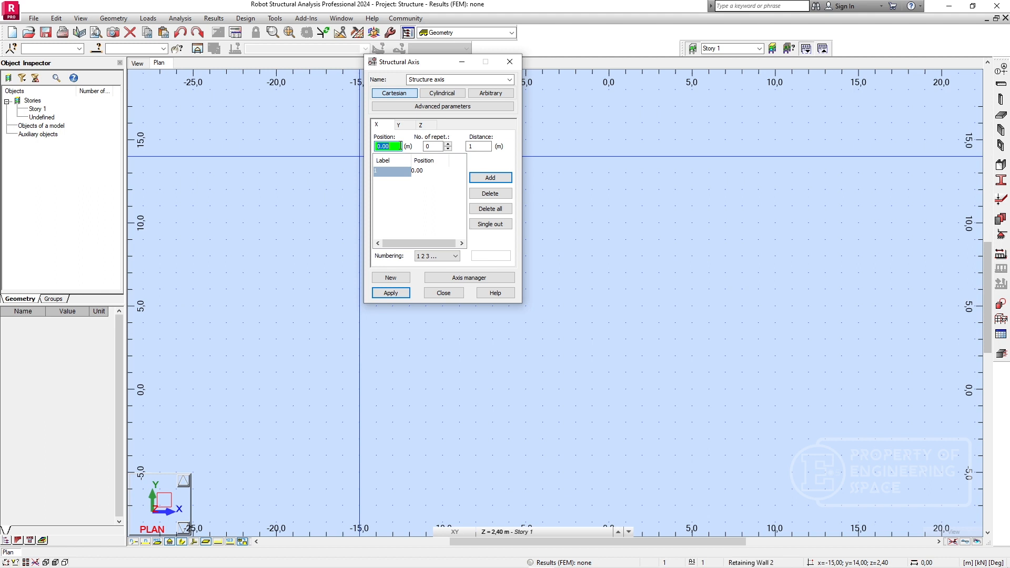
Add an X axis at 4 m and Y axes at 0 and 4 m to the Cartesian structural grid.
left_click(489, 178)
left_click(408, 126)
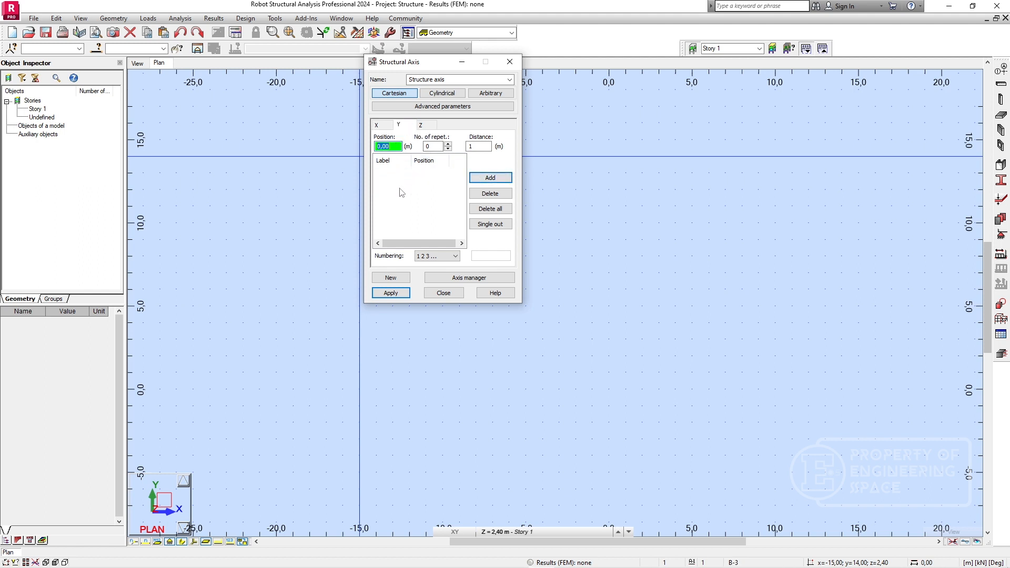
left_click(489, 178)
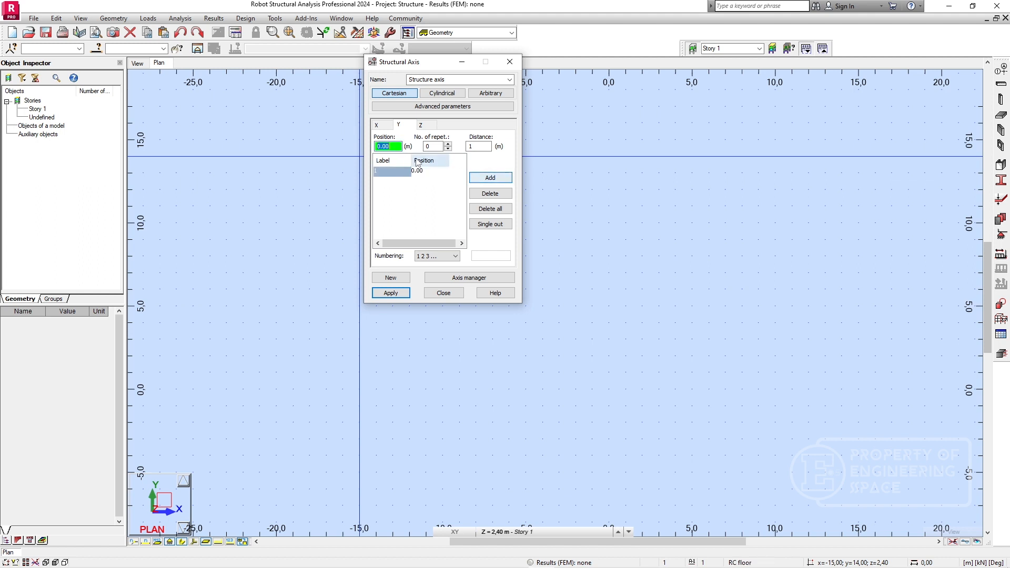
type("4")
key("Return")
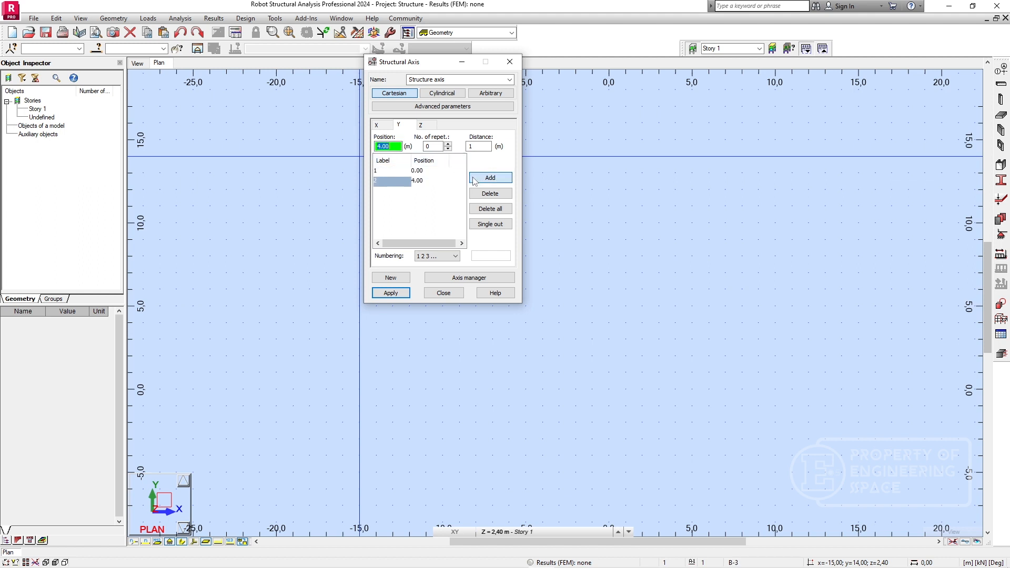
Check the grid's Z levels, apply the axis definition and display the grid in the 3D view.
left_click(422, 126)
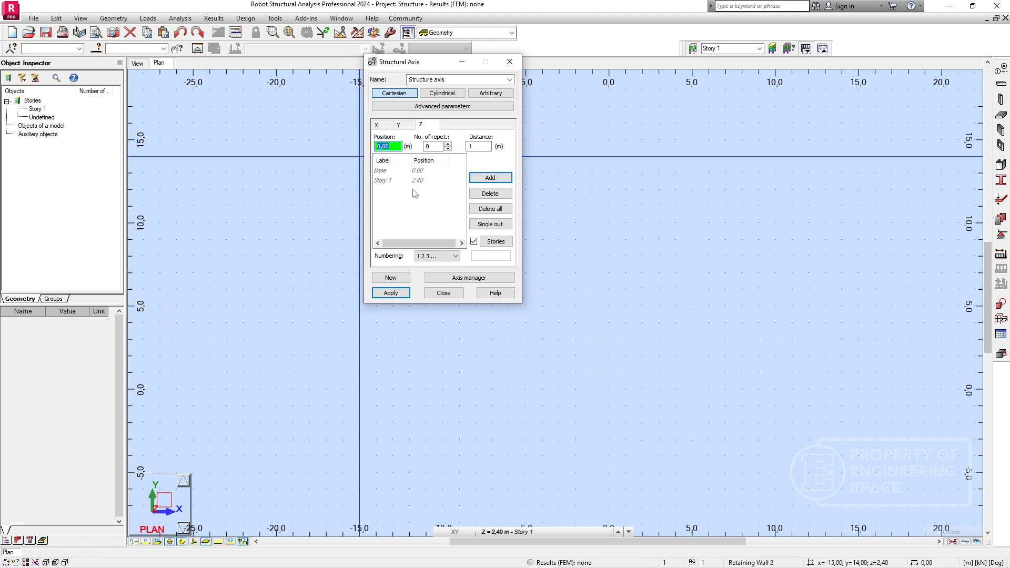
left_click(390, 293)
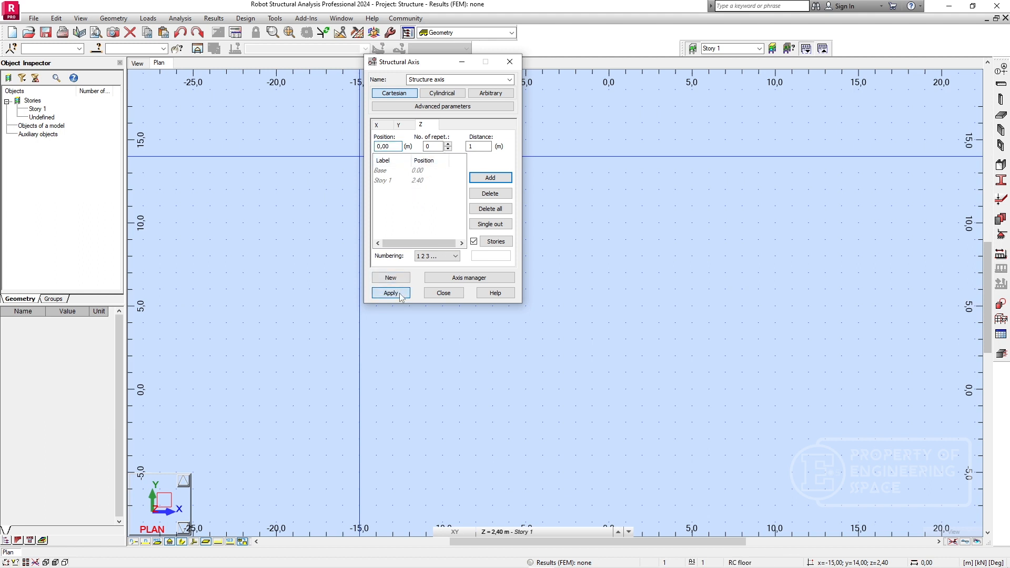
left_click(447, 293)
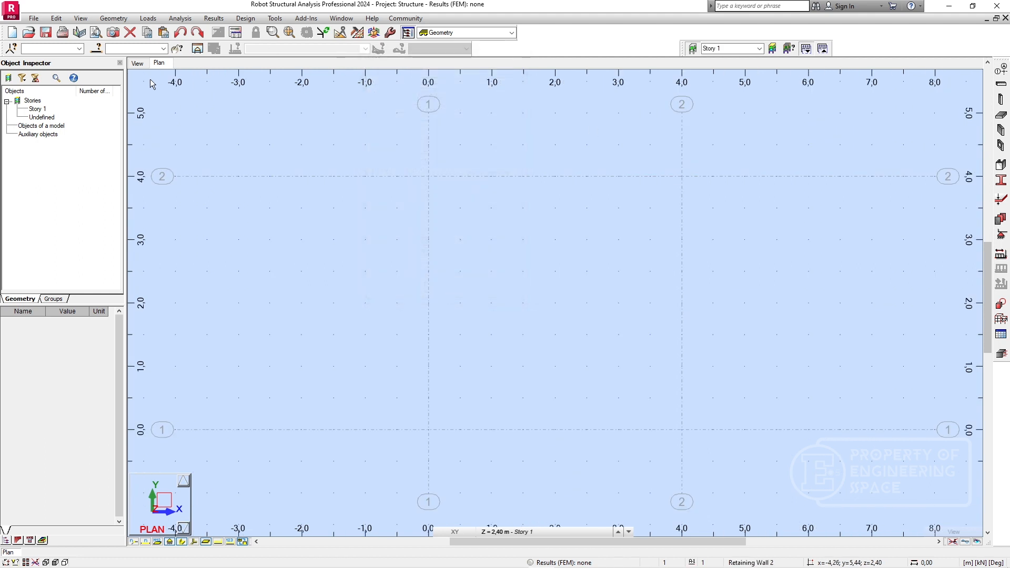
left_click(137, 64)
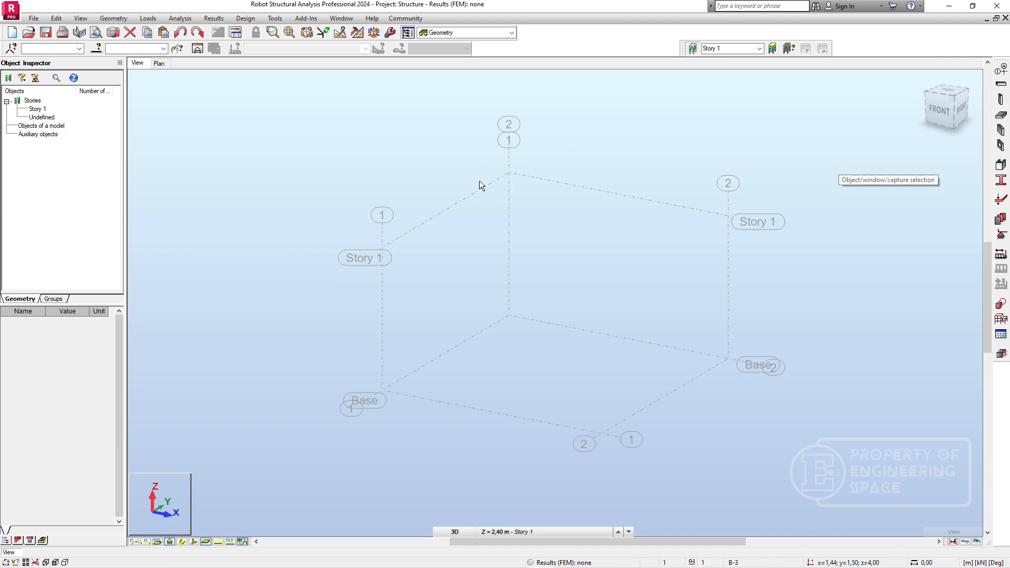
Reopen the structural axis definition, reset the Cartesian grid via the cylindrical type, and add X axes at 0 and 4 m.
left_click(1001, 69)
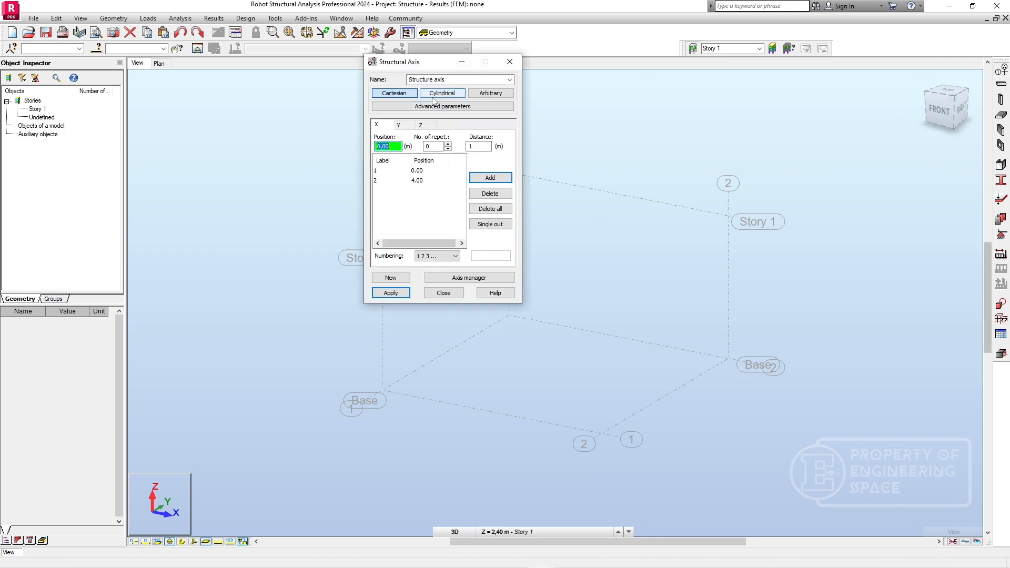
left_click(433, 95)
left_click(394, 93)
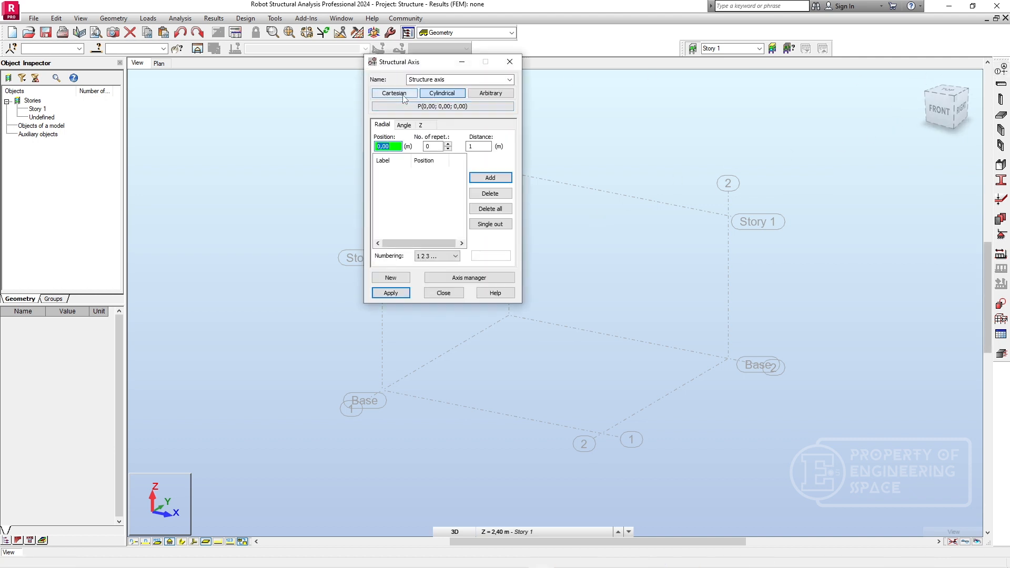
left_click(401, 128)
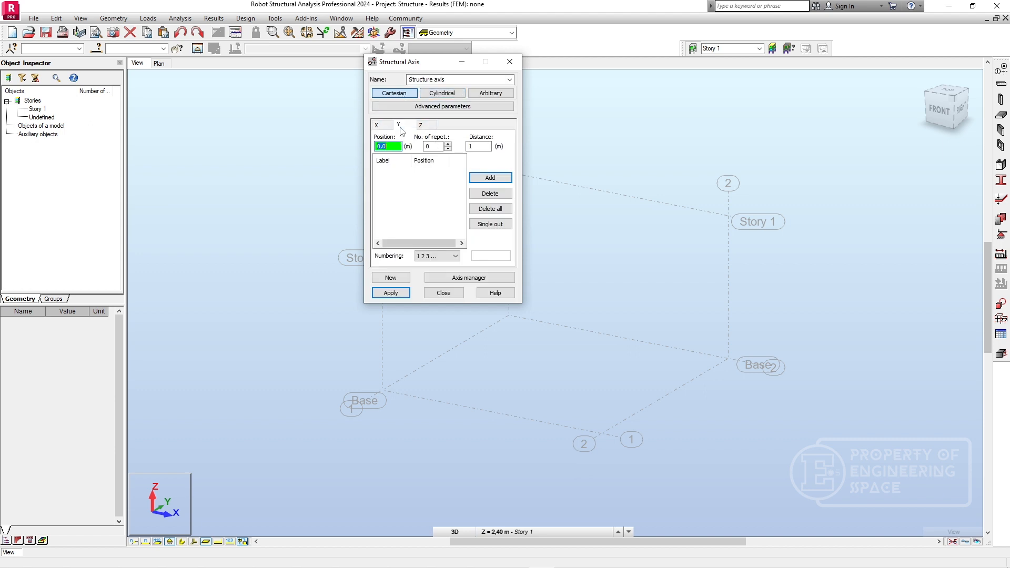
left_click(376, 125)
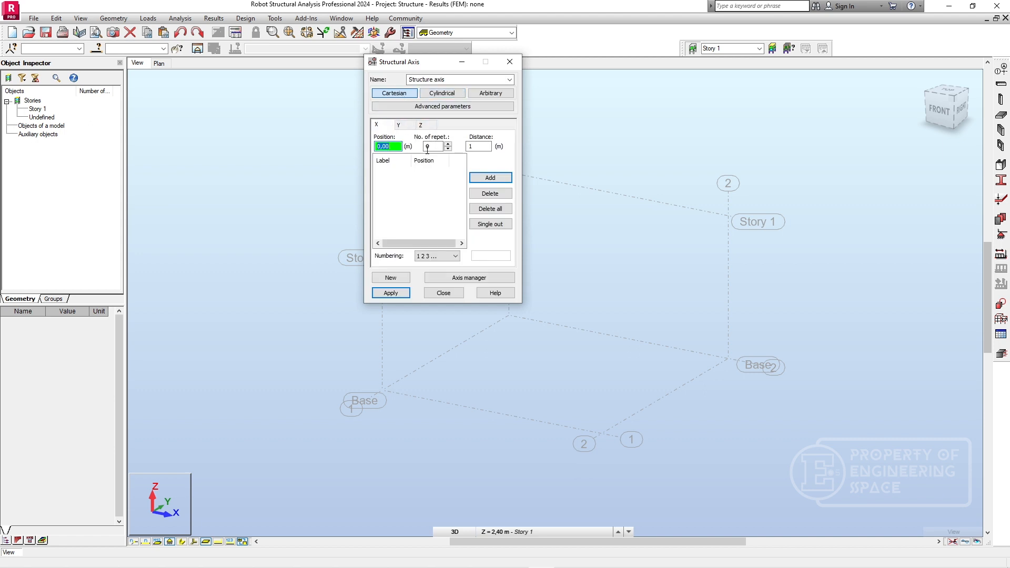
left_click(483, 179)
type("4")
left_click(487, 177)
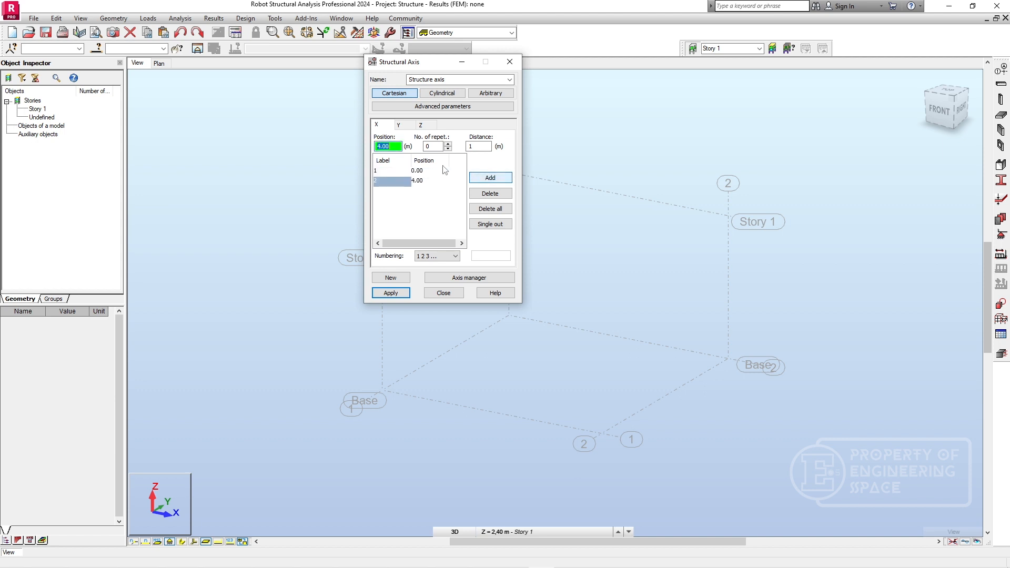
Add Y axes at 0 and 4 m with A B C numbering and apply the grid definition.
left_click(399, 125)
left_click(490, 179)
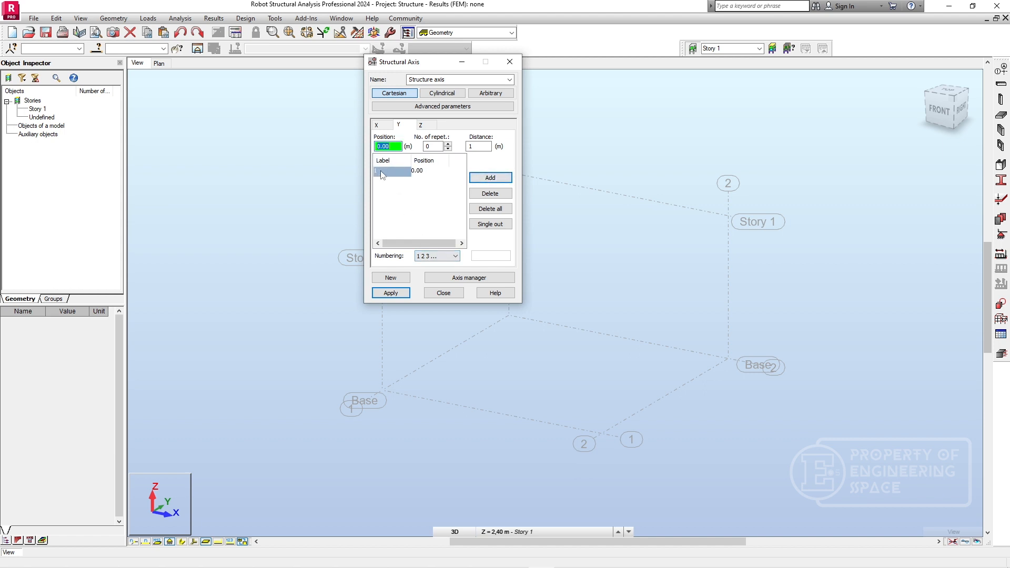
left_click(441, 256)
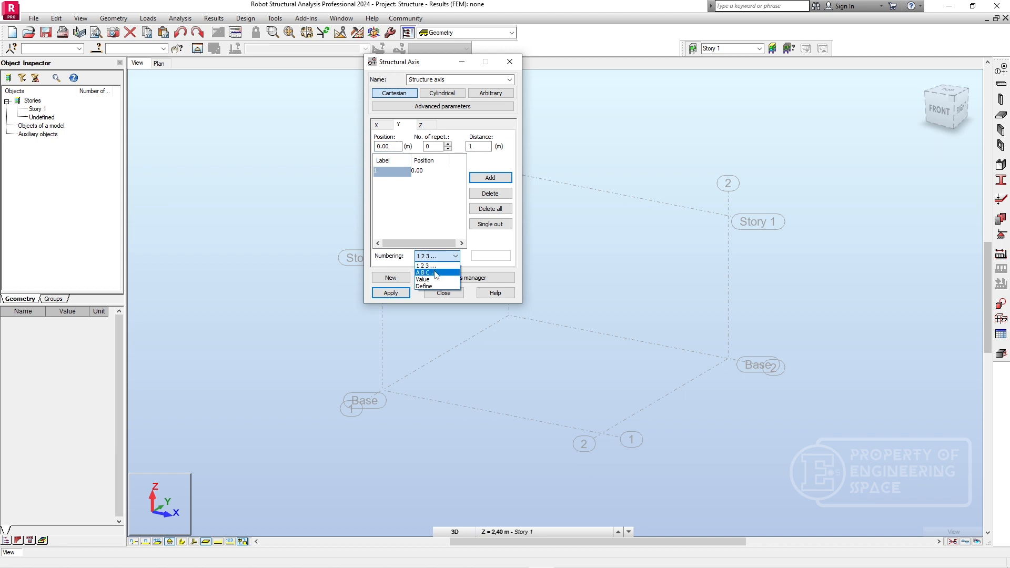
left_click(387, 146)
left_click_drag(387, 146, 382, 146)
type("4")
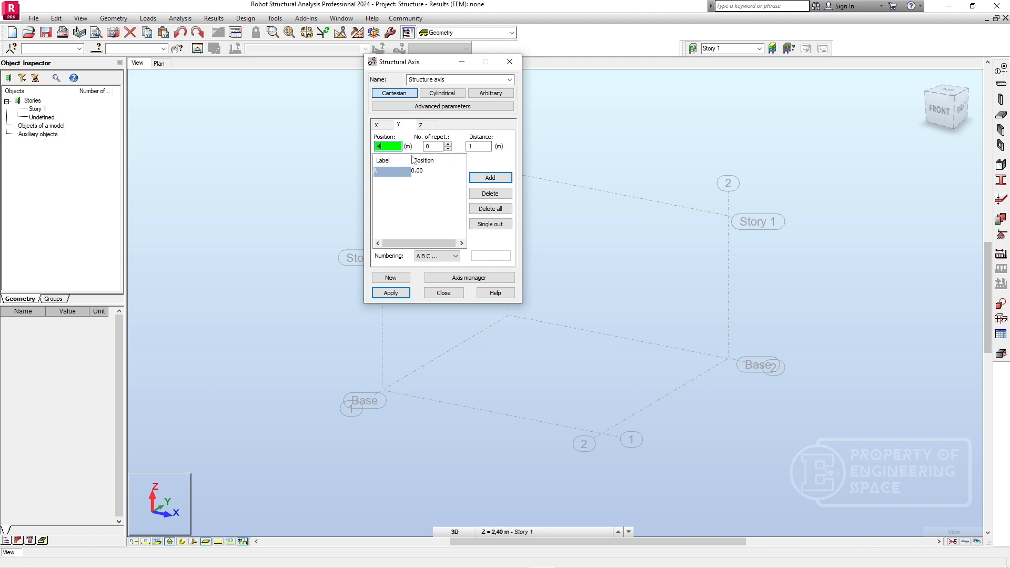
left_click(490, 178)
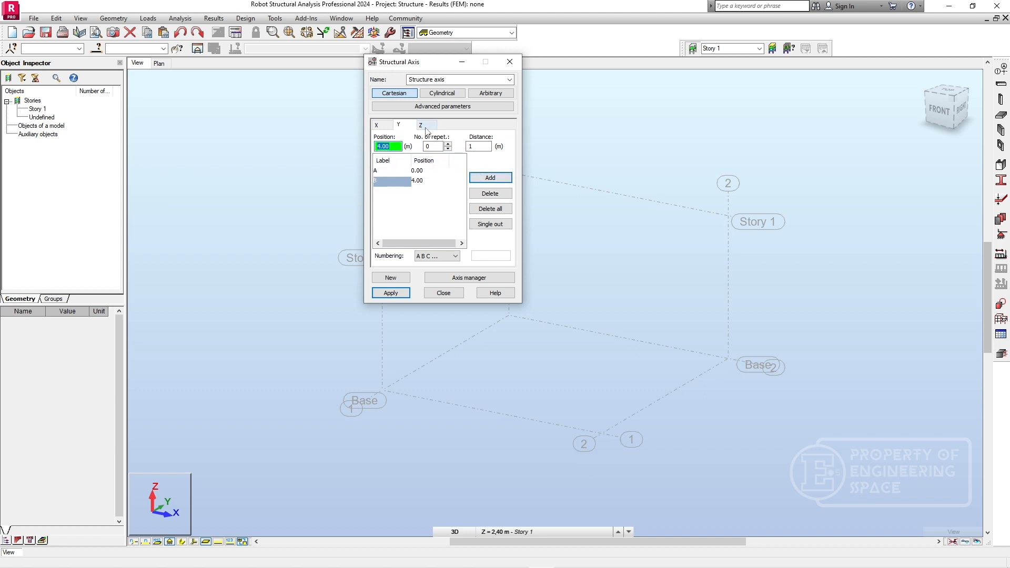
left_click(401, 292)
left_click(440, 290)
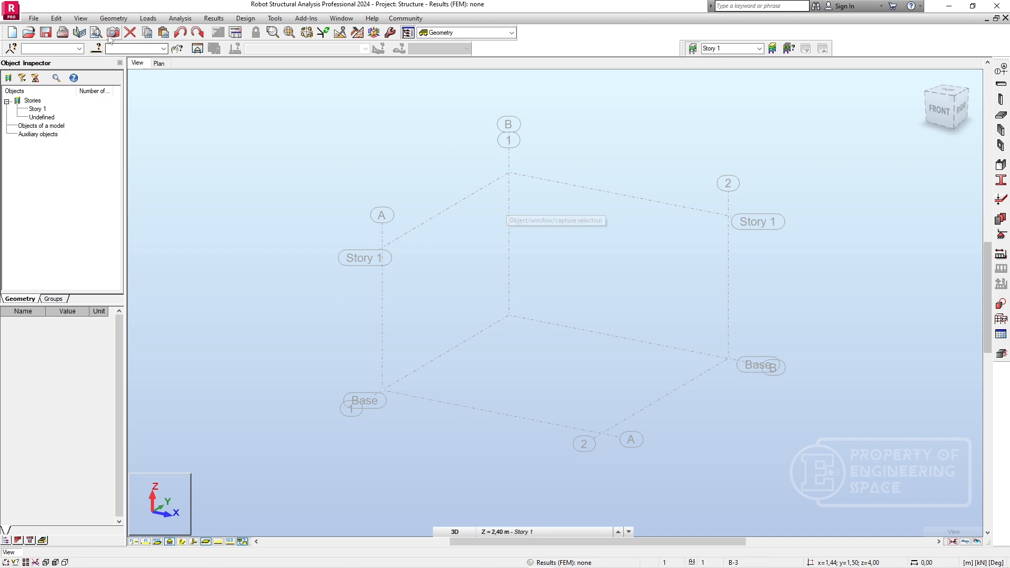
Define a story with a top level of 4 m, delete the 2.40 m story and apply the change.
left_click(112, 20)
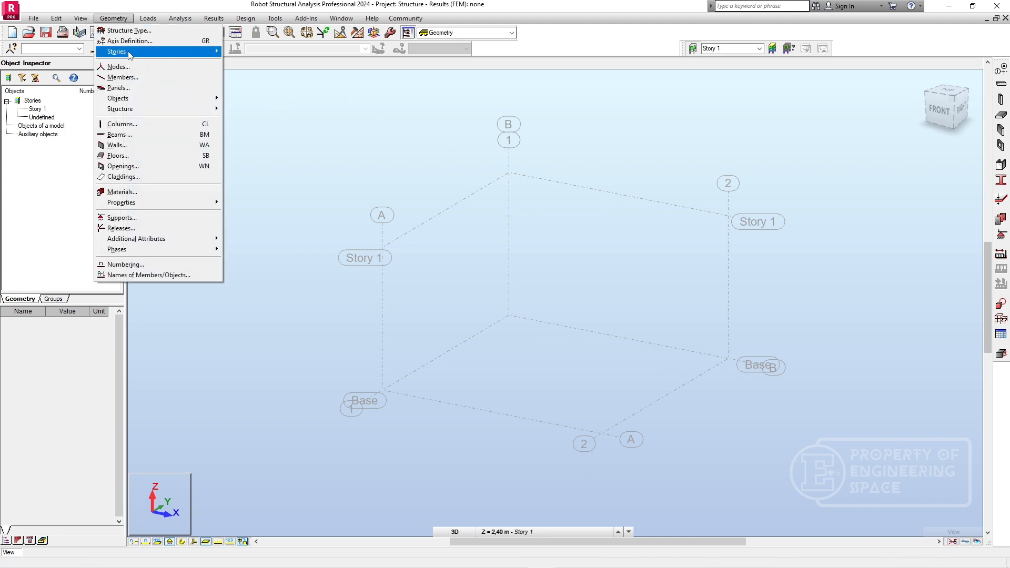
mouse_move(131, 51)
left_click(279, 53)
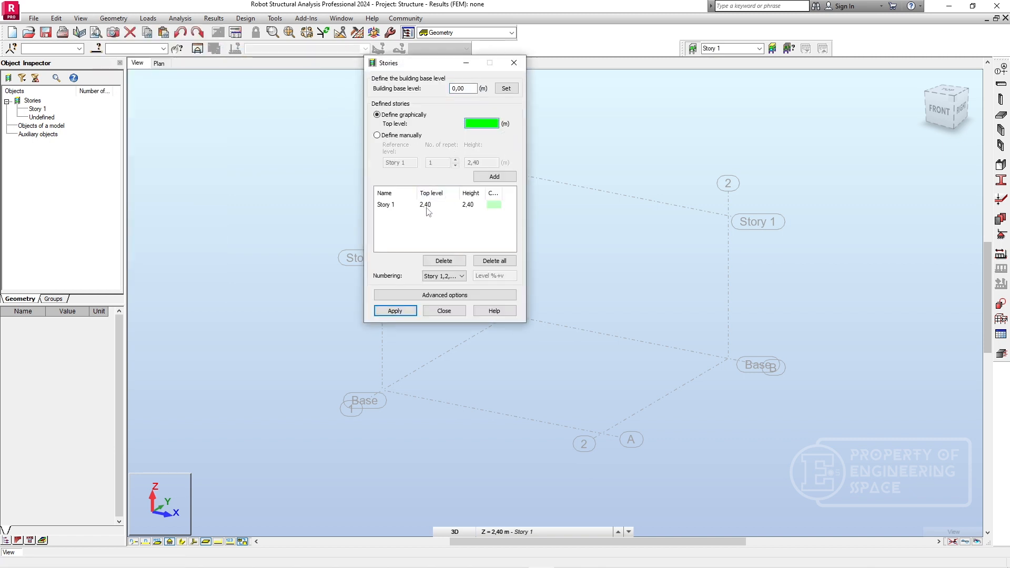
left_click(427, 209)
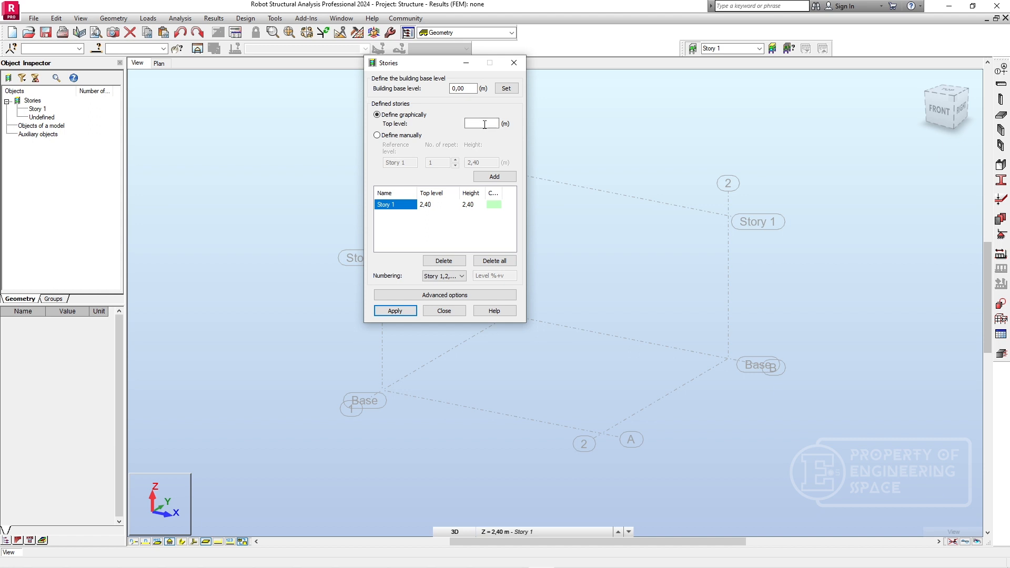
left_click(484, 124)
left_click(484, 178)
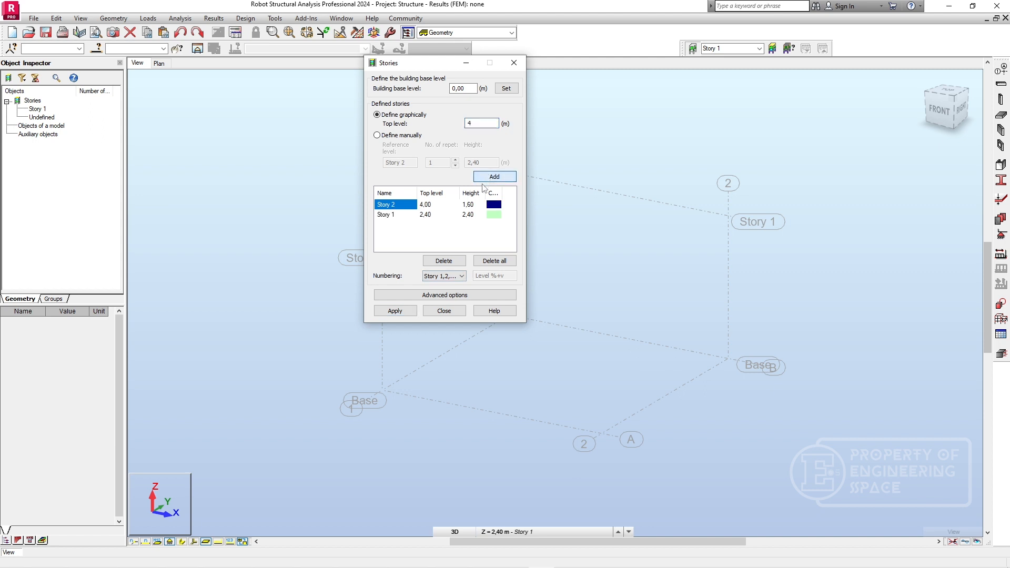
left_click(416, 216)
left_click(461, 261)
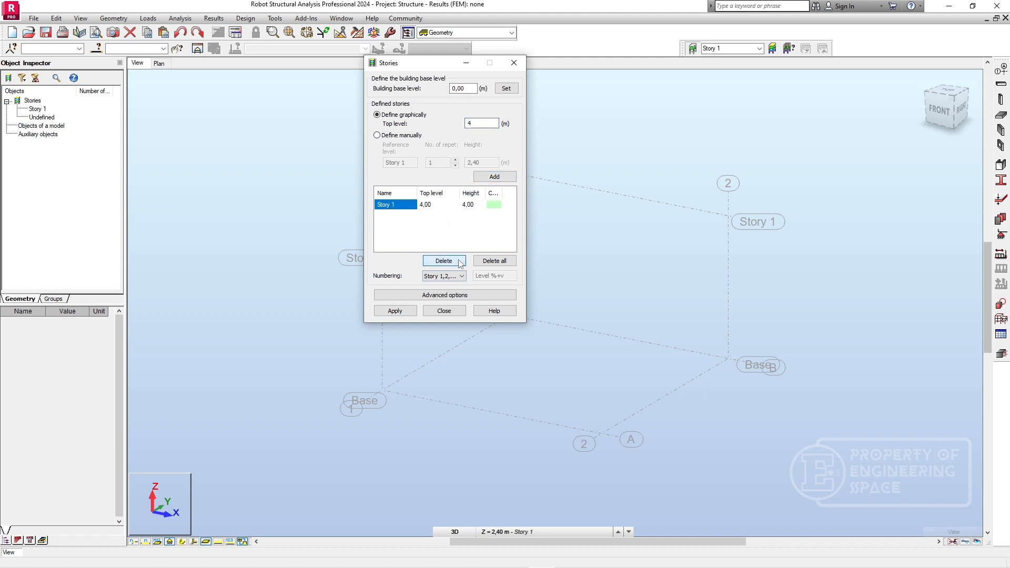
left_click(393, 312)
left_click(444, 311)
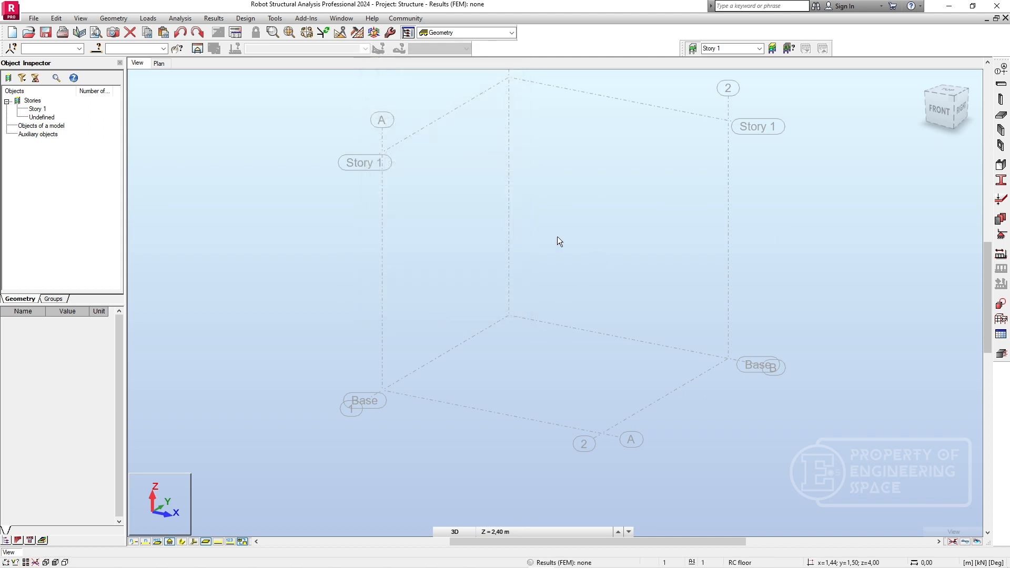
In the plan view, start a beam definition with the RC beam section type and section B-3.
scroll(591, 230, "down", 2)
middle_click_drag(591, 230, 544, 260)
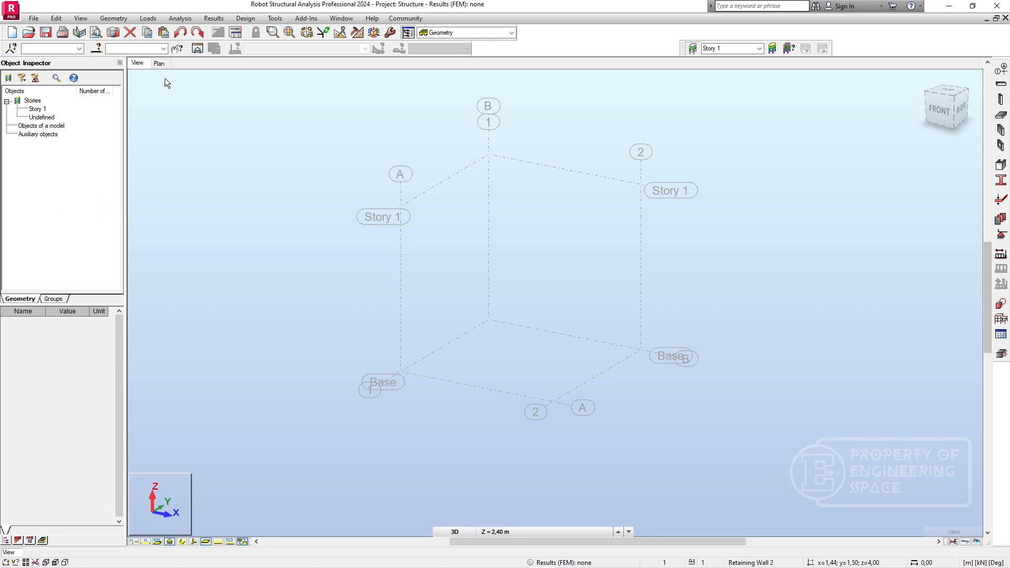
left_click(159, 63)
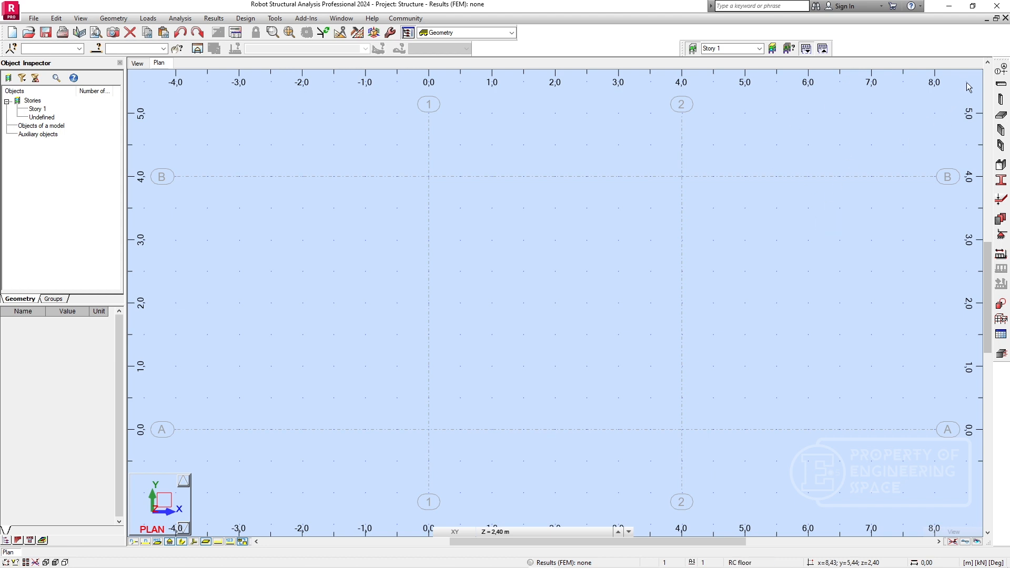
left_click(999, 85)
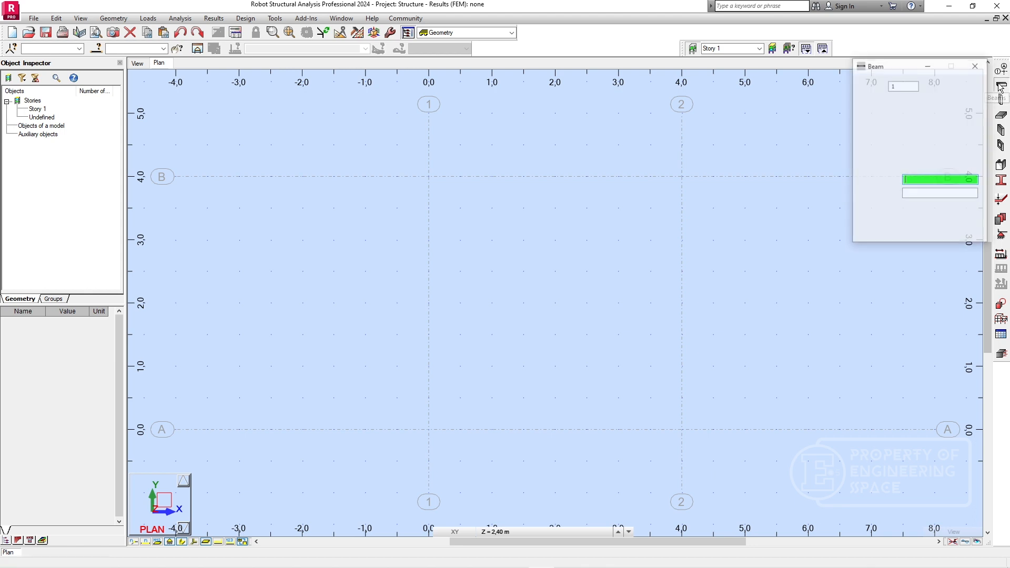
left_click_drag(896, 66, 715, 57)
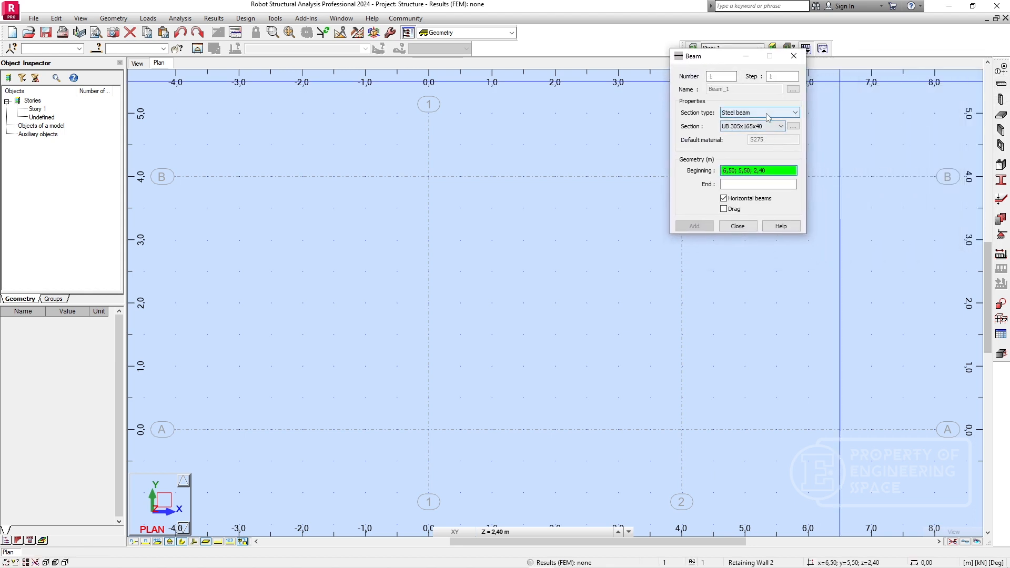
left_click(768, 113)
left_click(764, 129)
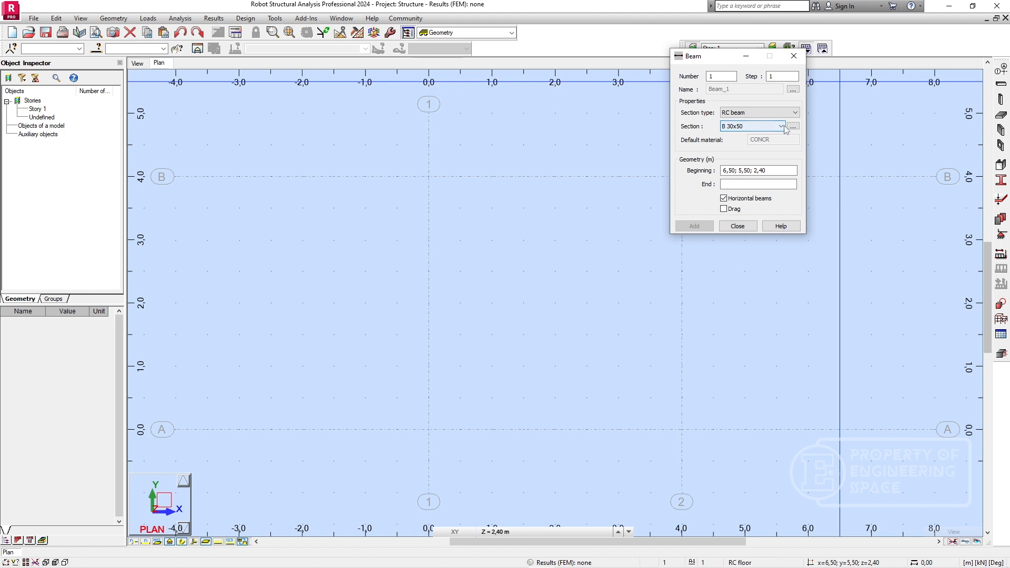
left_click(771, 127)
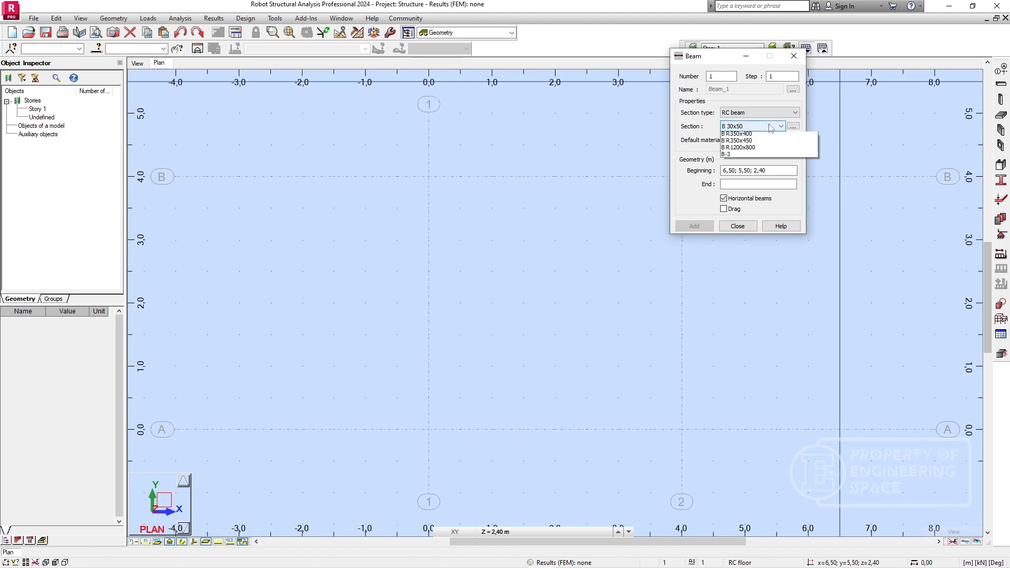
left_click(757, 126)
Start a new RC beam section, look through the T, I and slab-type shapes, and choose the rectangular shape.
left_click(793, 126)
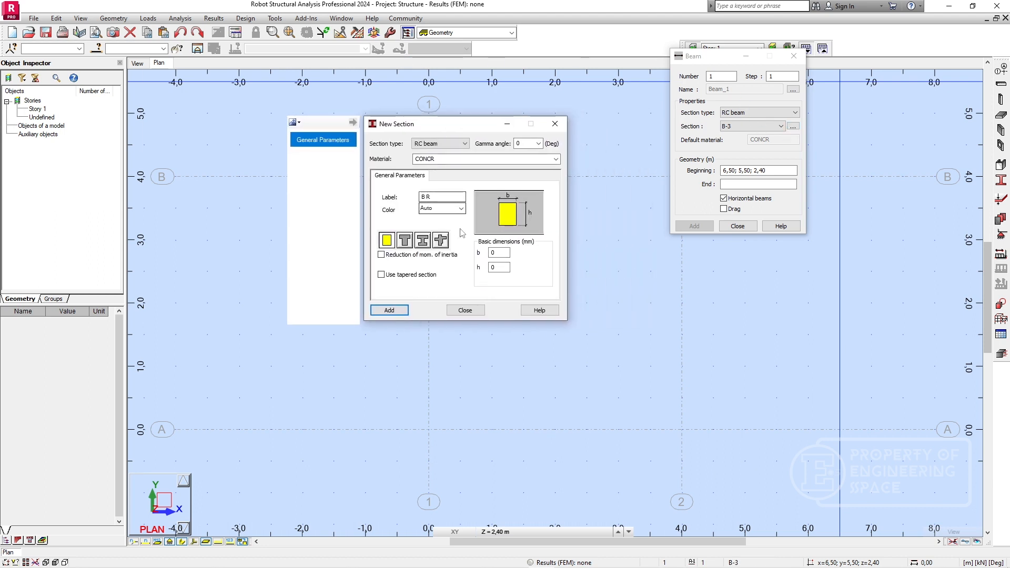
left_click(385, 247)
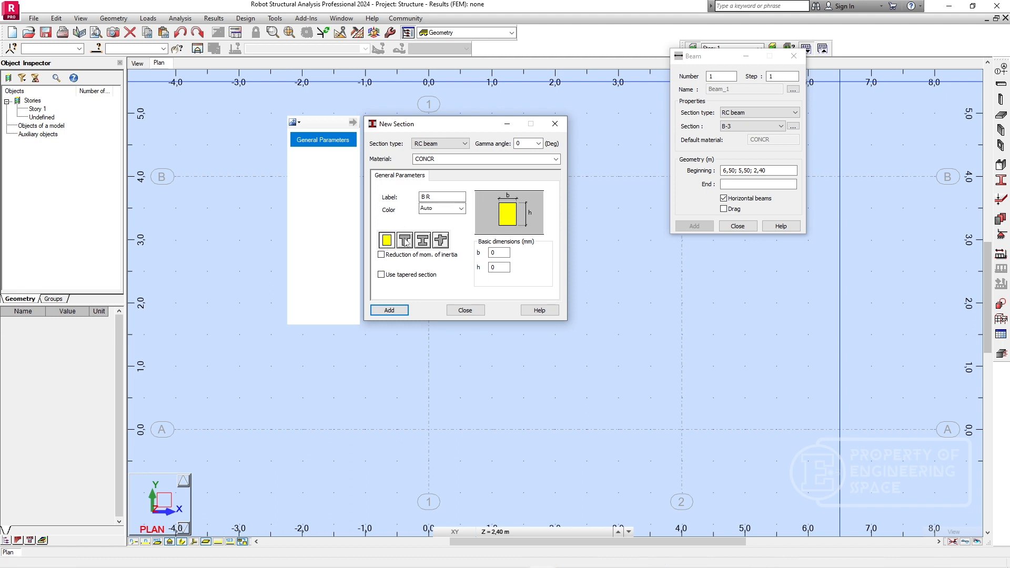
left_click(404, 241)
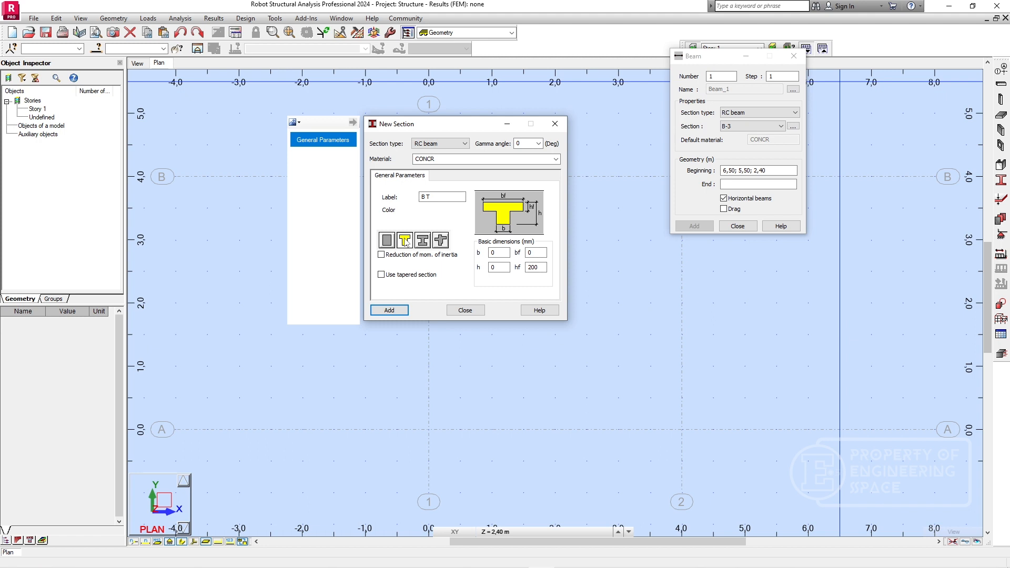
left_click(422, 242)
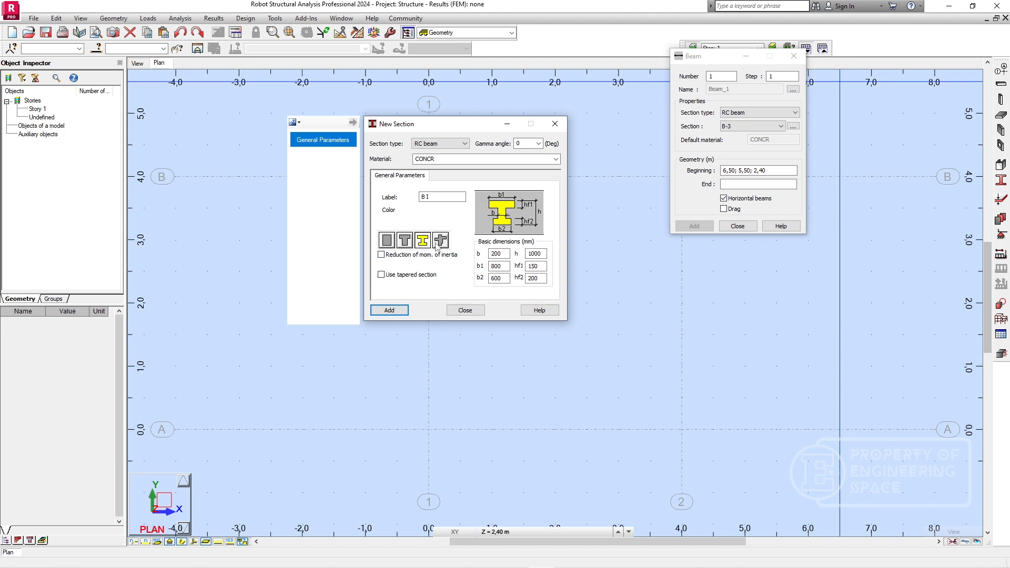
left_click(442, 241)
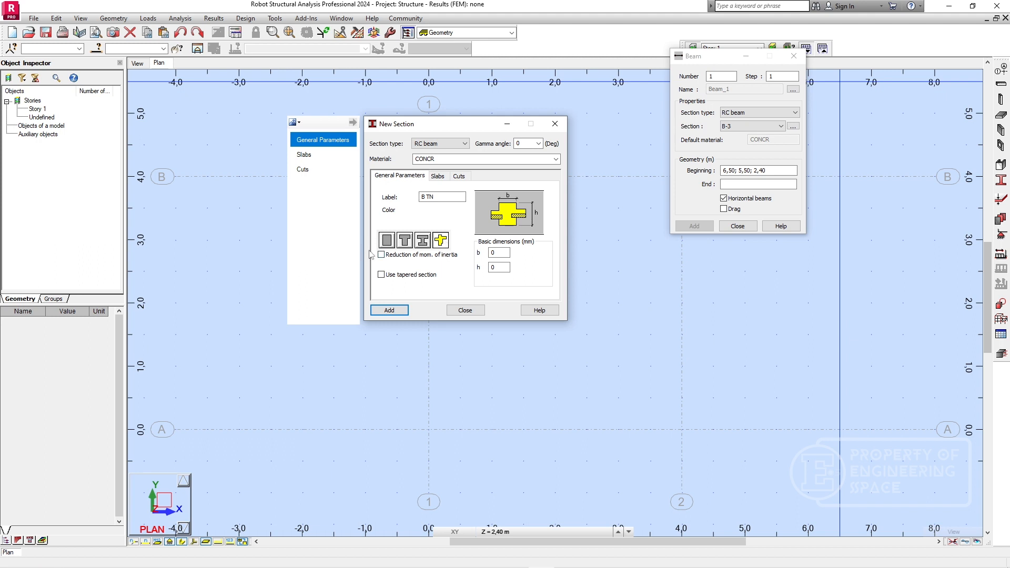
left_click(389, 241)
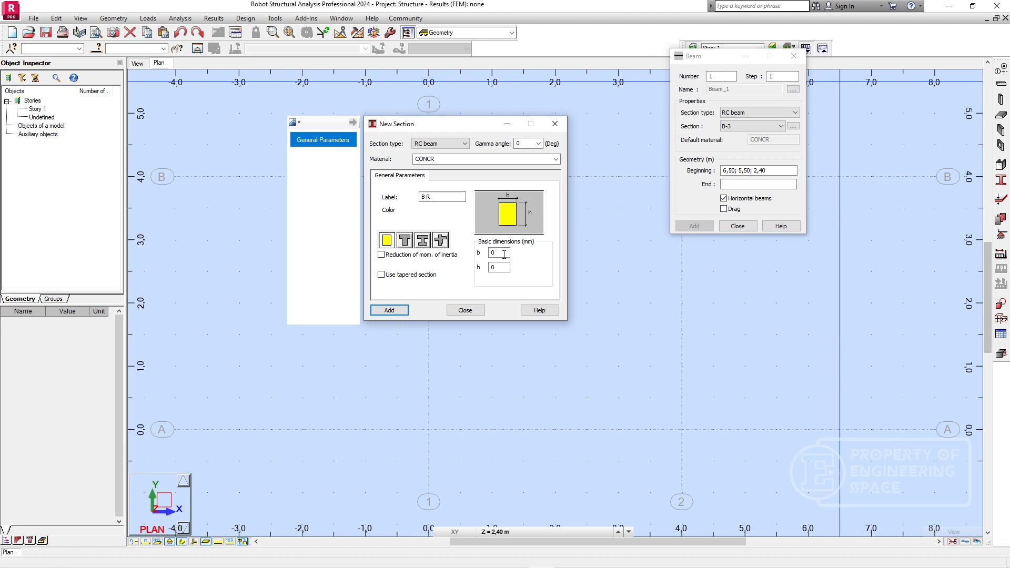
Set the rectangular RC beam section to b 250 mm and h 400 mm, add it and close the beam definition.
left_click_drag(501, 253, 478, 252)
type("250")
type("400")
left_click(397, 311)
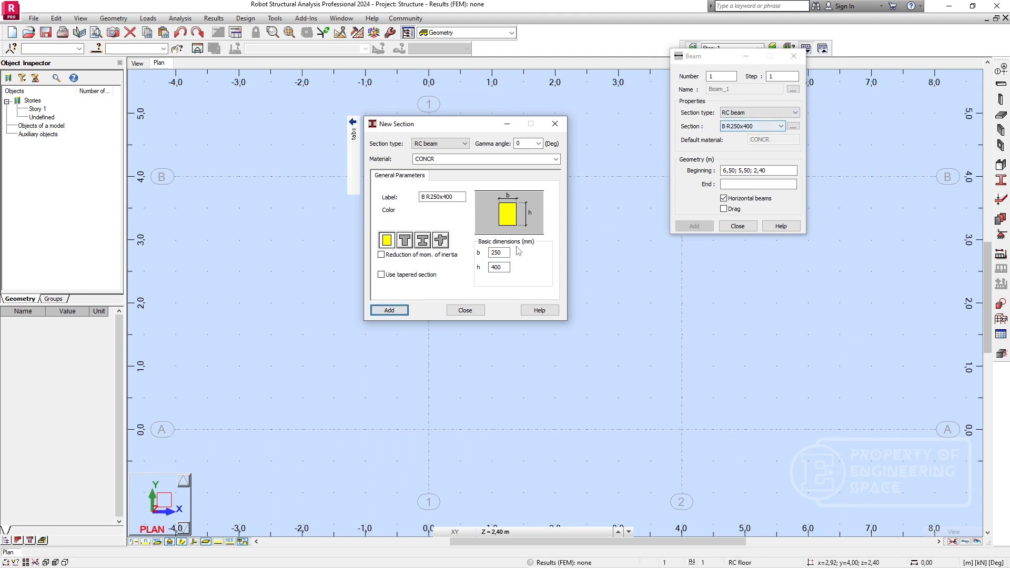
left_click(465, 309)
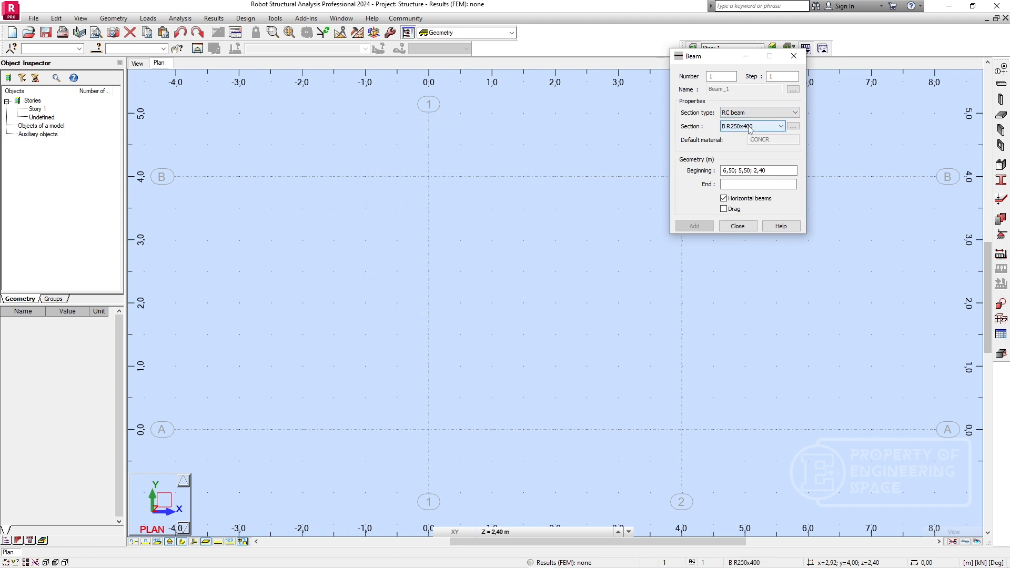
left_click(737, 226)
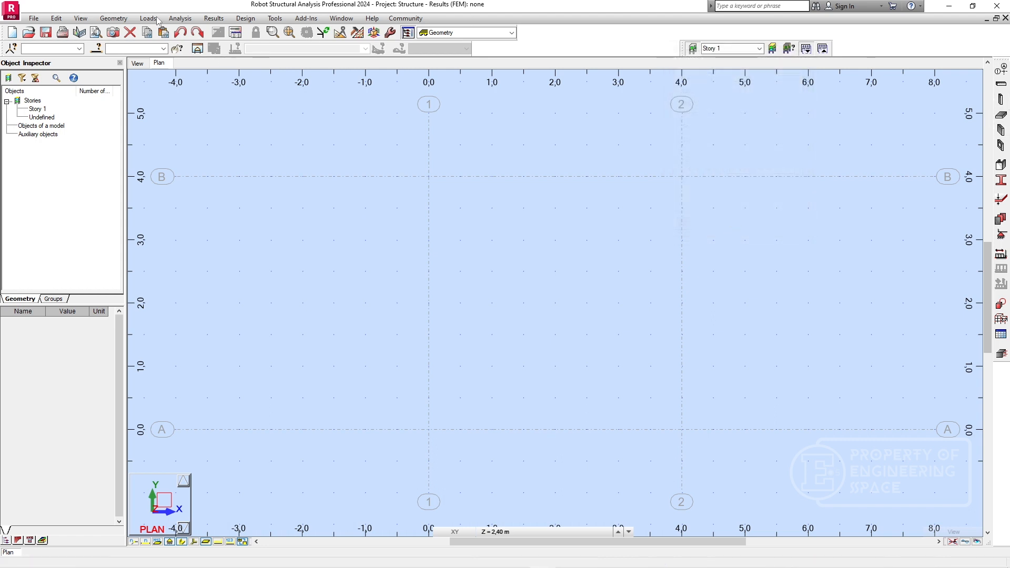
In the plan view, start a column definition with the RC column section type and review the available sections.
left_click(137, 63)
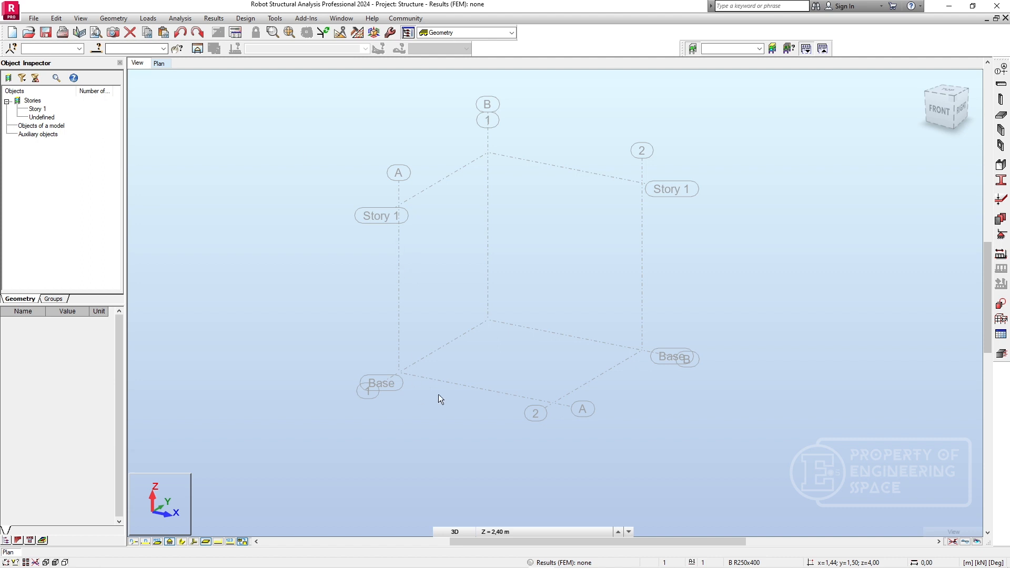
left_click(153, 64)
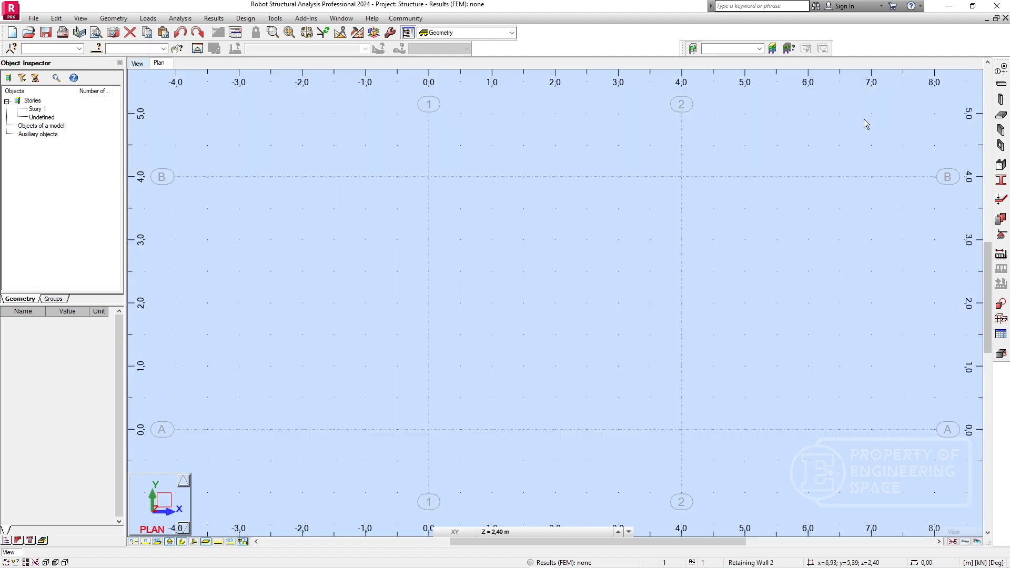
left_click(1002, 100)
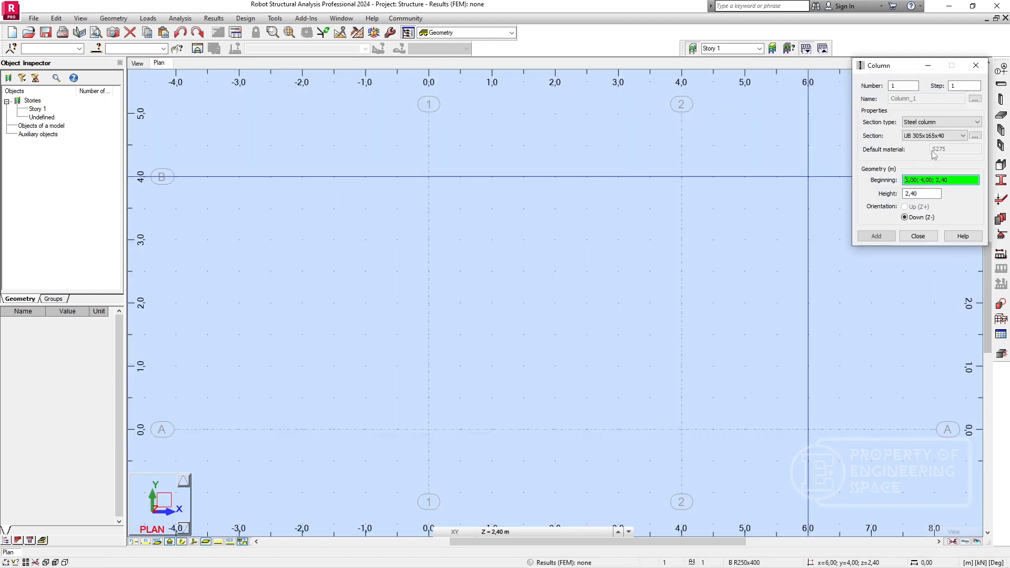
left_click(941, 122)
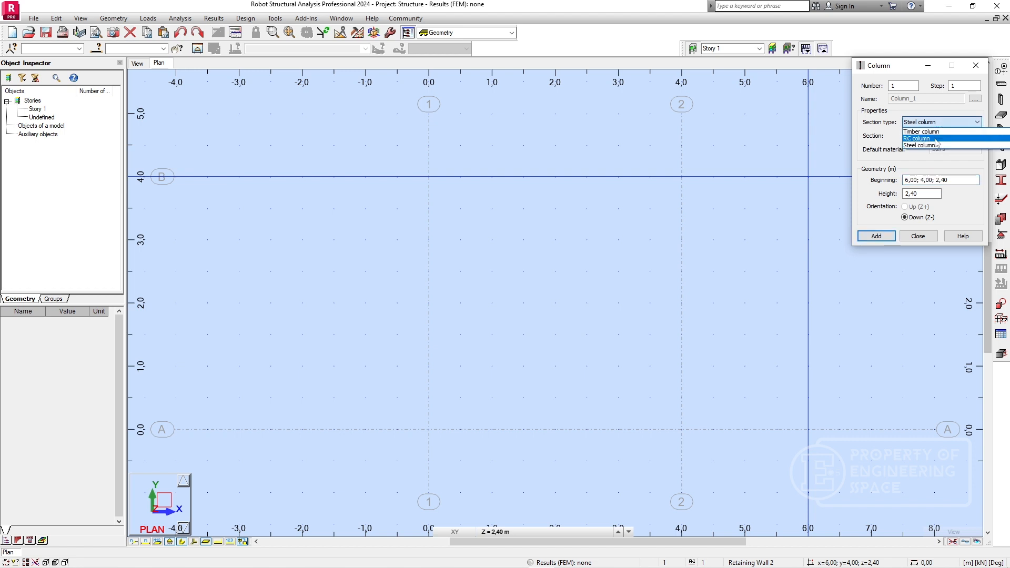
left_click(957, 139)
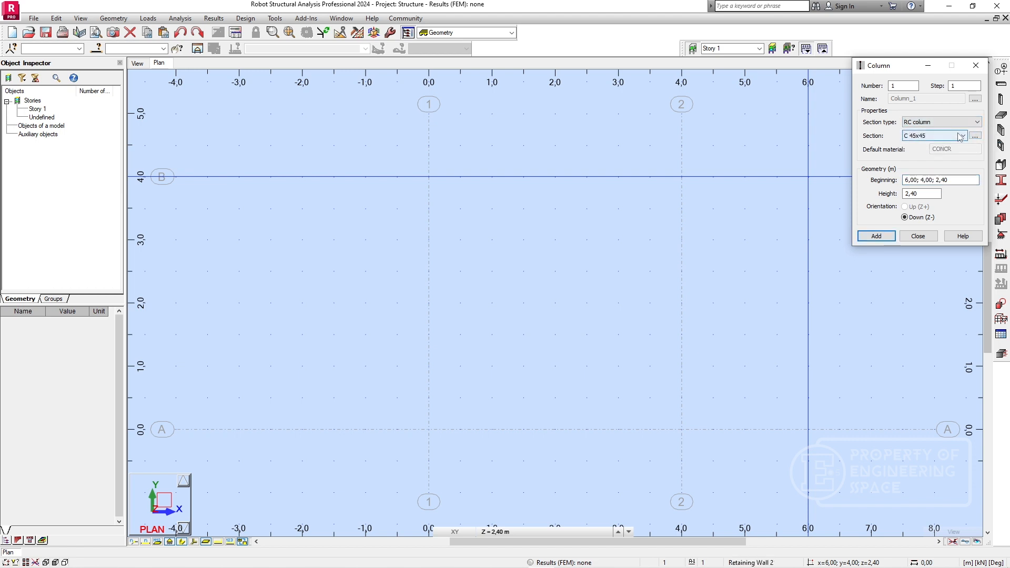
left_click(960, 136)
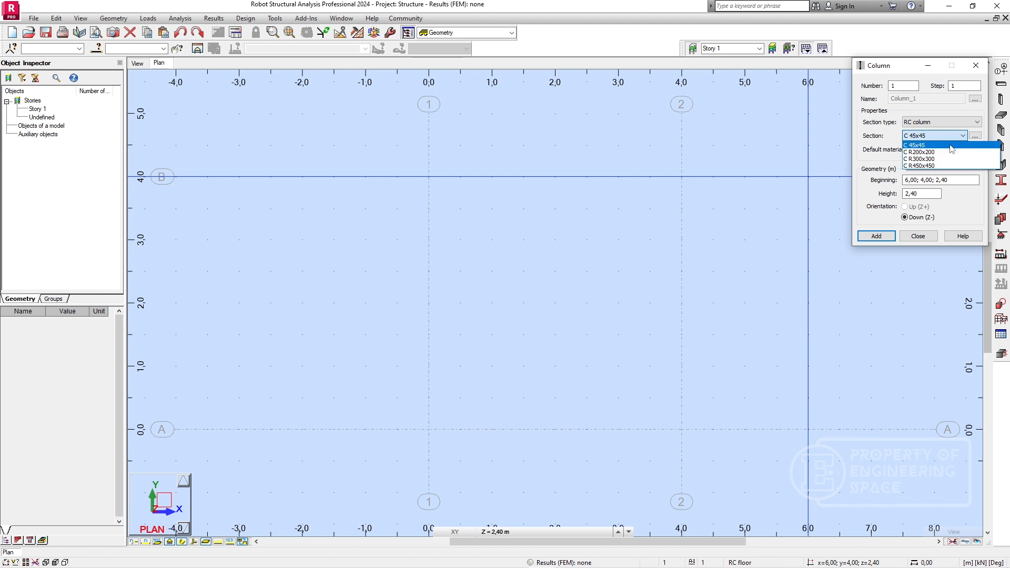
left_click(956, 137)
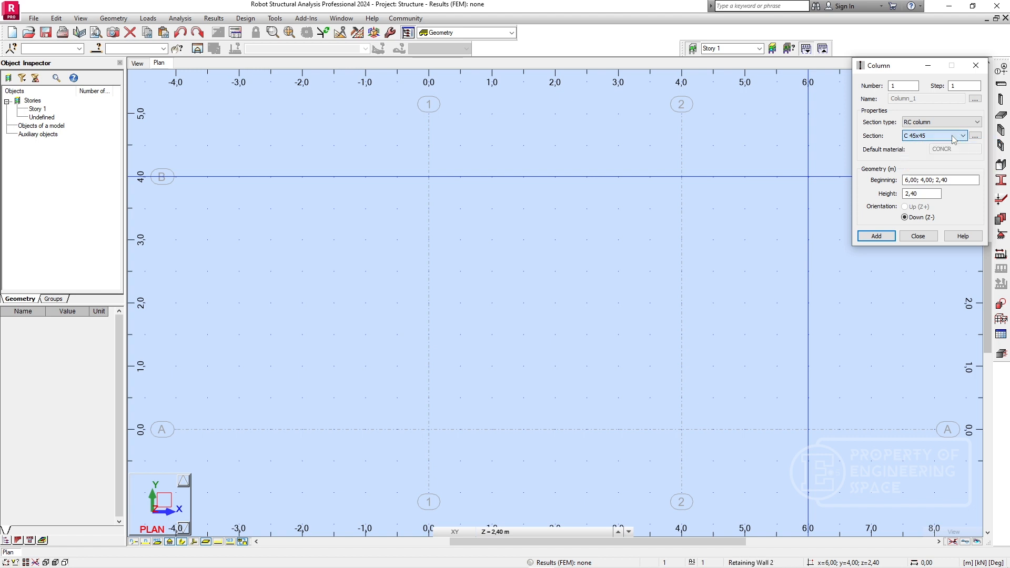
left_click(955, 138)
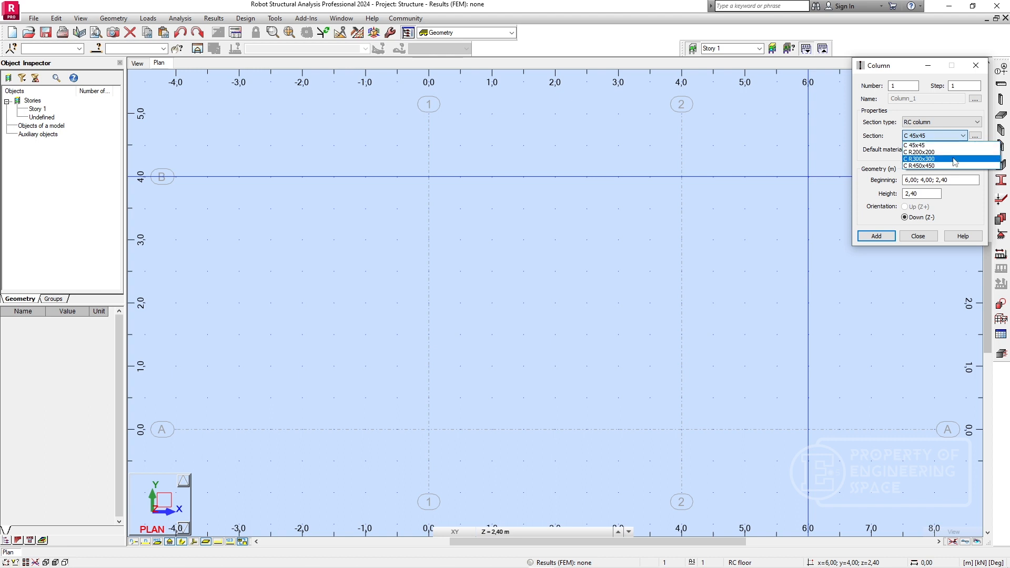
left_click(949, 139)
Create a new rectangular RC column section with b 400 mm and h 400 mm and add it to the section list.
left_click(975, 136)
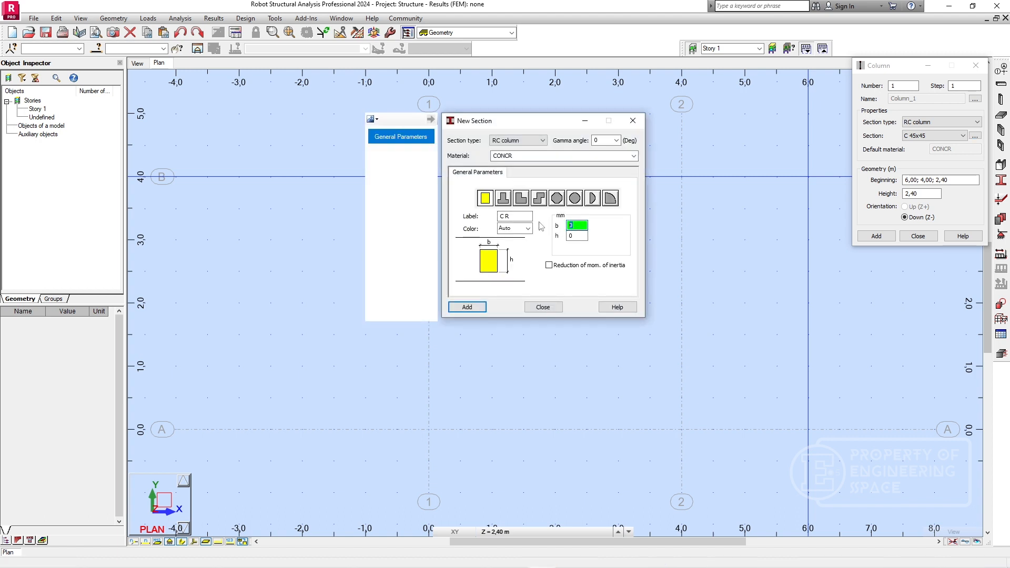
left_click(576, 236)
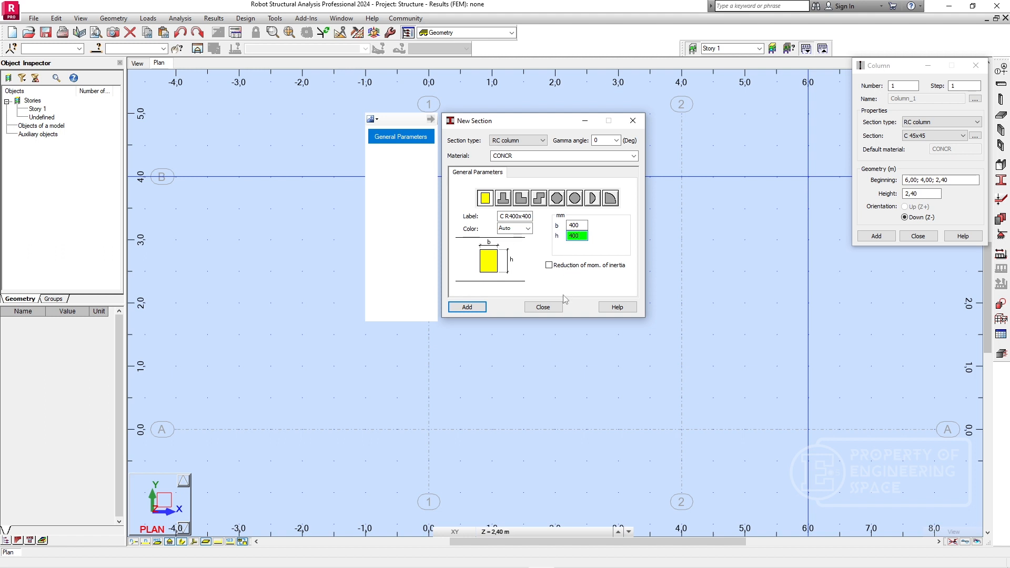
left_click(467, 307)
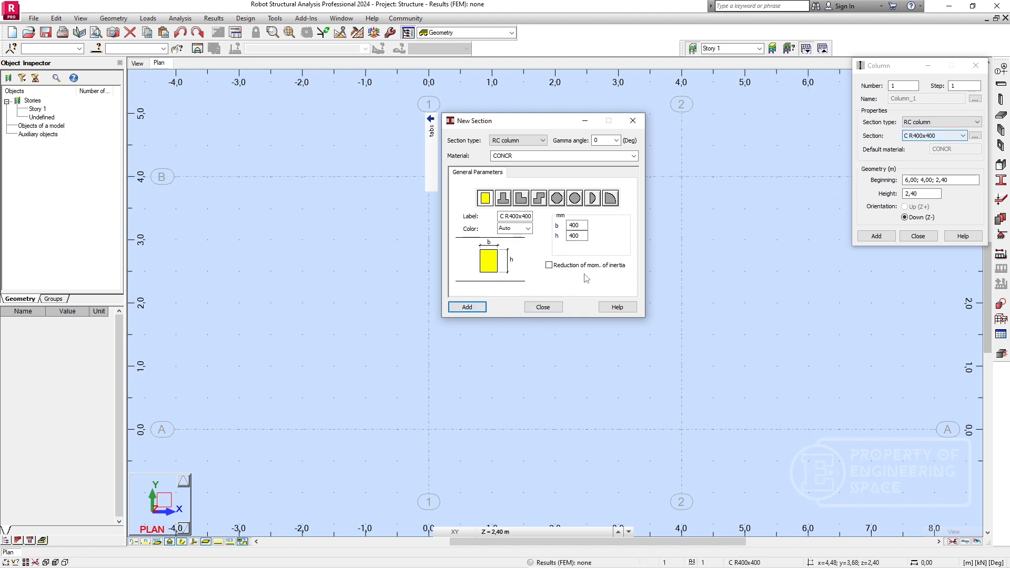
left_click(543, 307)
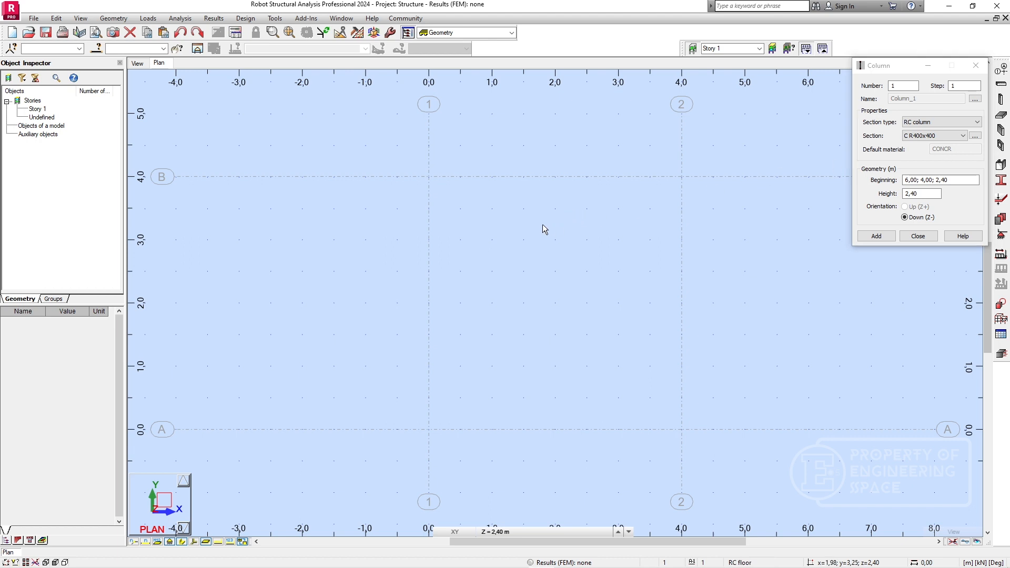
Switch to the 3D view and set the column height to 4 m.
left_click(138, 64)
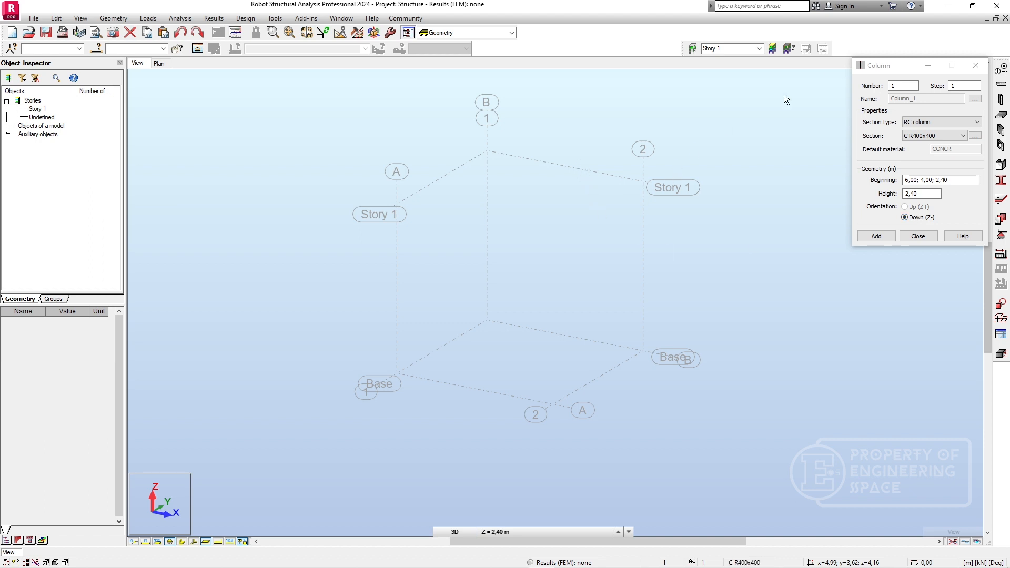
left_click_drag(893, 70, 779, 78)
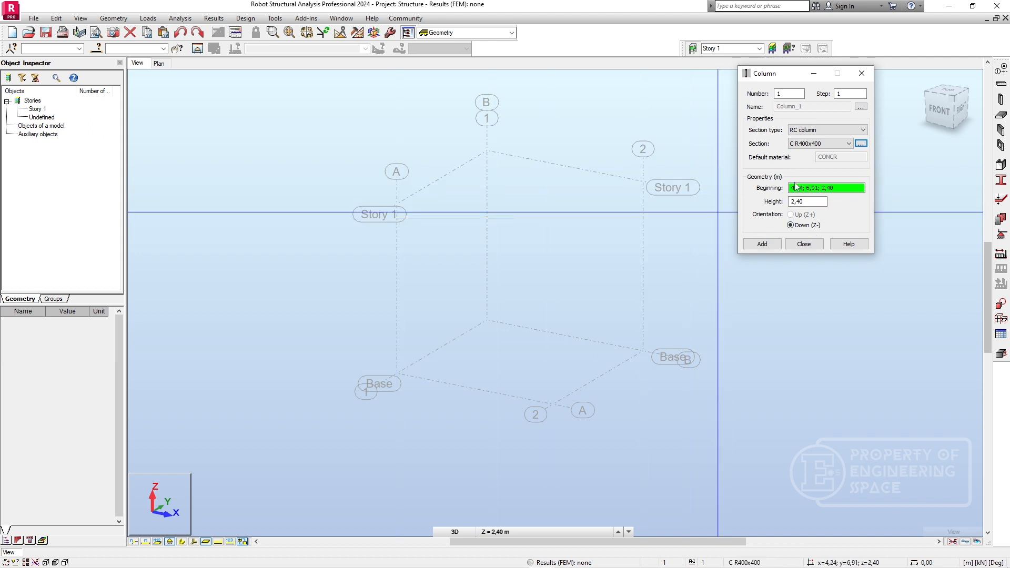
left_click(805, 201)
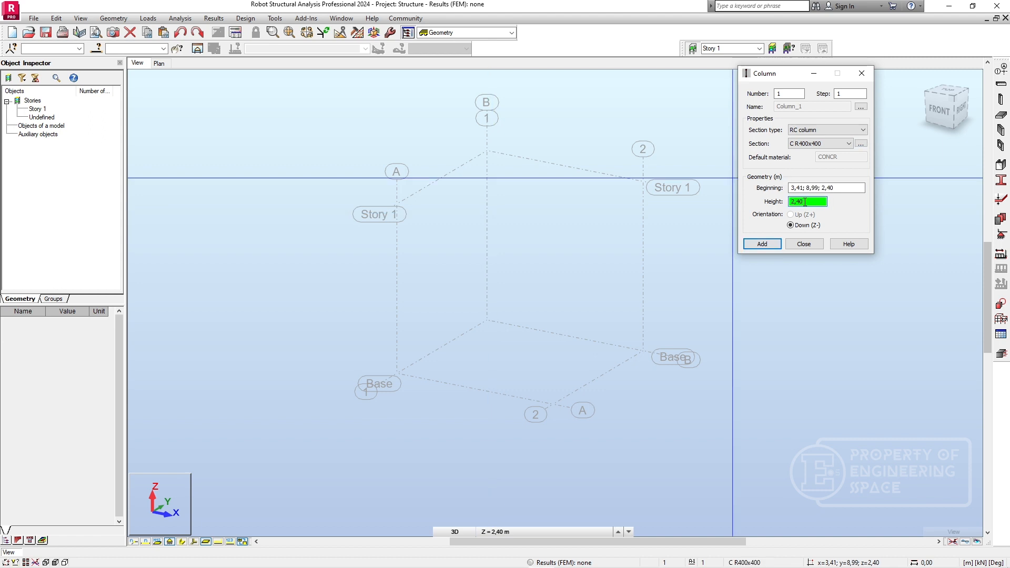
left_click_drag(805, 201, 763, 200)
key("Return")
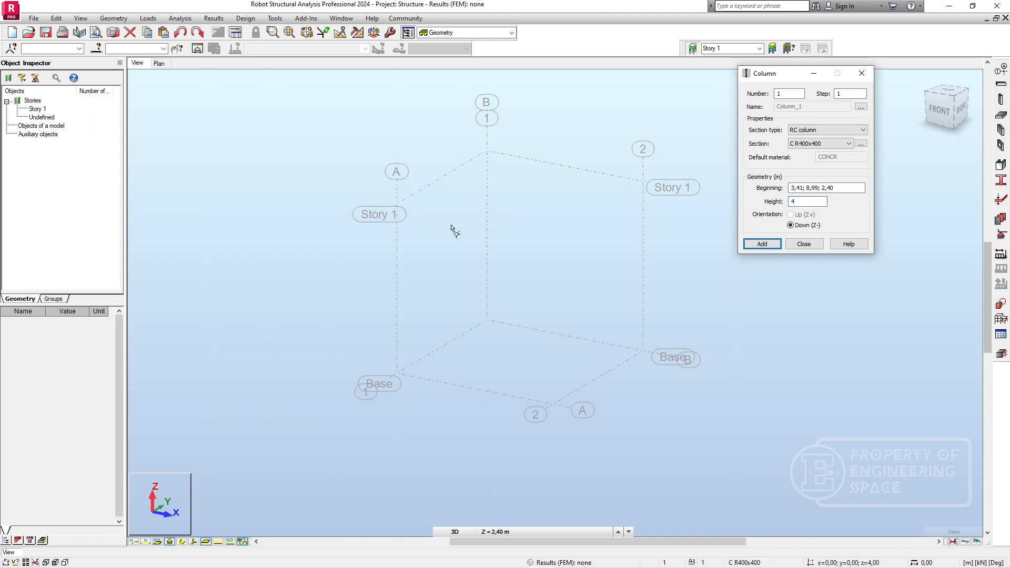
Place C R400x400 columns between base and Story 1 at grid intersections A1, B1, B2 and A2, and close the column definition.
left_click(397, 203)
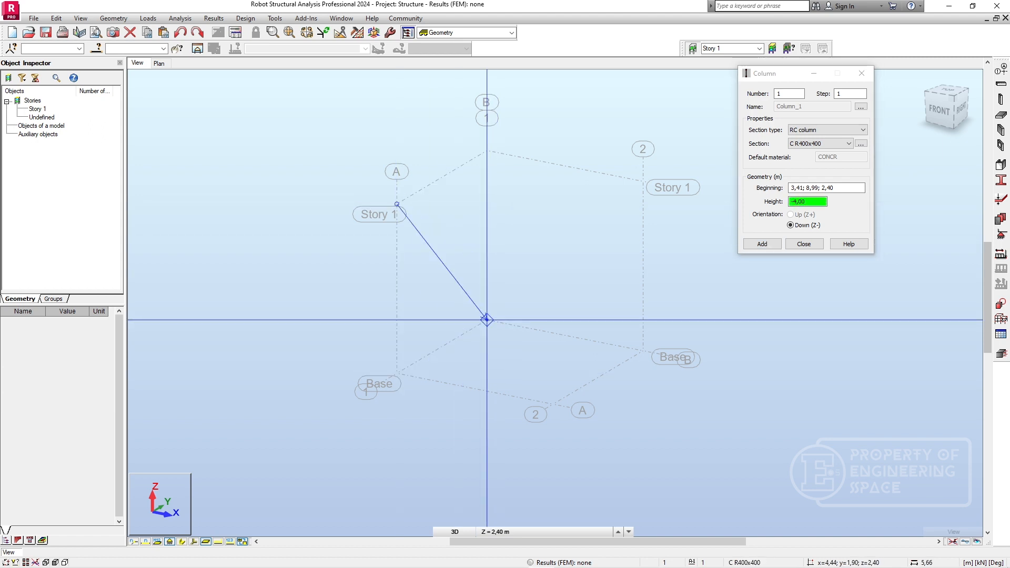
left_click(397, 372)
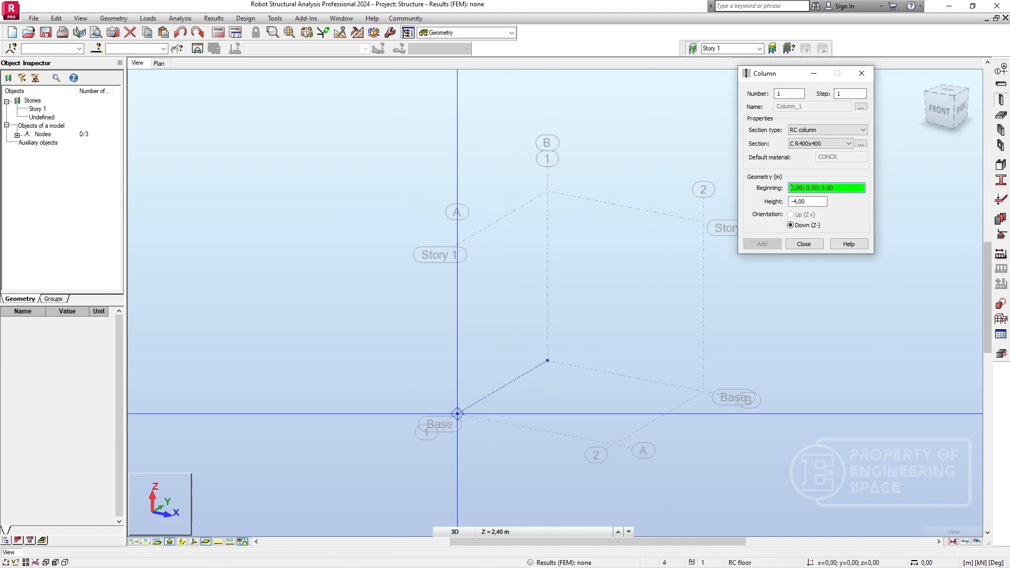
left_click(457, 413)
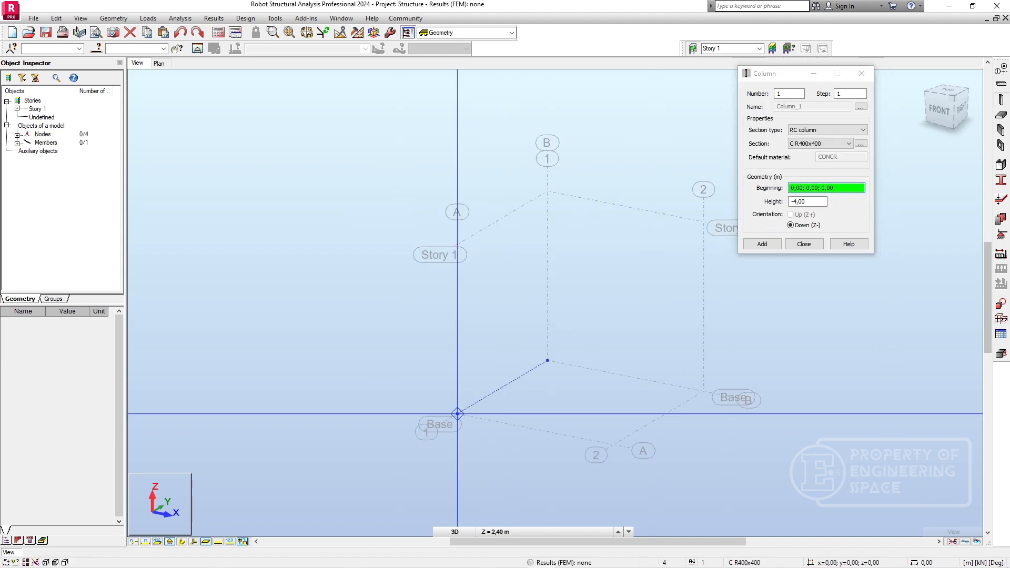
left_click(547, 361)
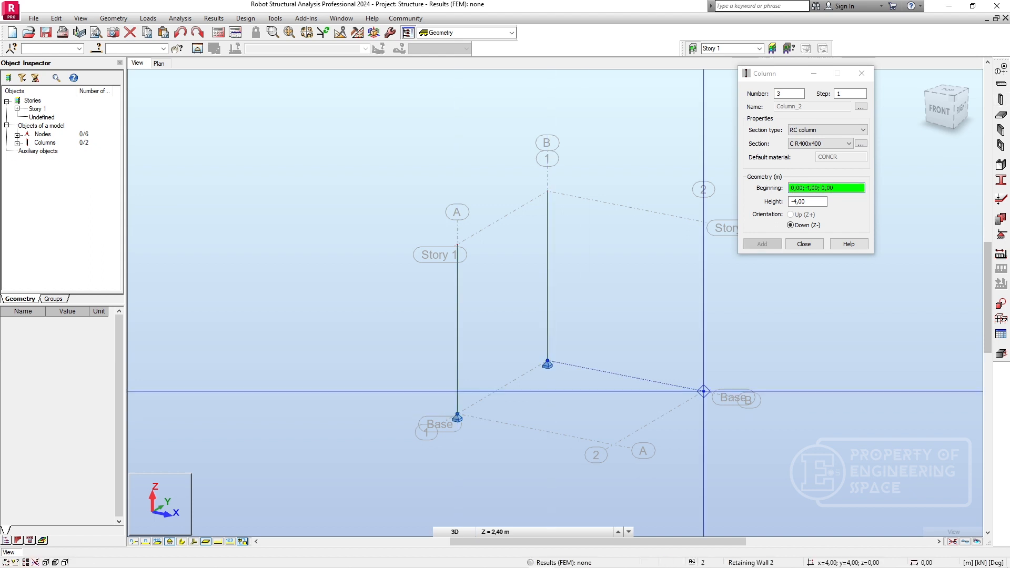
left_click(703, 391)
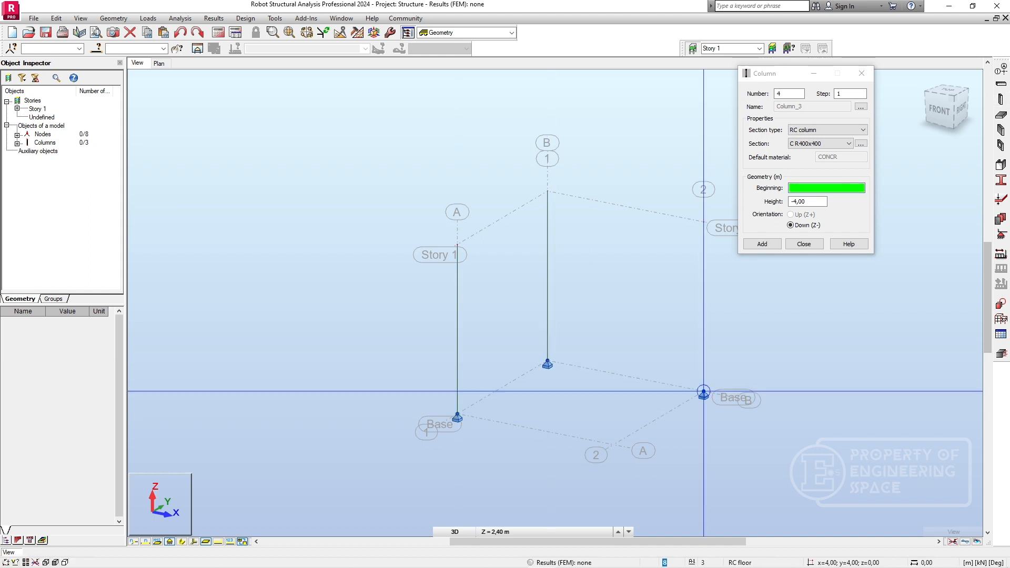
left_click(613, 445)
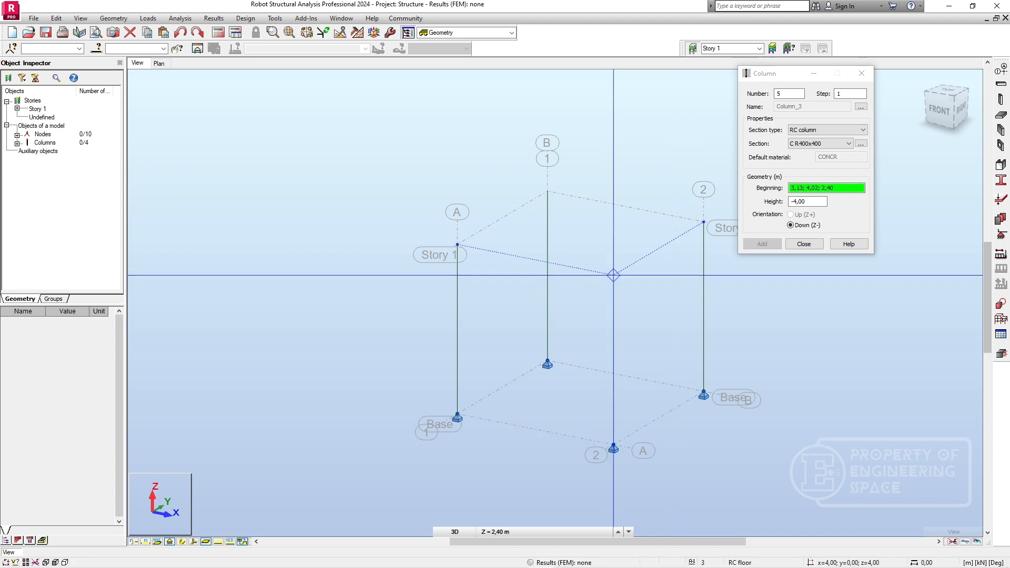
left_click(805, 245)
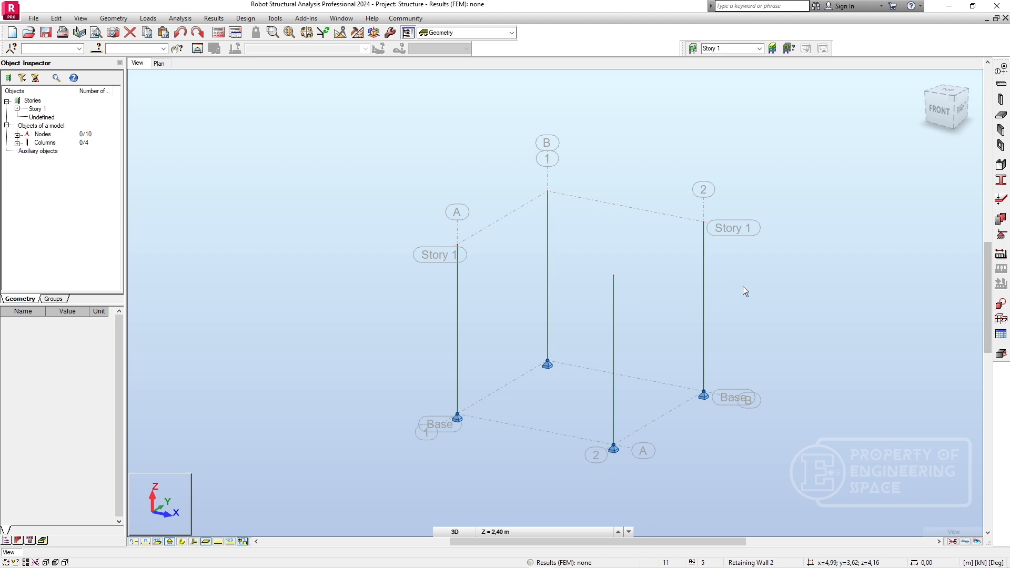
Place four RC beams with section B R250x400 between the column tops at Story 1, and close the beam definition.
left_click(1002, 86)
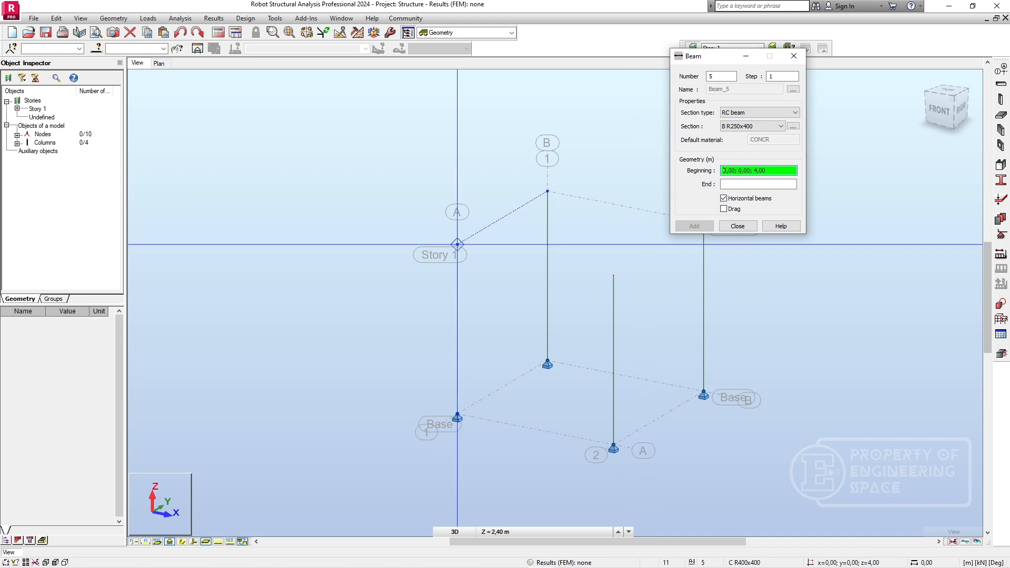
left_click(457, 244)
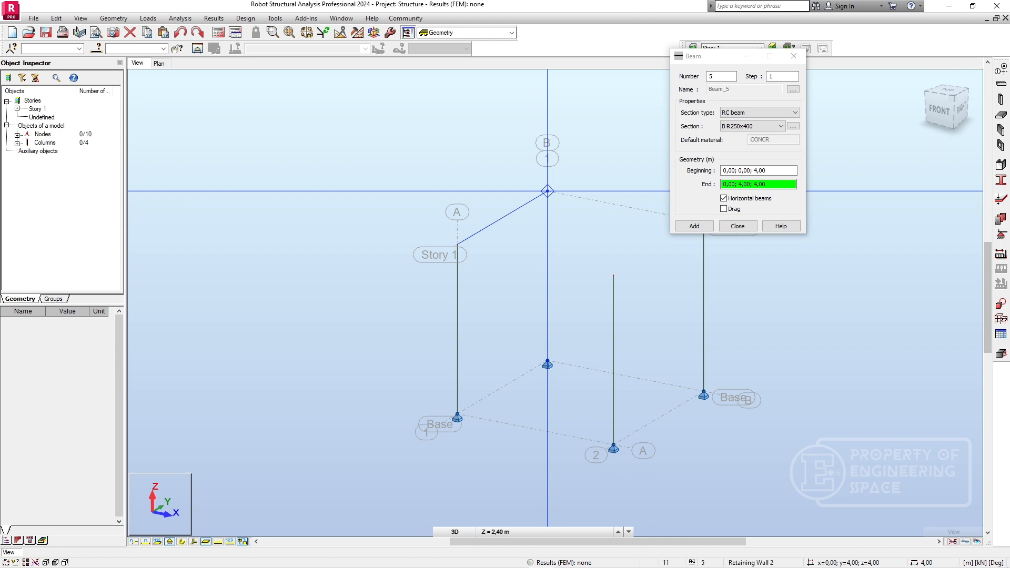
left_click(547, 191)
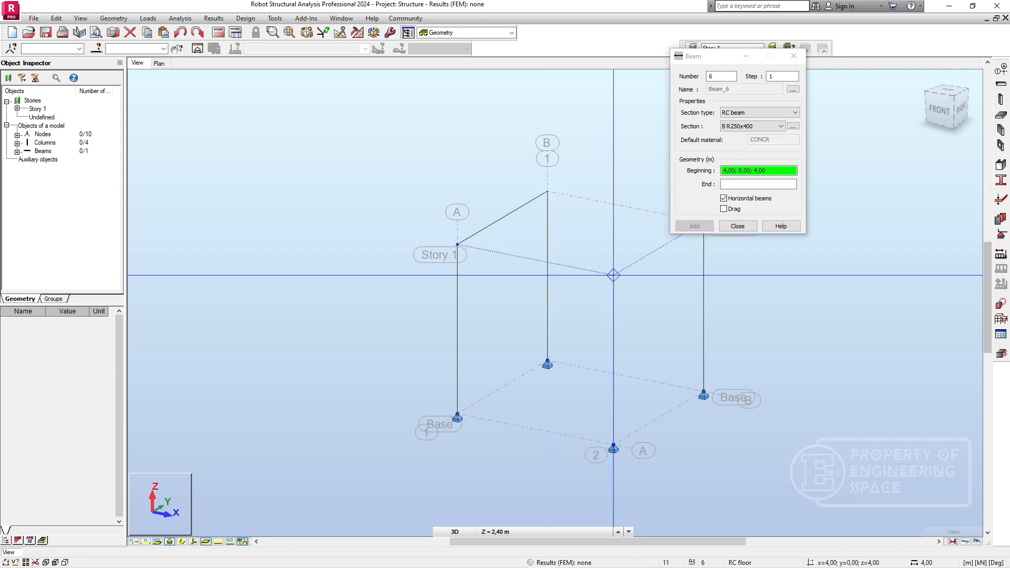
left_click(456, 244)
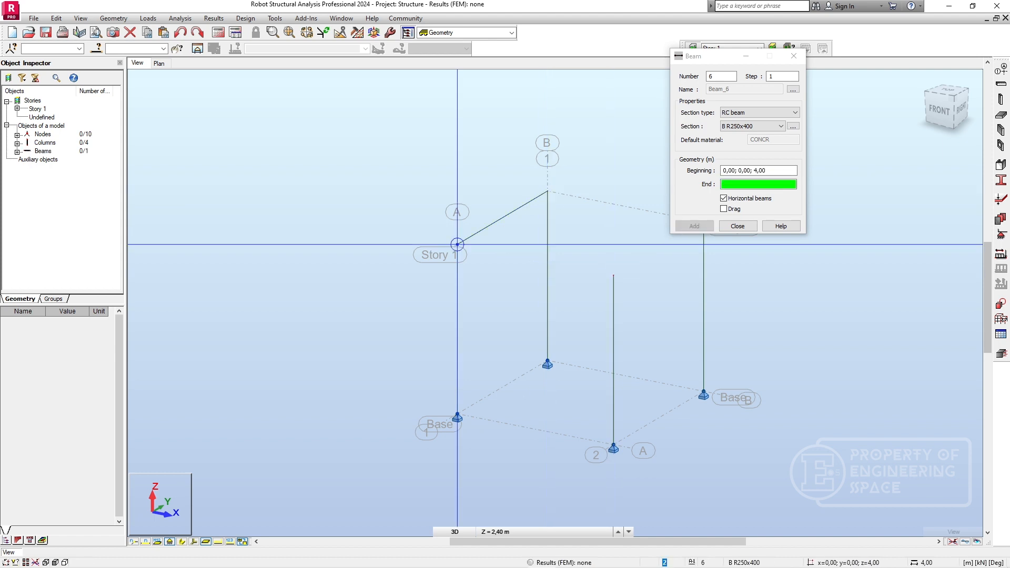
left_click(613, 274)
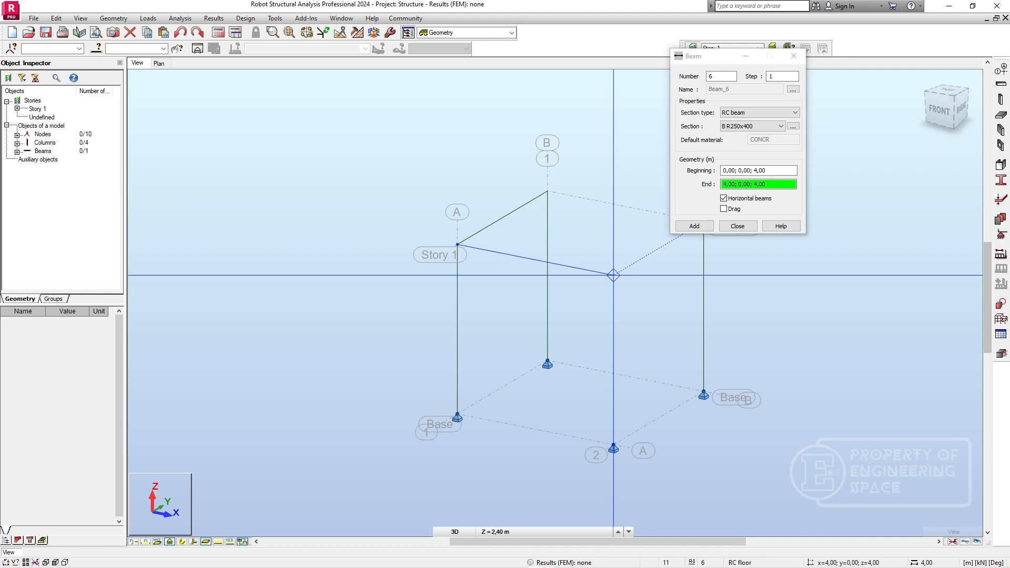
left_click_drag(699, 55, 800, 70)
left_click(547, 190)
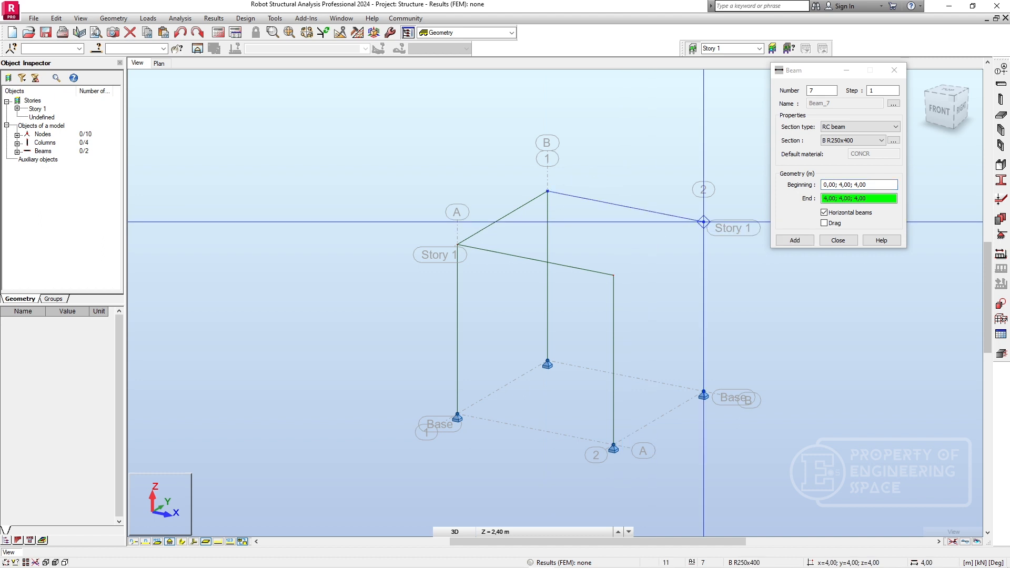
left_click(703, 222)
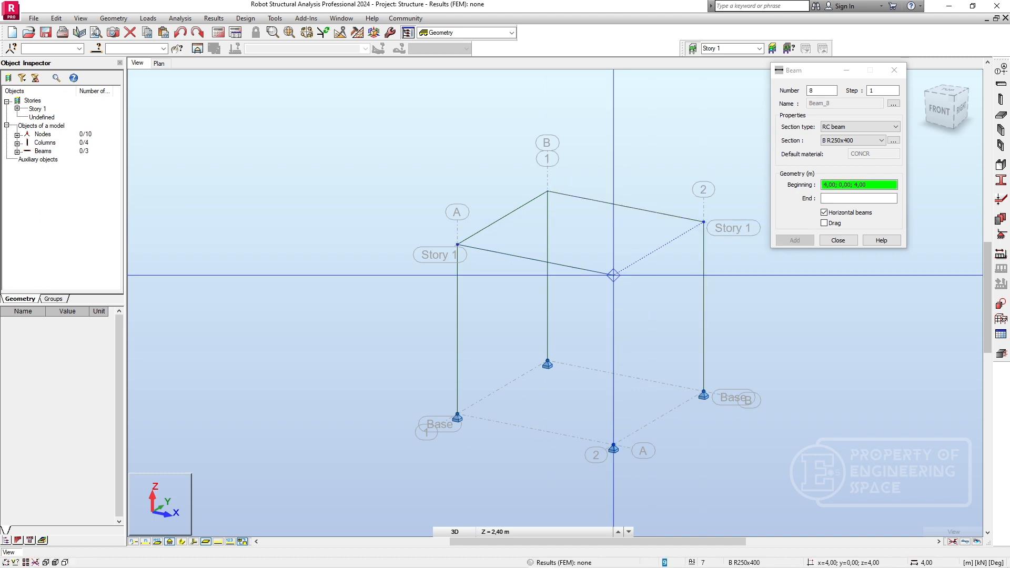
left_click(613, 274)
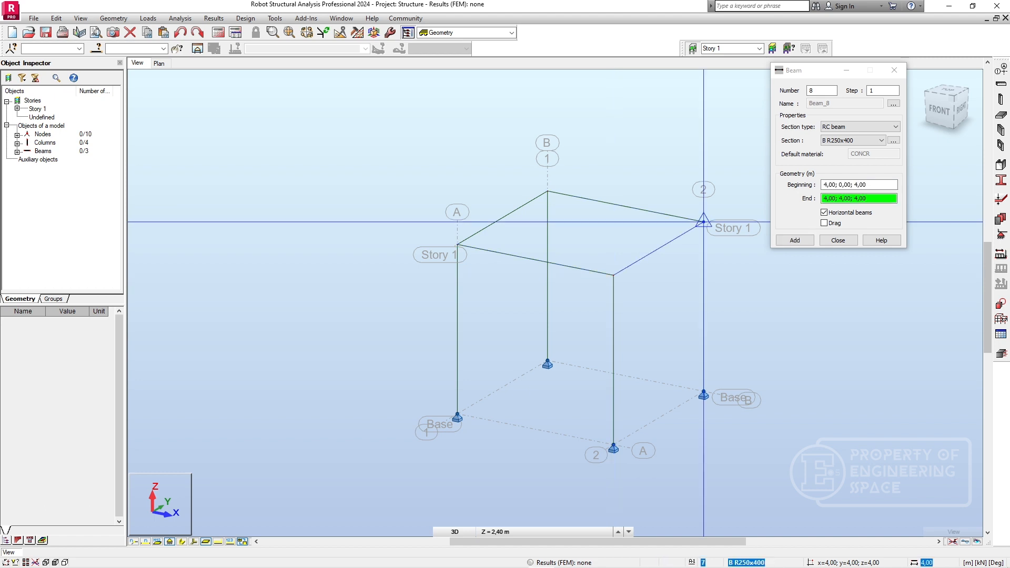
left_click(703, 221)
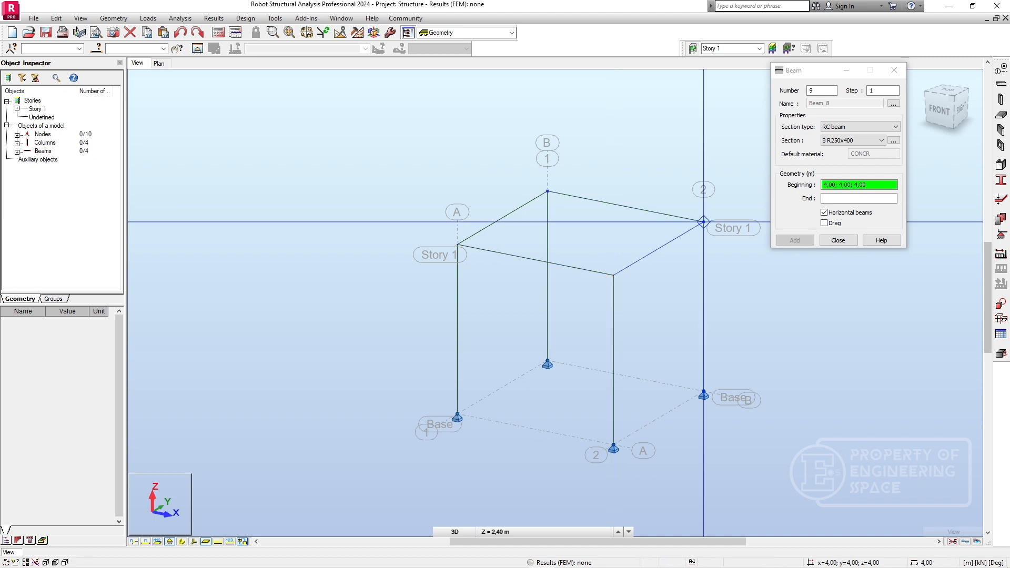
left_click(838, 240)
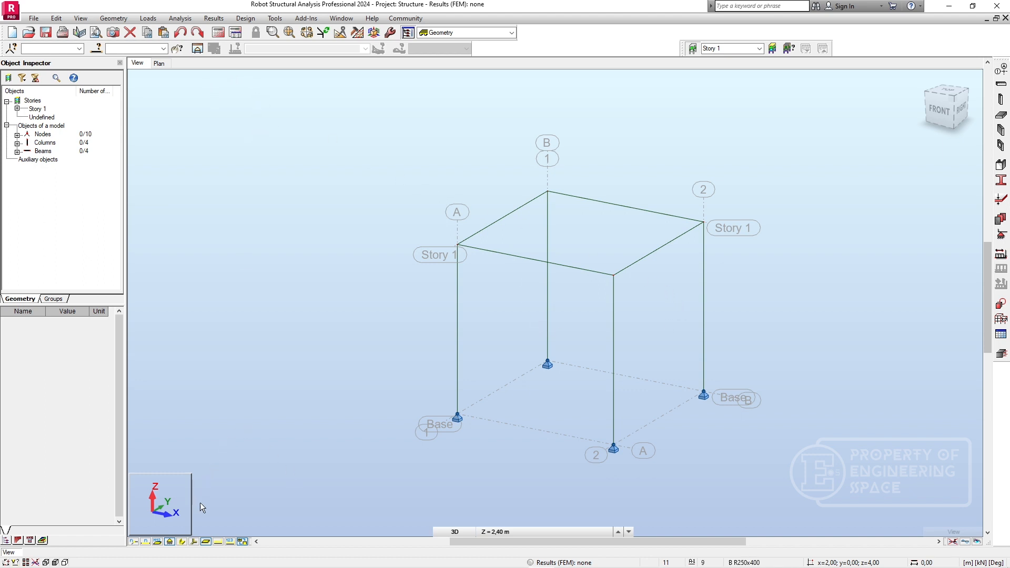
Turn on the section shape display and examine the properties of the beam along grid line A and the column at A1.
left_click(182, 541)
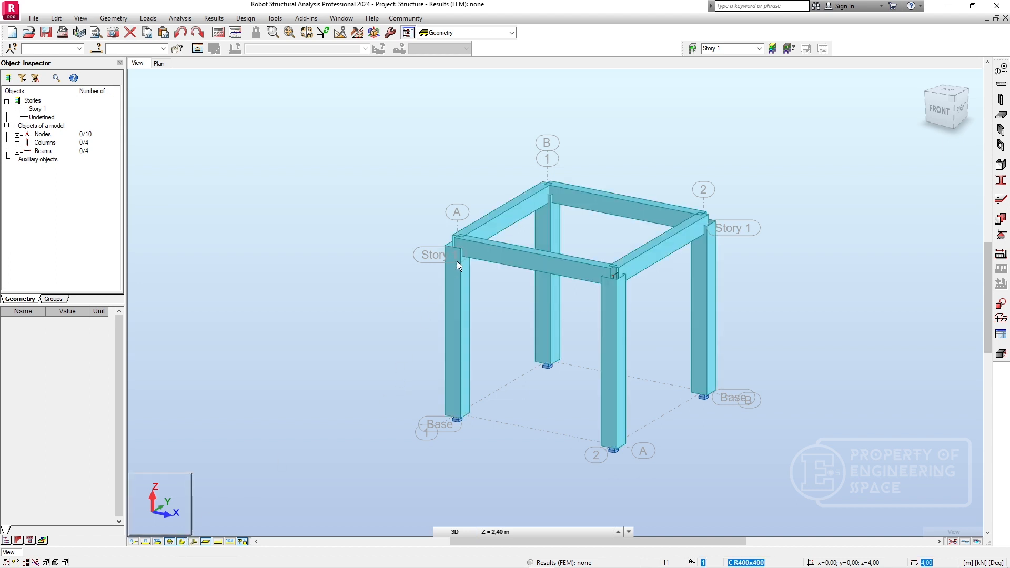
scroll(456, 261, "up", 5)
scroll(547, 289, "down", 3)
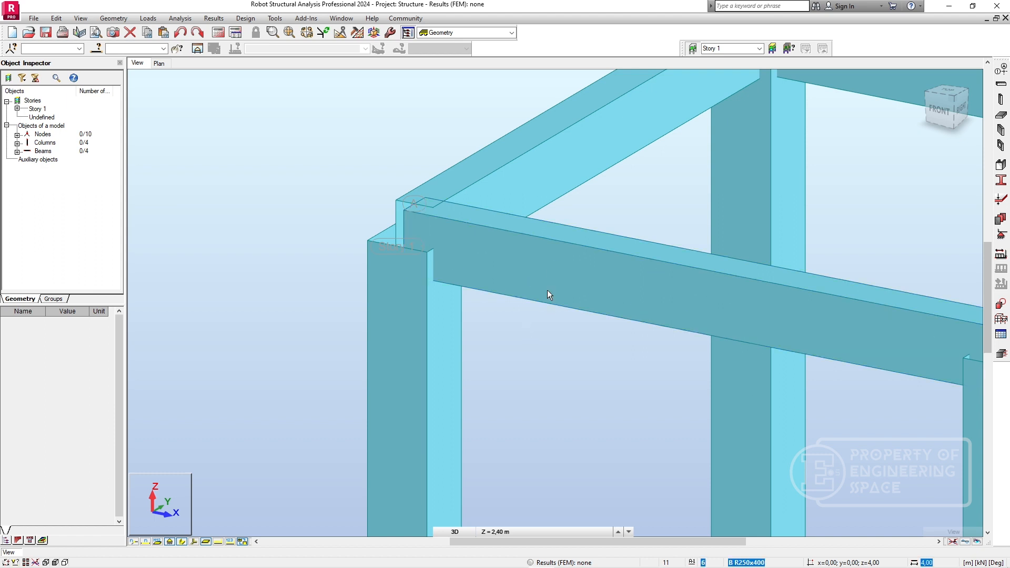
middle_click_drag(537, 278, 511, 286, "shift")
left_click(511, 282)
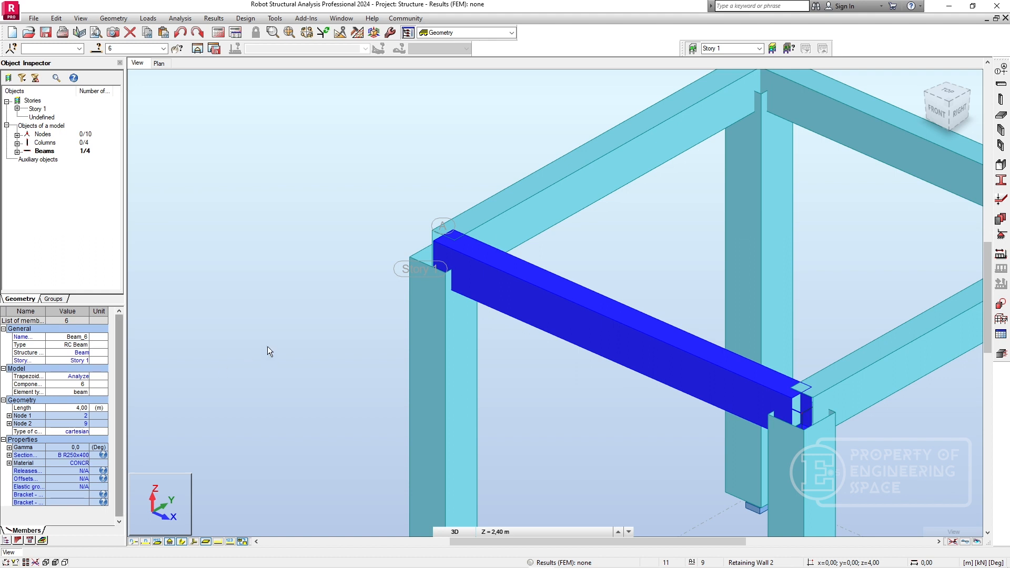
left_click(485, 333)
left_click_drag(509, 399, 395, 352)
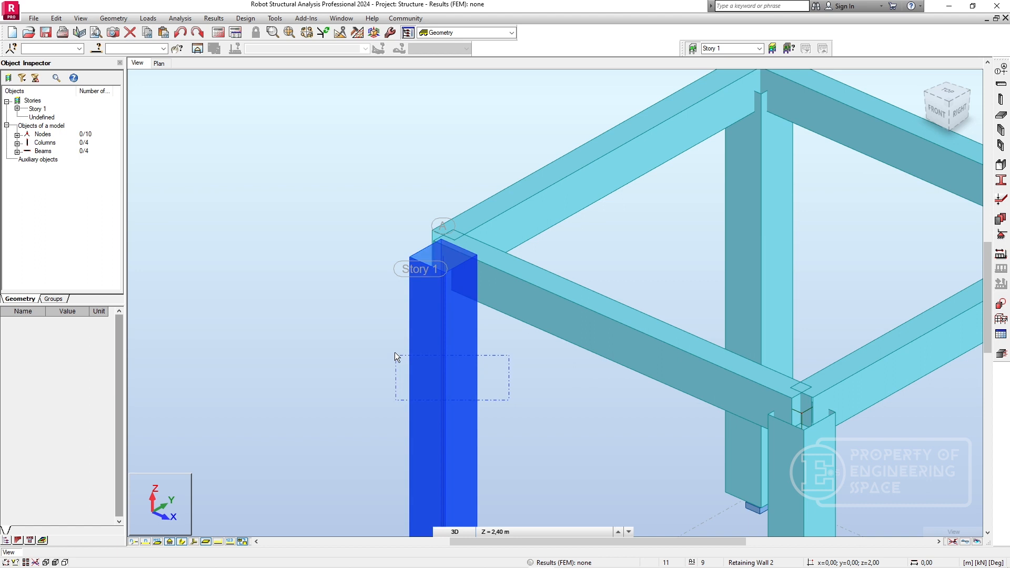
left_click(577, 129)
left_click(457, 358)
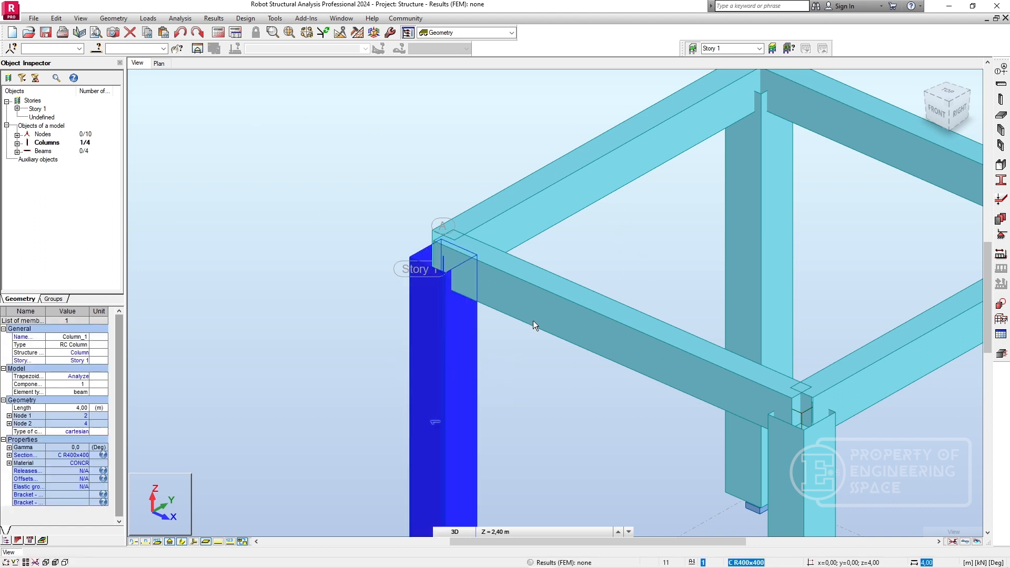
Assign section B R250x350 to columns 1 to 4, and check the properties of the grid line 1 beam and its supporting column at A1.
left_click(17, 143)
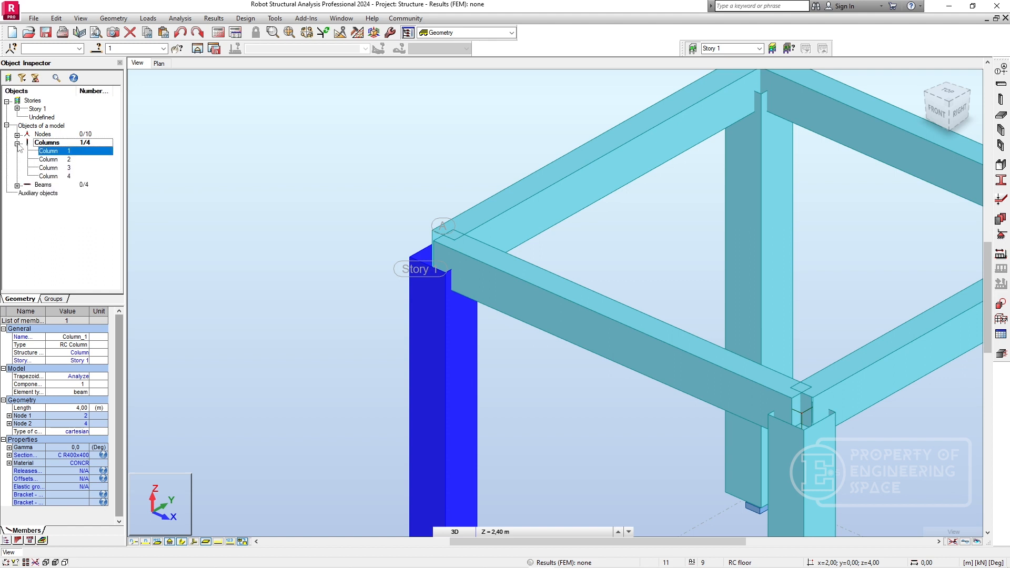
left_click(52, 160, "ctrl")
left_click(51, 168, "ctrl")
left_click(54, 176, "ctrl")
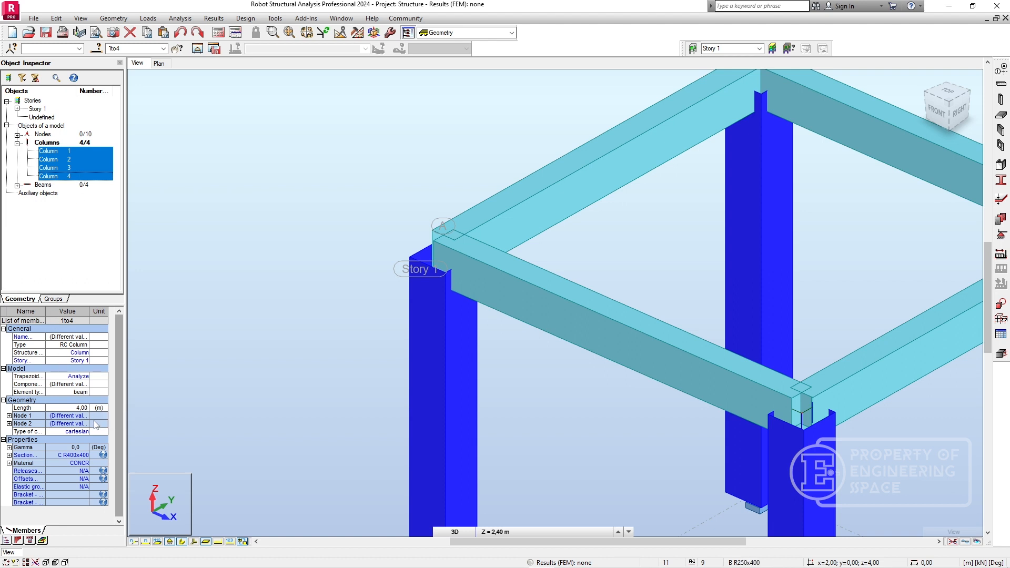
left_click(87, 456)
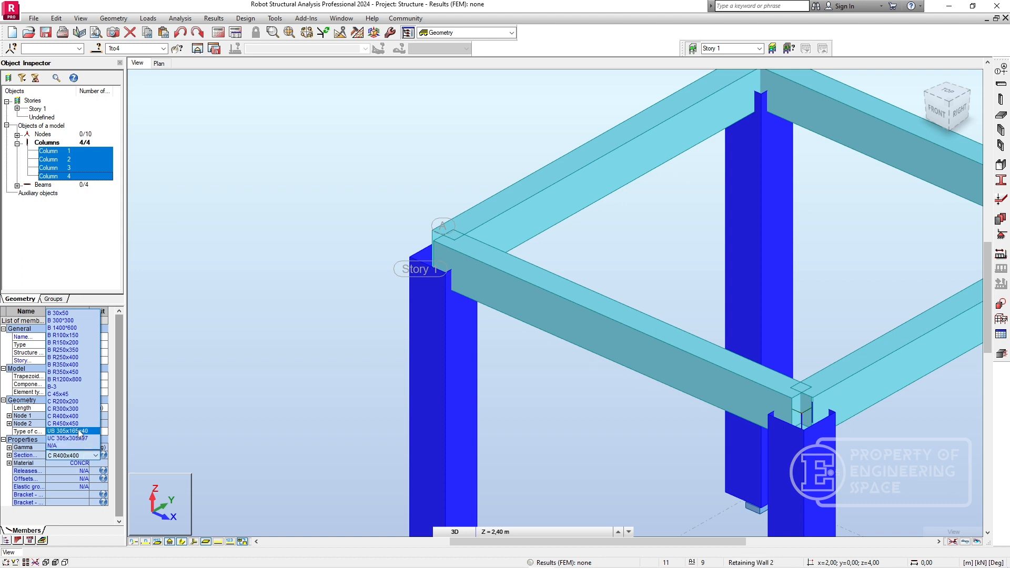
left_click(76, 350)
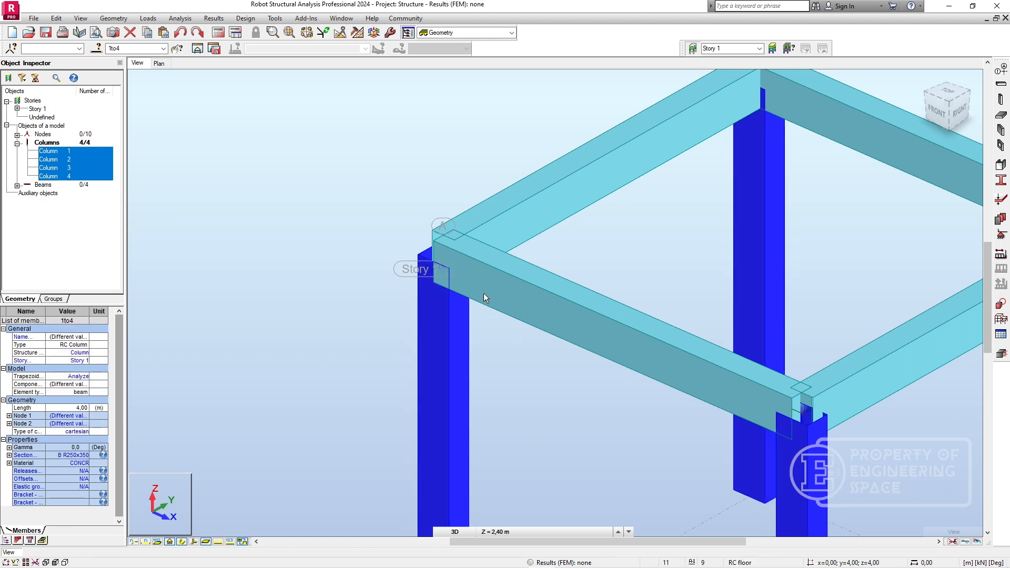
left_click(279, 158)
middle_click_drag(343, 223, 378, 227, "shift")
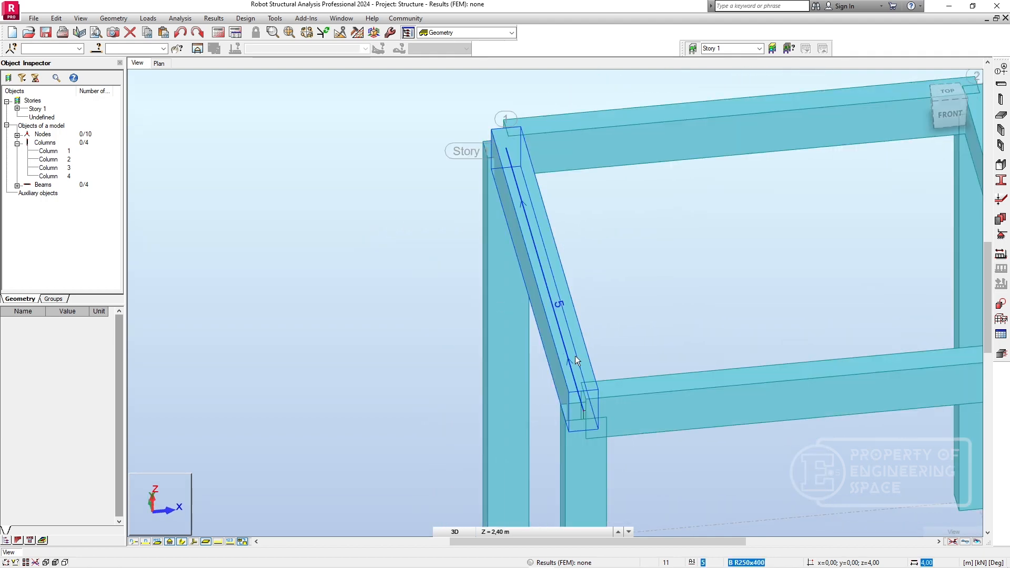
left_click(575, 355)
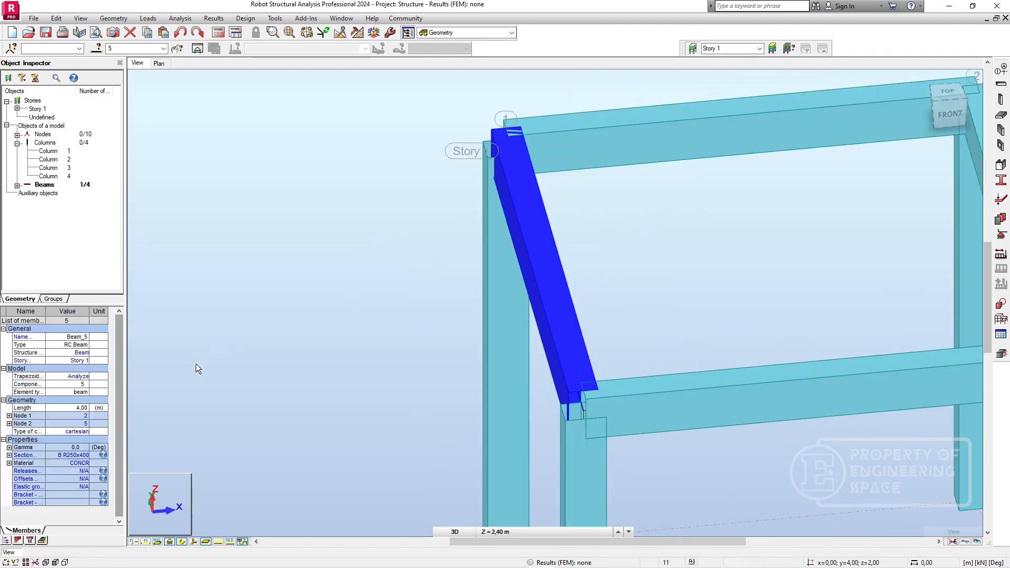
left_click(572, 344)
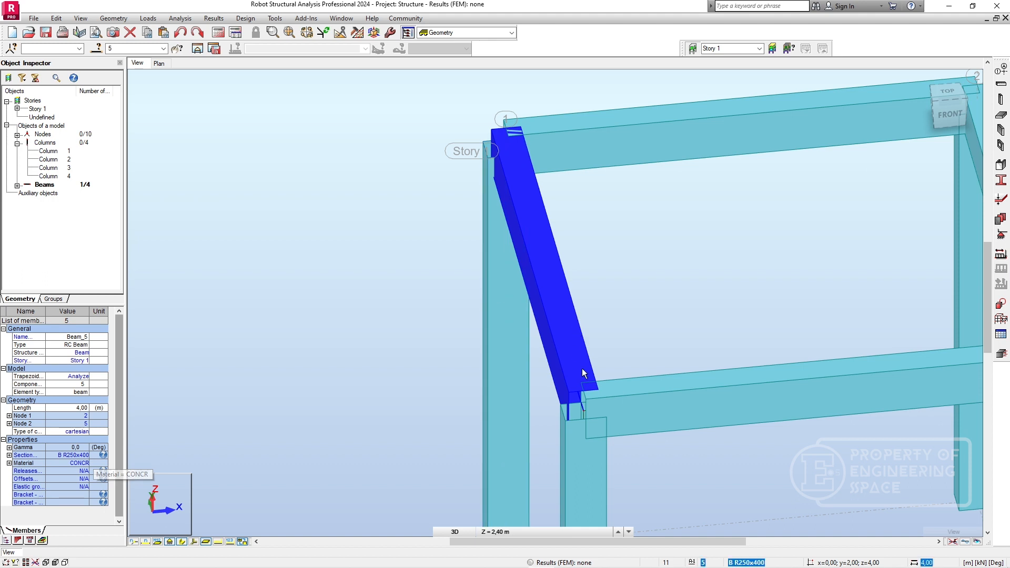
left_click(589, 462)
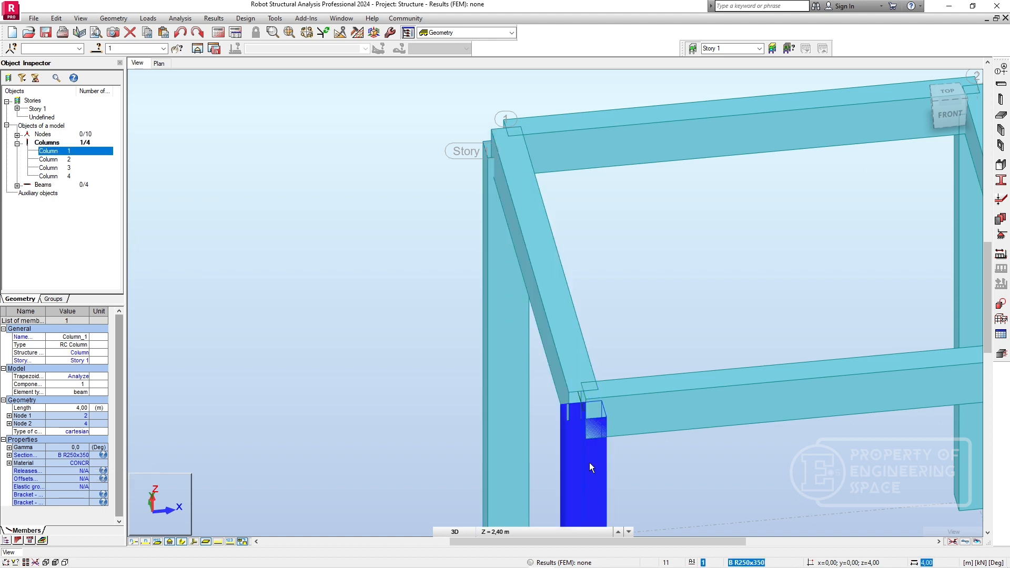
Create a new rectangular RC column section with b 250 mm and h 250 mm, and close the column definition.
left_click(996, 108)
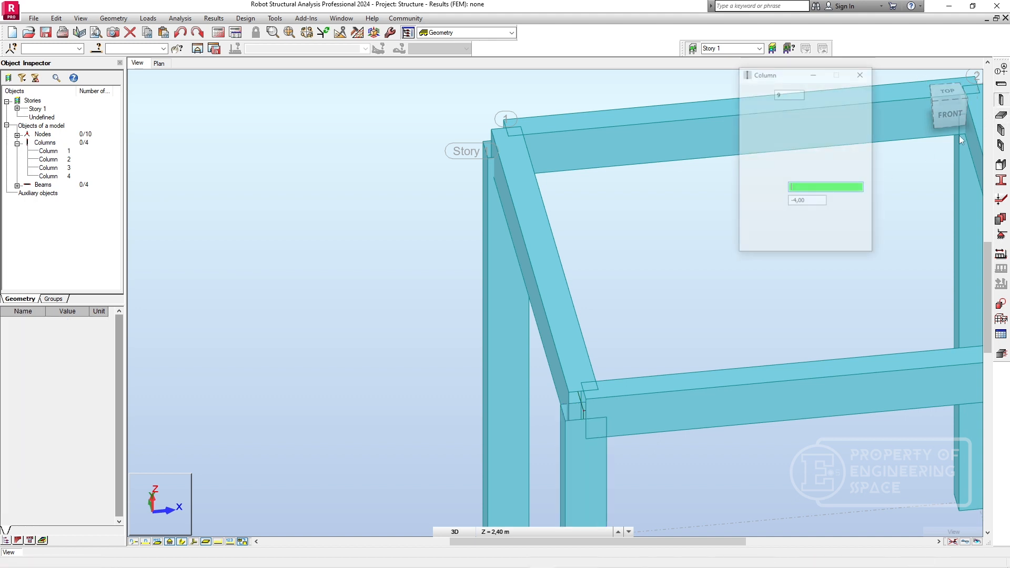
left_click(860, 143)
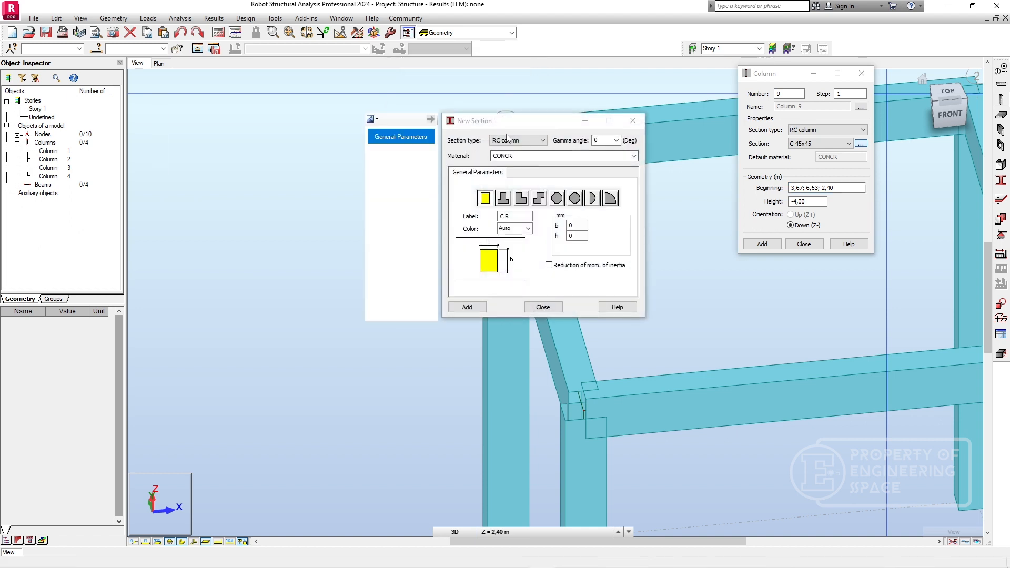
left_click_drag(401, 138, 404, 151)
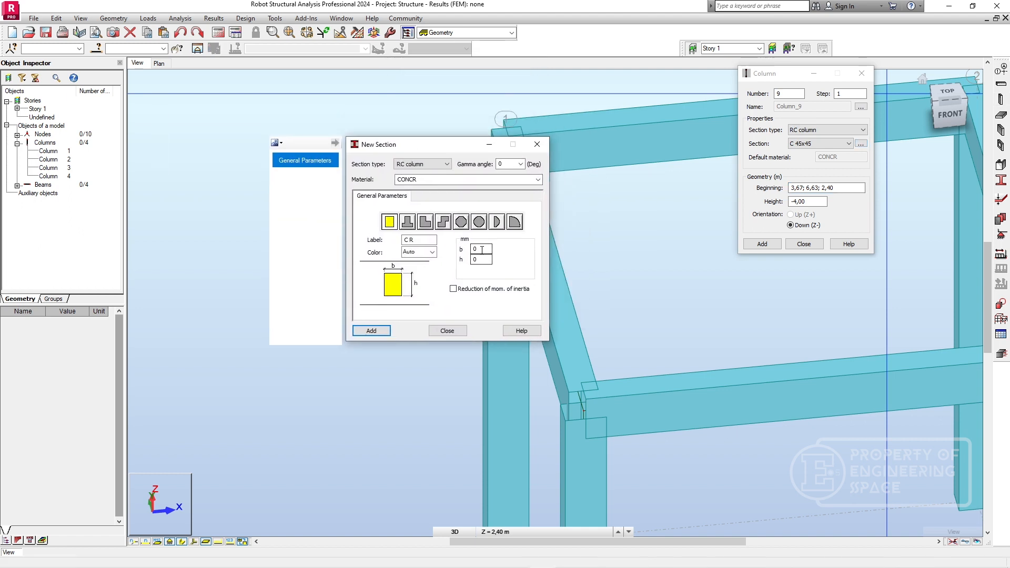
left_click(482, 250)
key("Tab")
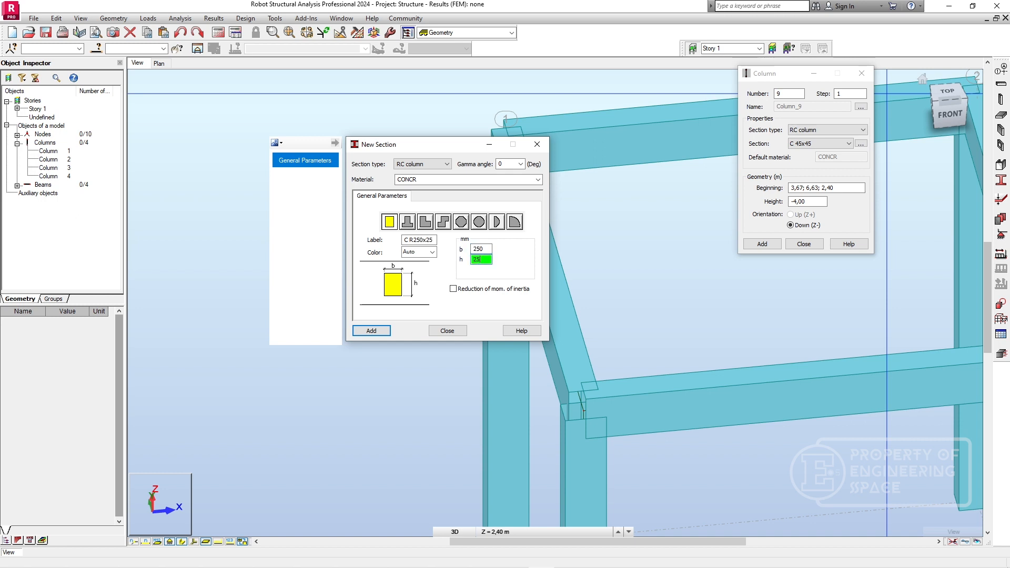
left_click(372, 331)
left_click(440, 333)
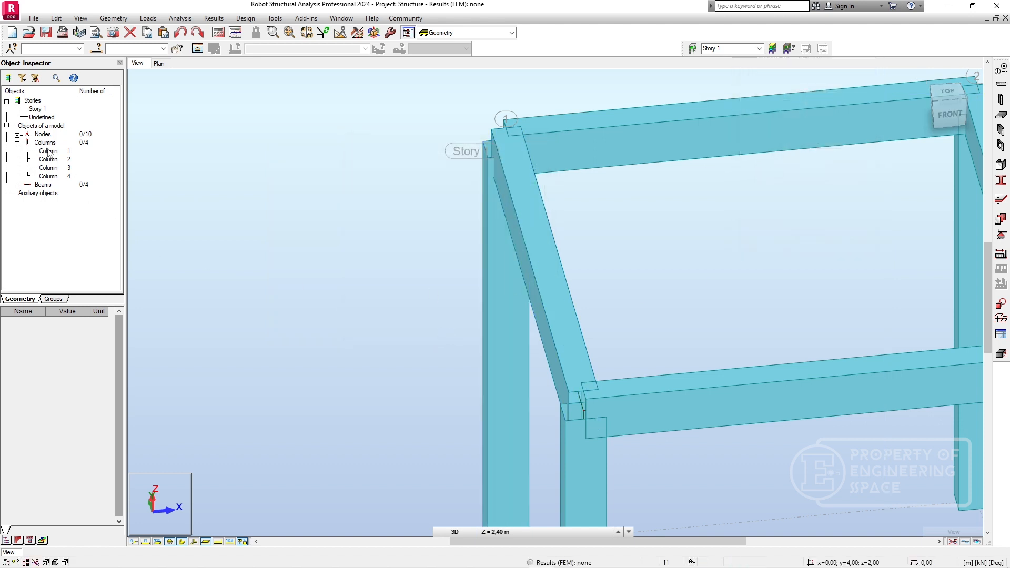
Select columns 1 to 4 in the object list and assign them the section C R250x250.
left_click_drag(48, 152, 51, 176)
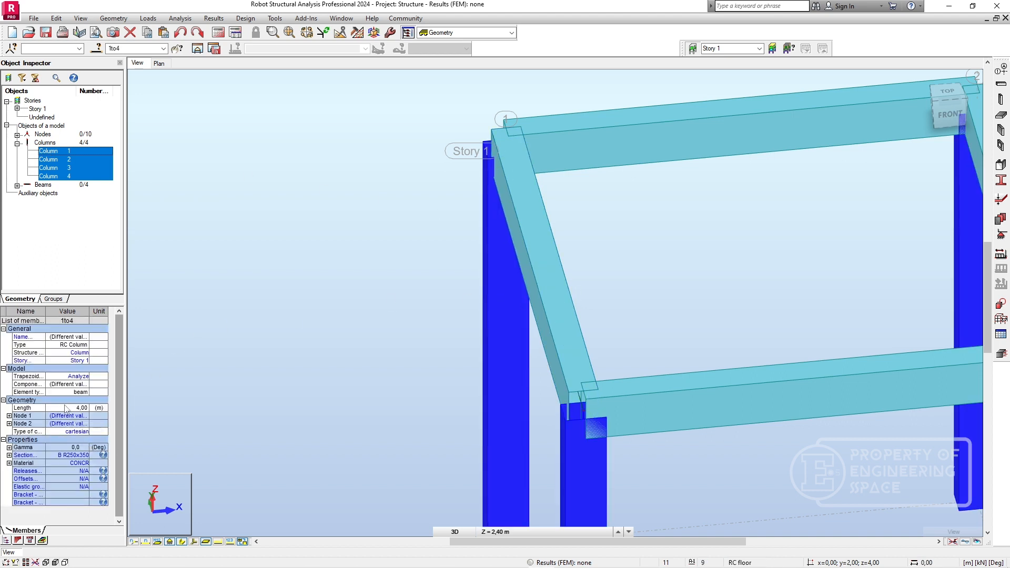
left_click(87, 455)
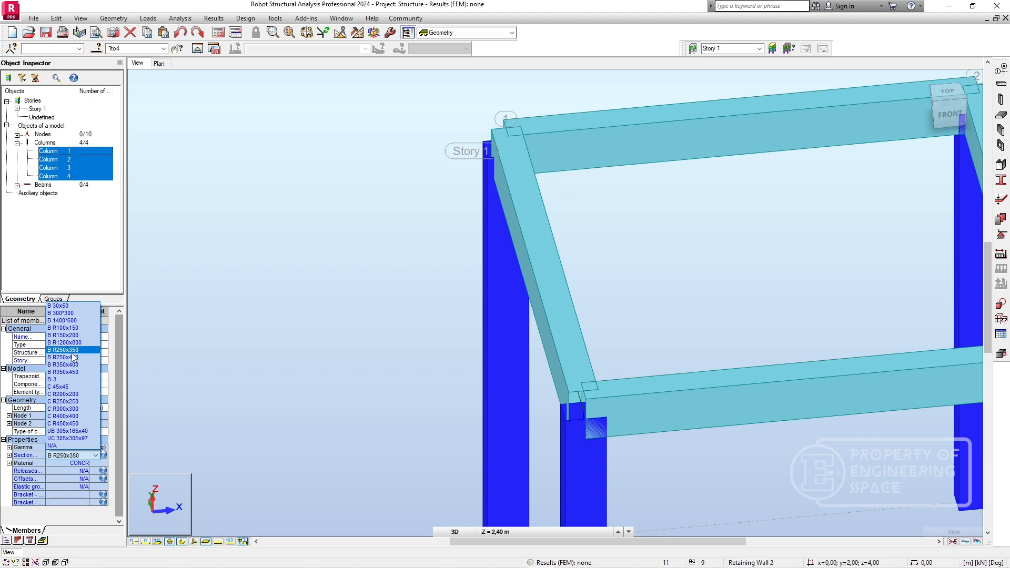
left_click(82, 402)
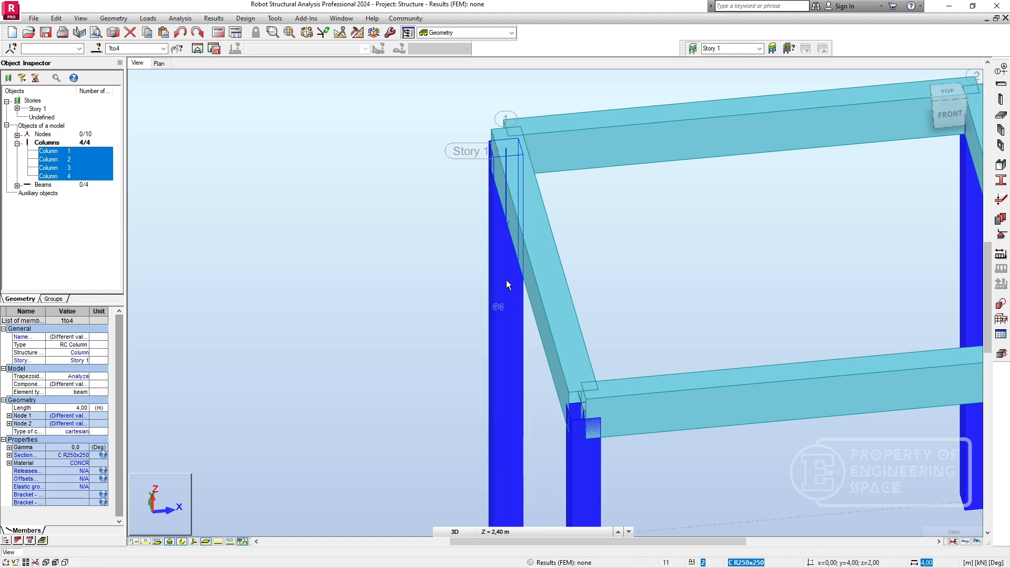
left_click(699, 462)
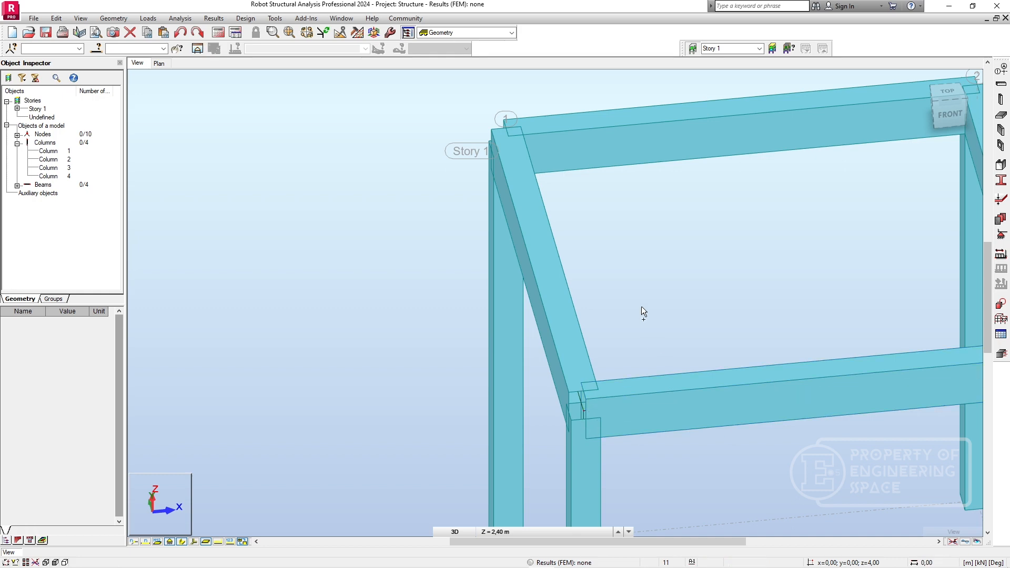
scroll(639, 308, "up", 3)
middle_click_drag(636, 313, 630, 307, "shift")
scroll(628, 244, "down", 2)
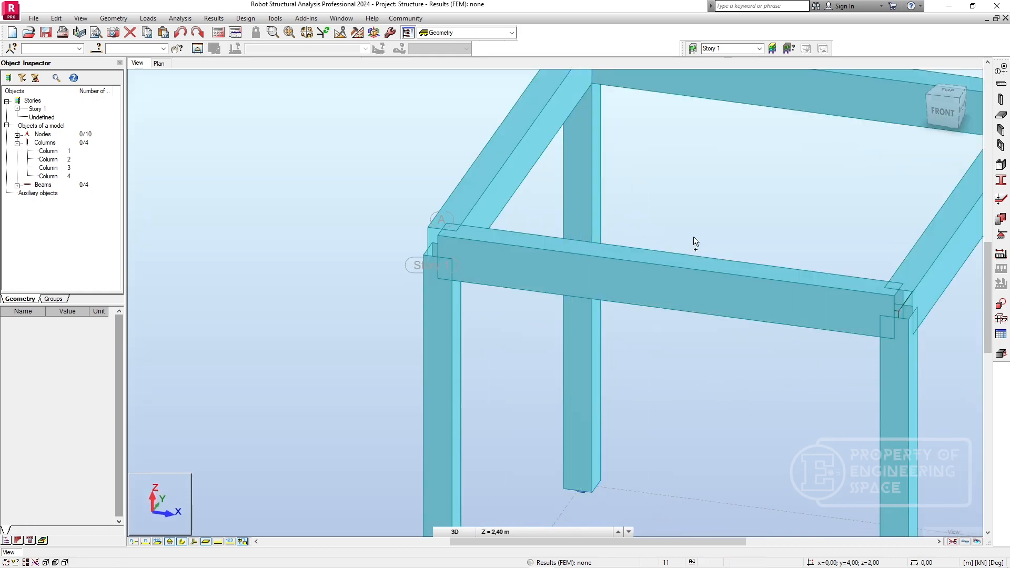
middle_click_drag(693, 236, 678, 231, "shift")
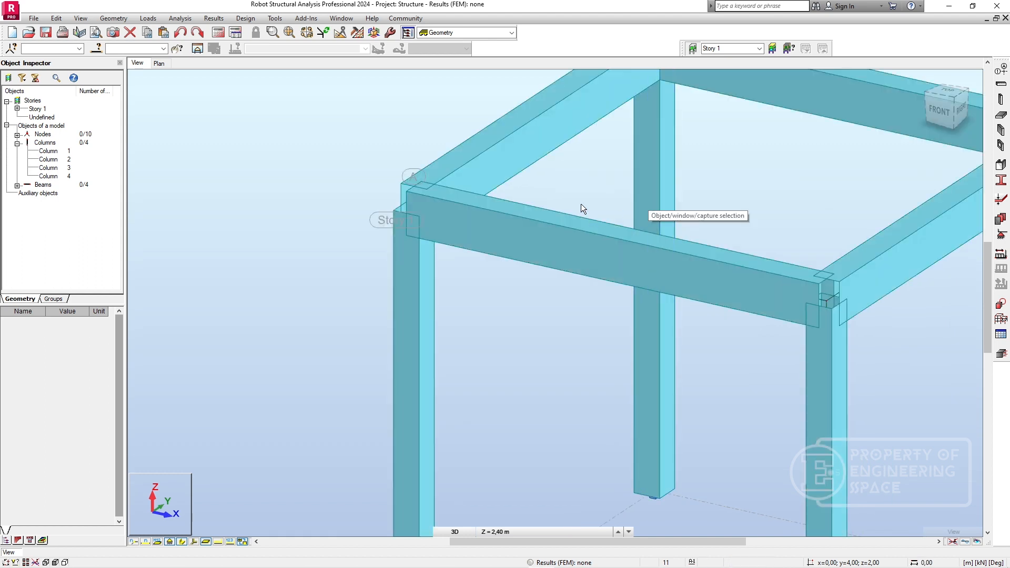
scroll(545, 252, "down", 2)
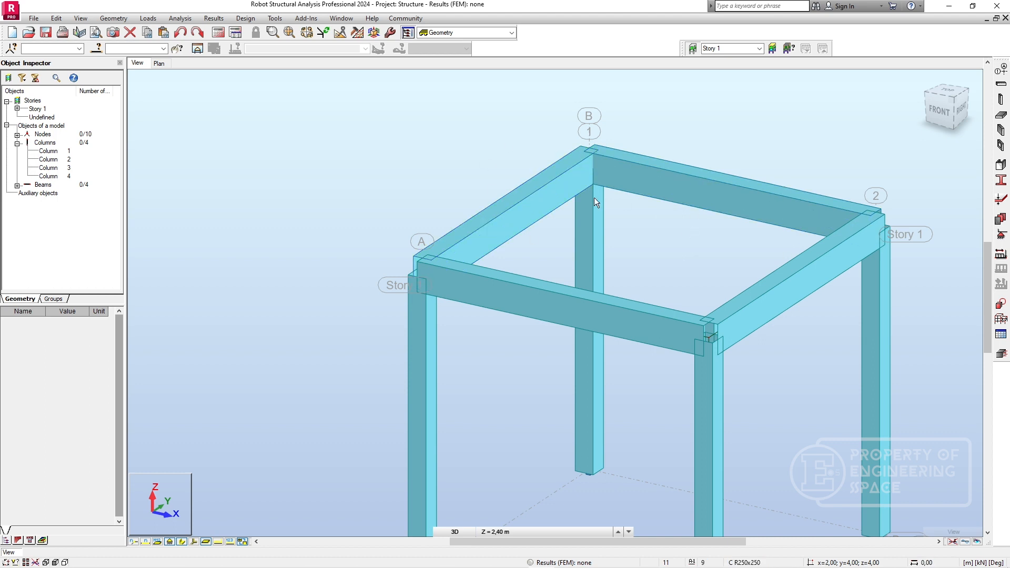
mouse_move(582, 191)
middle_mouse_down("shift")
mouse_move(569, 254)
mouse_move(584, 225)
middle_mouse_up("shift")
scroll(693, 162, "down", 1)
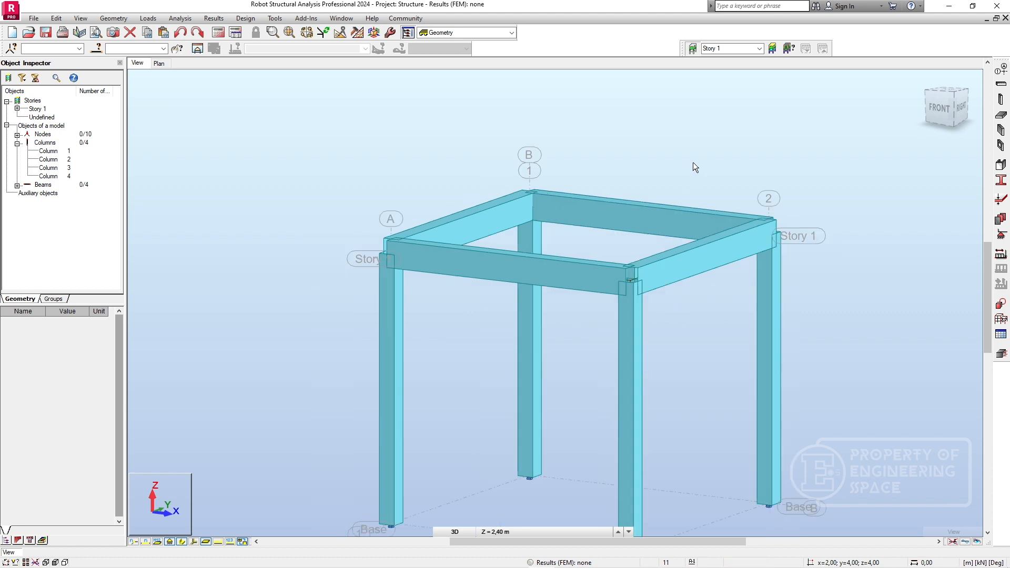
middle_click_drag(692, 162, 640, 196)
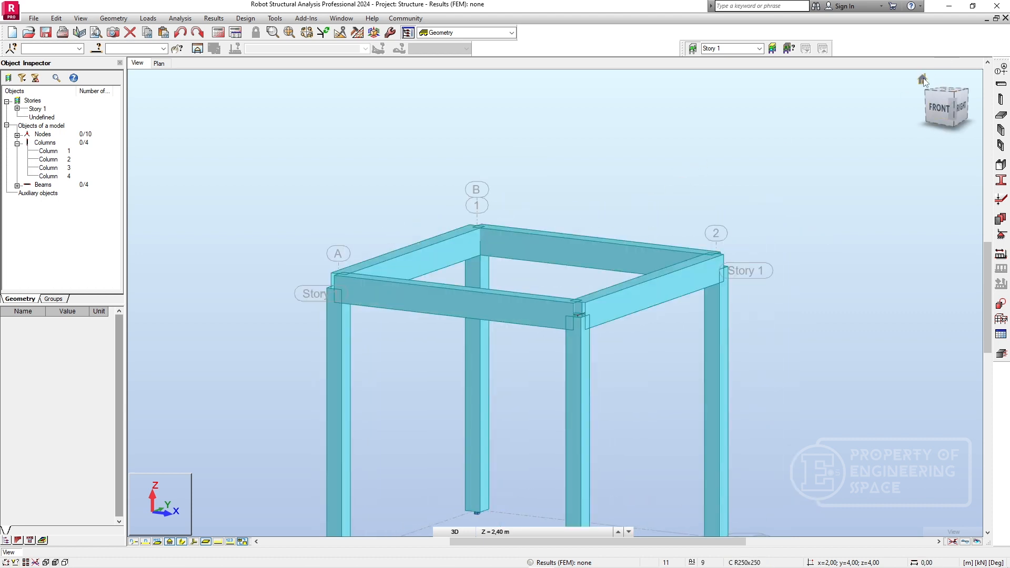
left_click(923, 80)
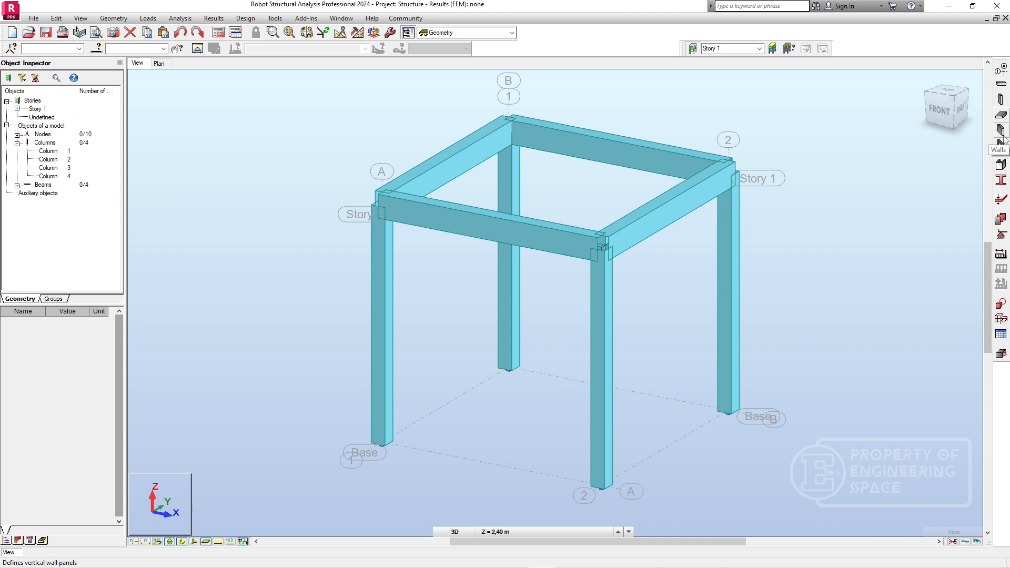
Start a floor with thickness TH30_CONCR and the rectangle definition method, and display the Story 1 plan at 4.00 m.
left_click(1000, 116)
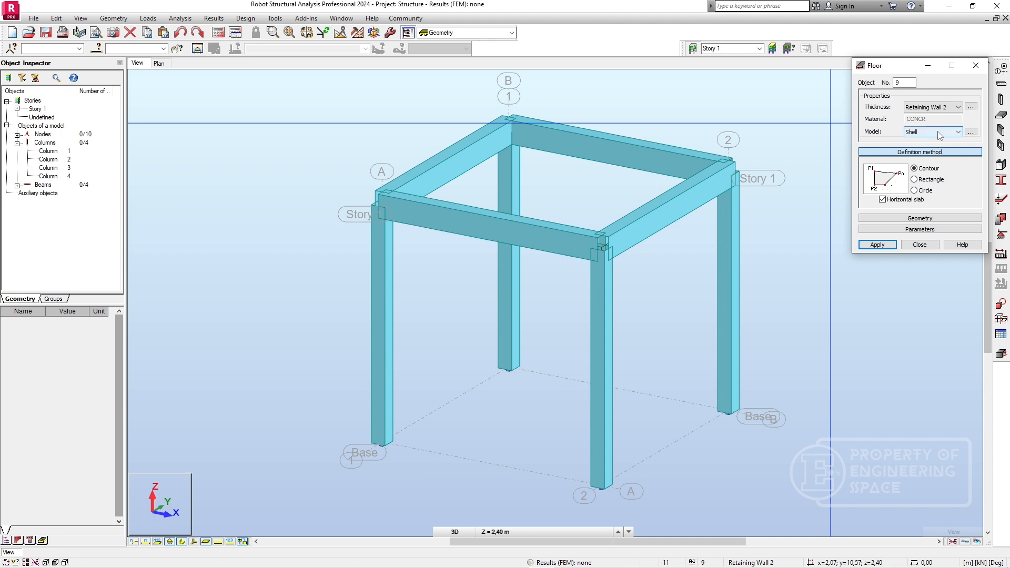
left_click(958, 107)
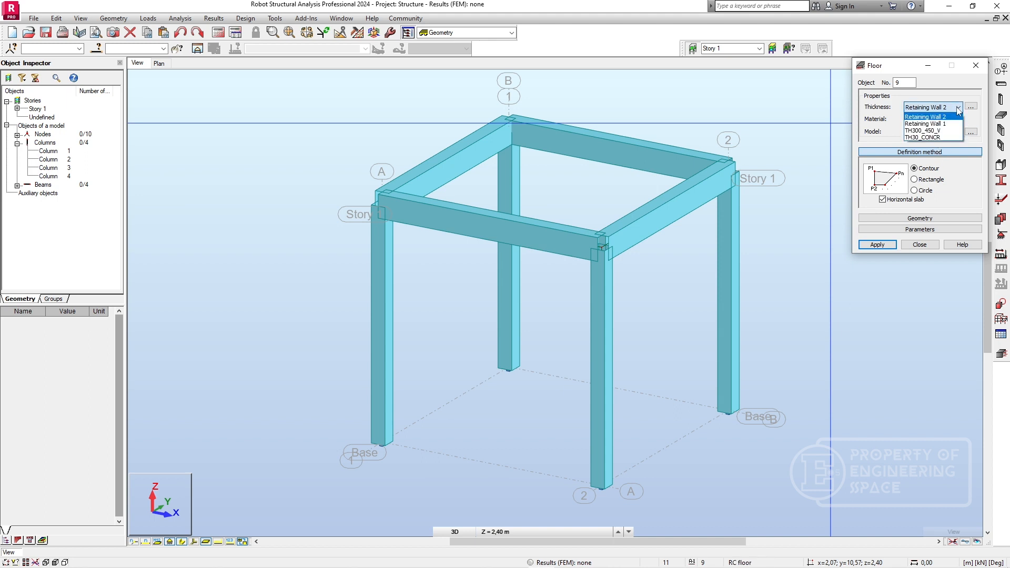
left_click(941, 137)
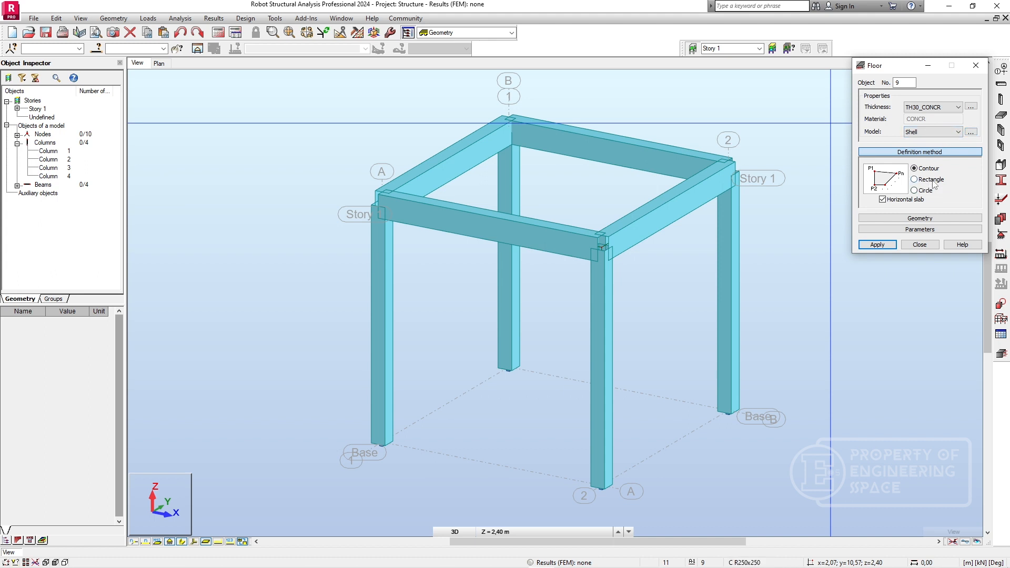
left_click(931, 180)
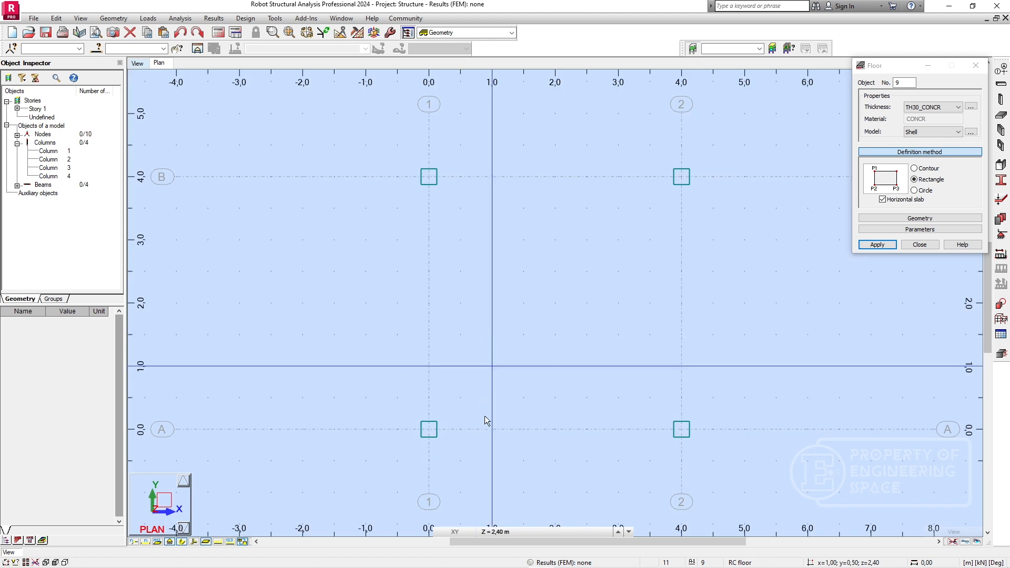
left_click(512, 532)
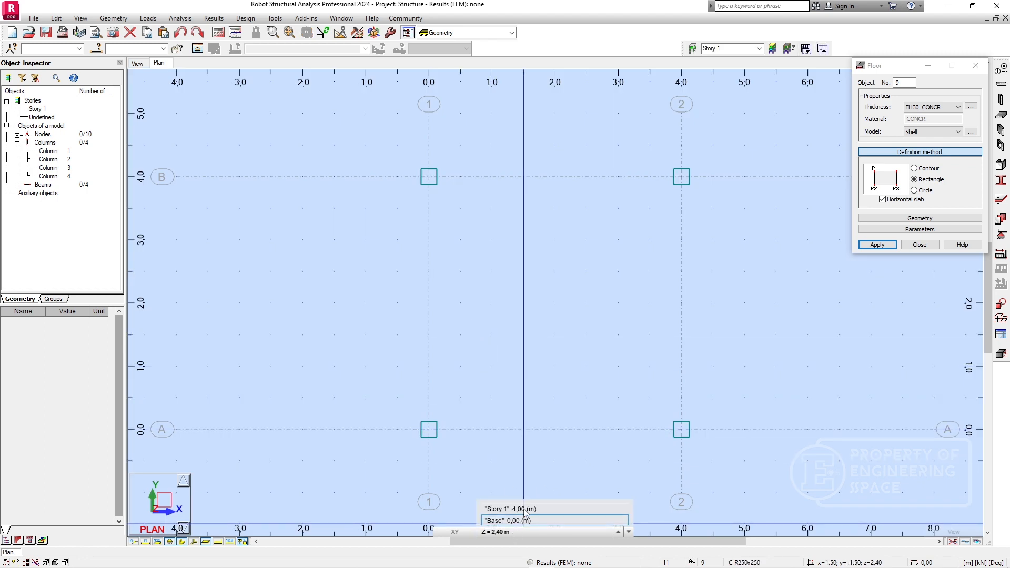
left_click(524, 509)
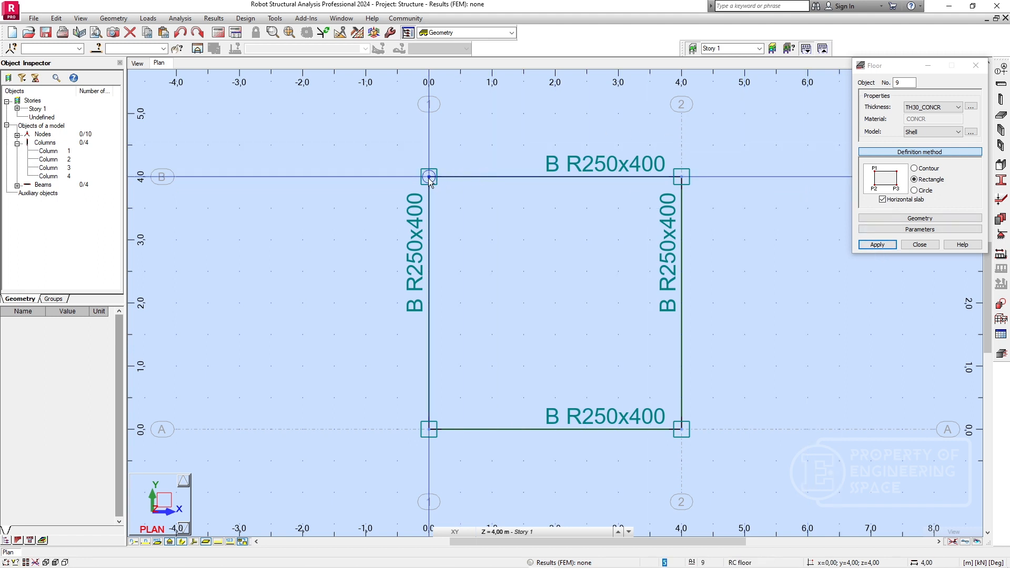
Create a homogeneous constant concrete thickness of 120 mm labelled TH12_CONCR, declining to modify the existing label, and close the thickness definition.
left_click(972, 108)
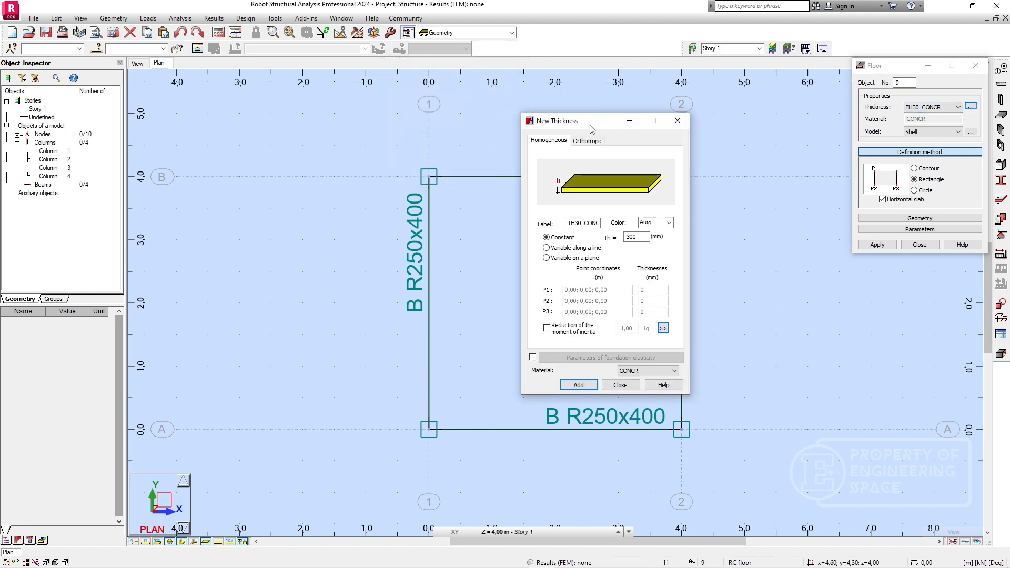
left_click_drag(592, 128, 398, 143)
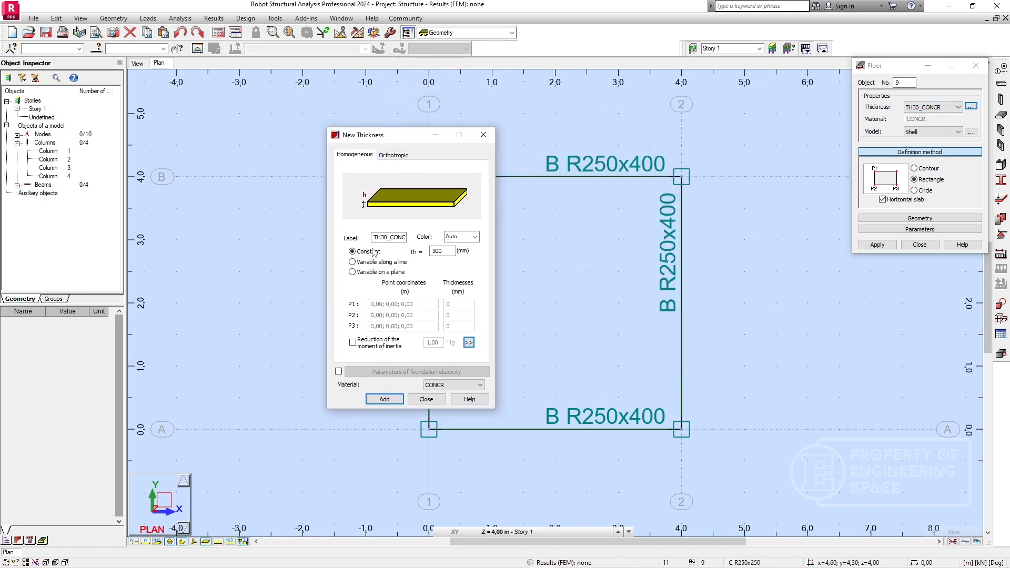
double_click(445, 250)
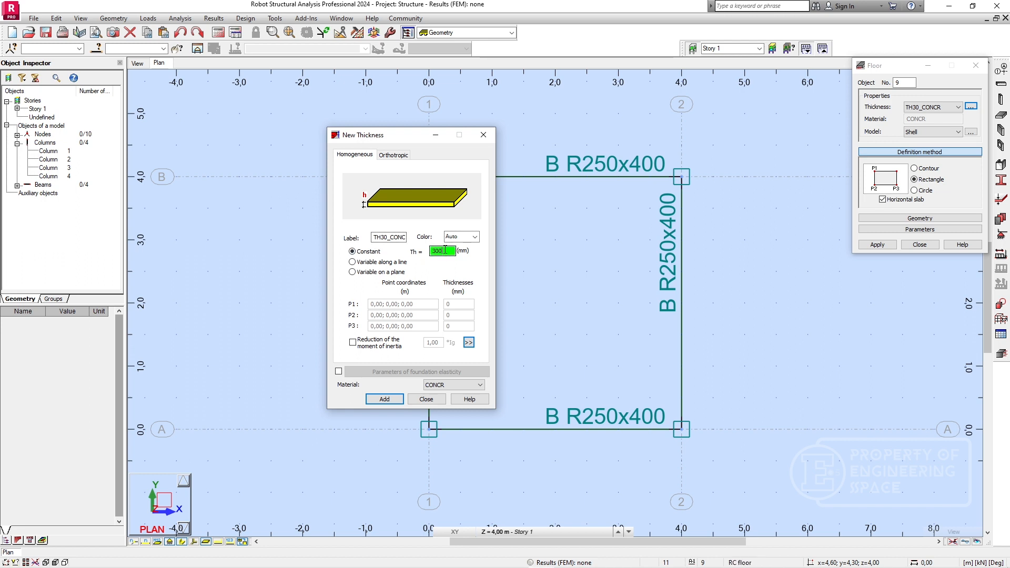
left_click_drag(445, 250, 419, 255)
left_click(388, 400)
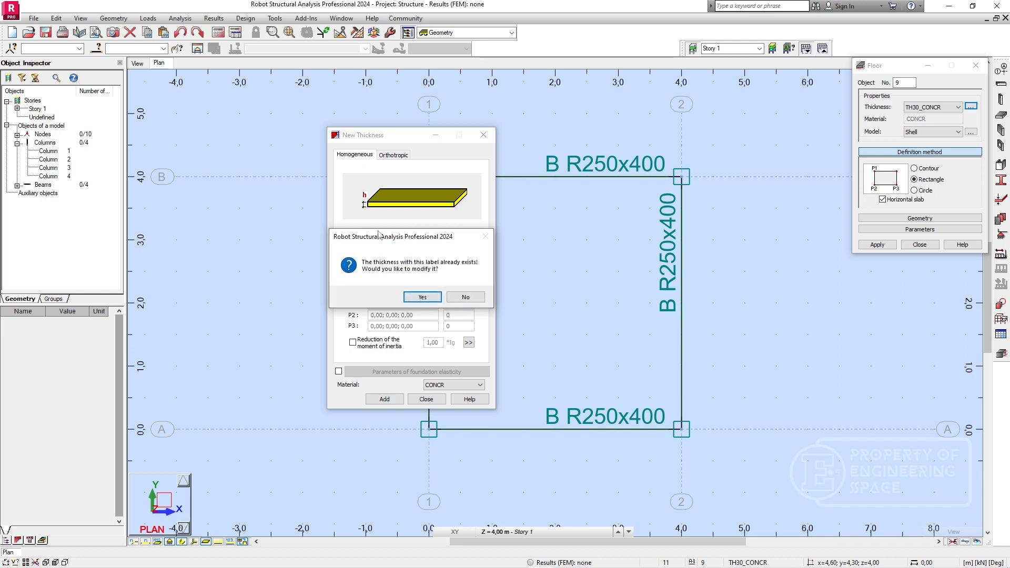
left_click_drag(378, 235, 471, 278)
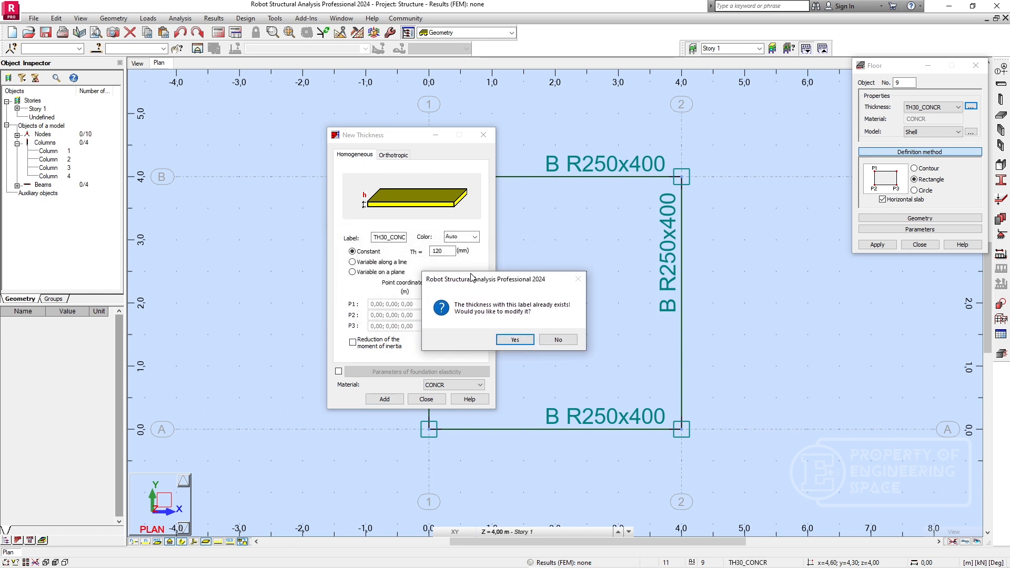
left_click(557, 340)
double_click(403, 238)
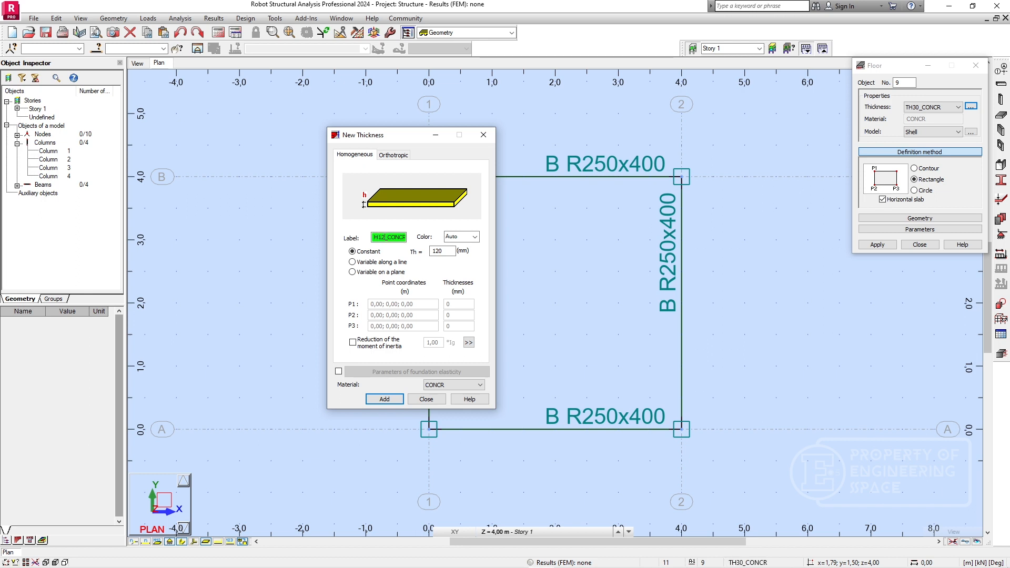
left_click(384, 400)
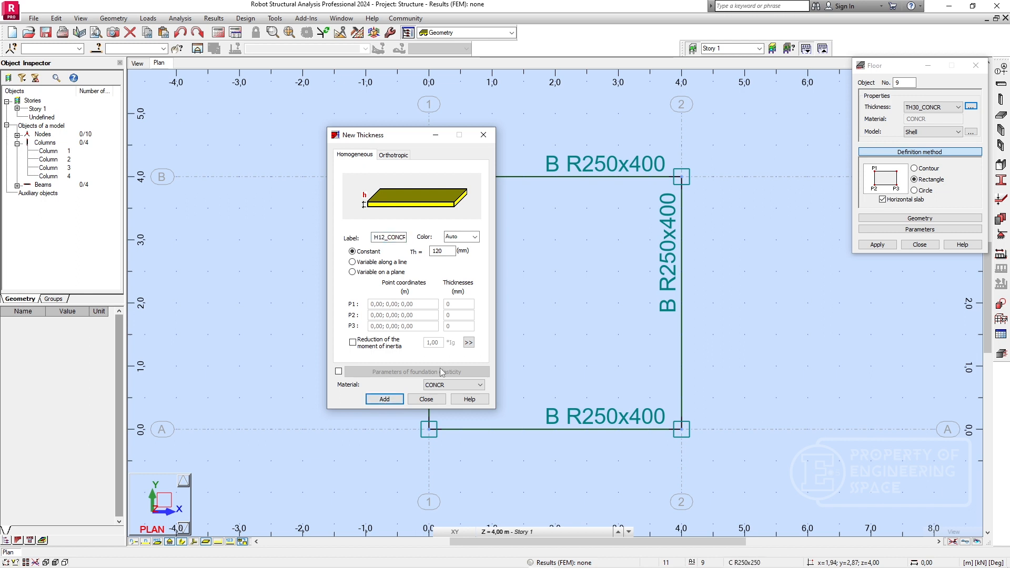
left_click(426, 399)
Draw a rectangular TH12_CONCR floor on Story 1 from grid intersection B1 to A2, and close the floor definition.
left_click(939, 108)
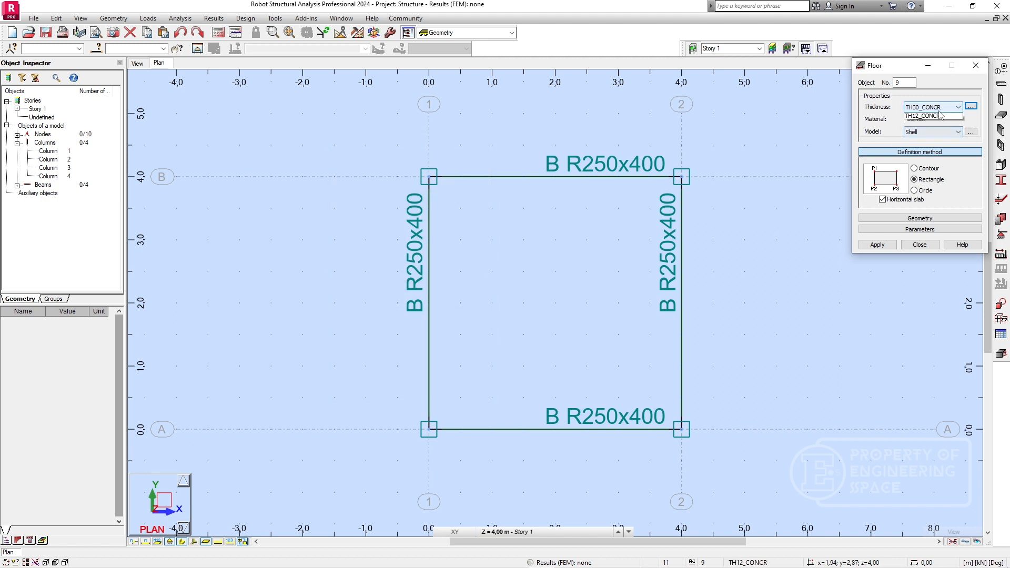
left_click(928, 143)
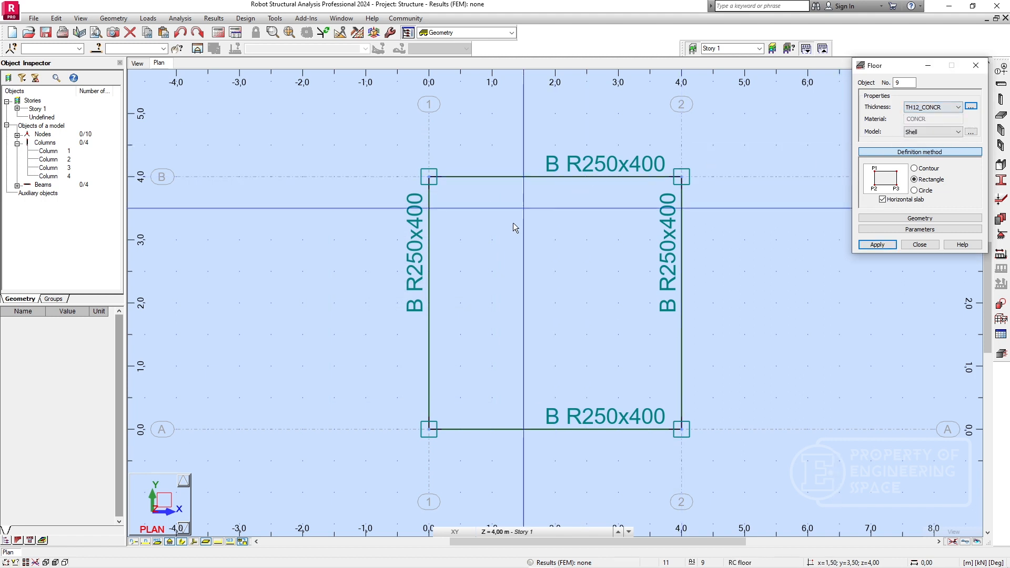
left_click(429, 177)
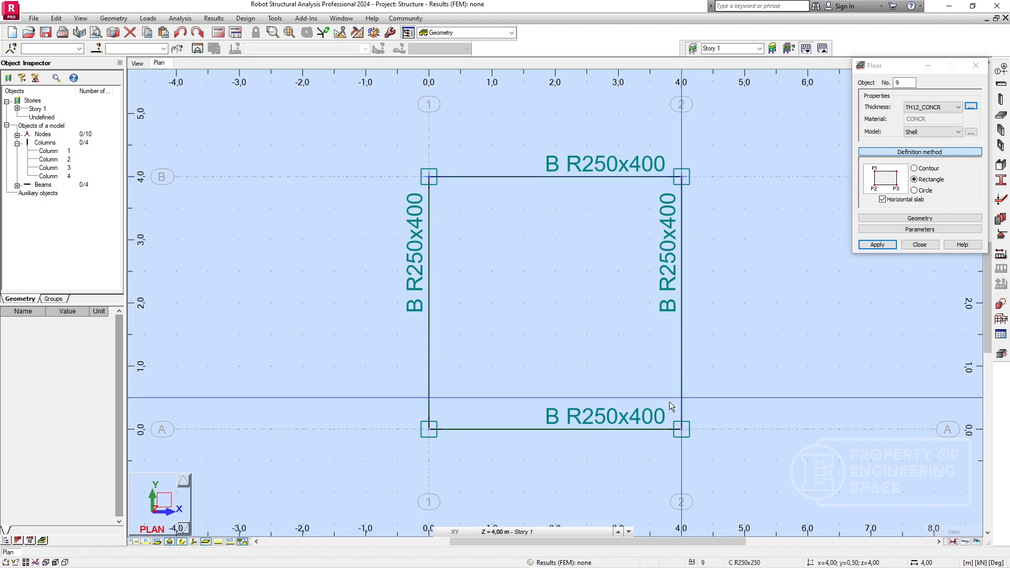
left_click(681, 430)
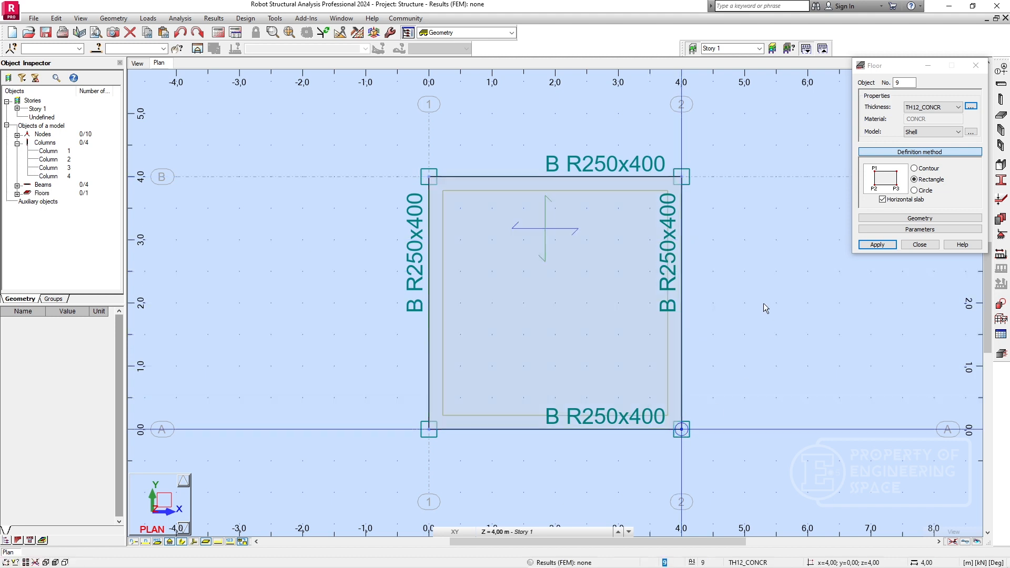
left_click(919, 245)
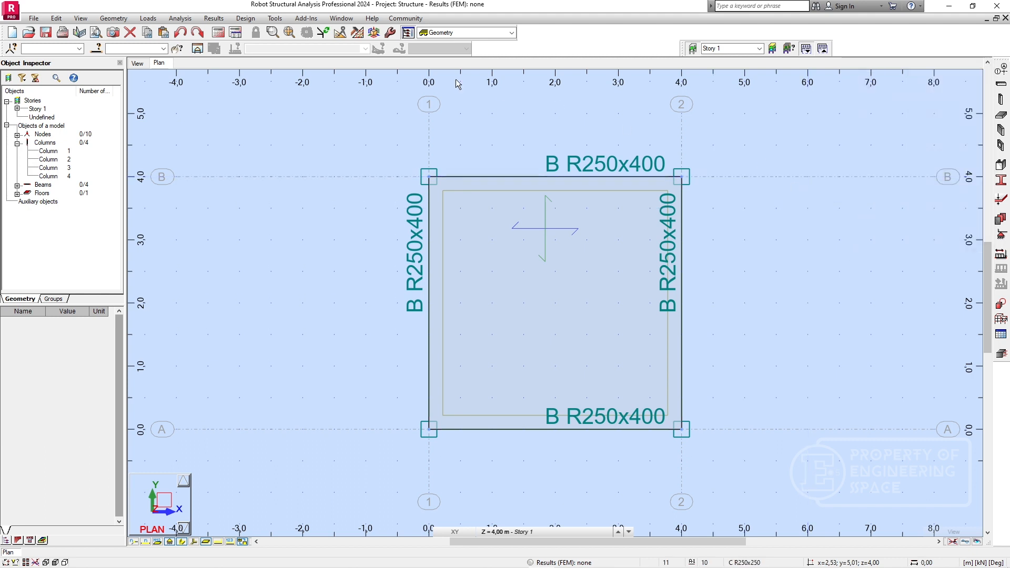
Check the frame and its column supports in 3D and from the front, and display the Base level plan at 0.00 m.
left_click(145, 64)
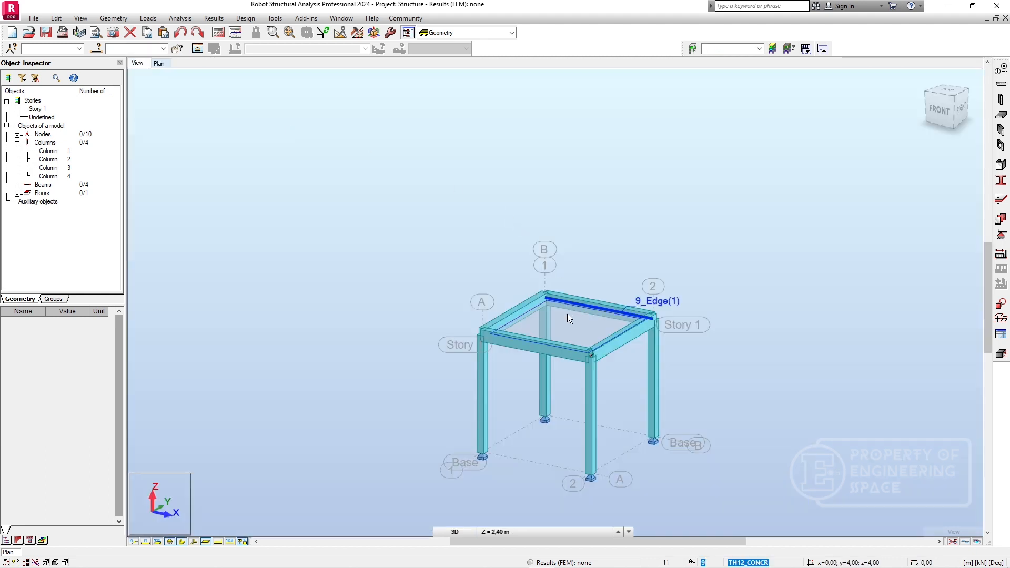
scroll(561, 336, "up", 2)
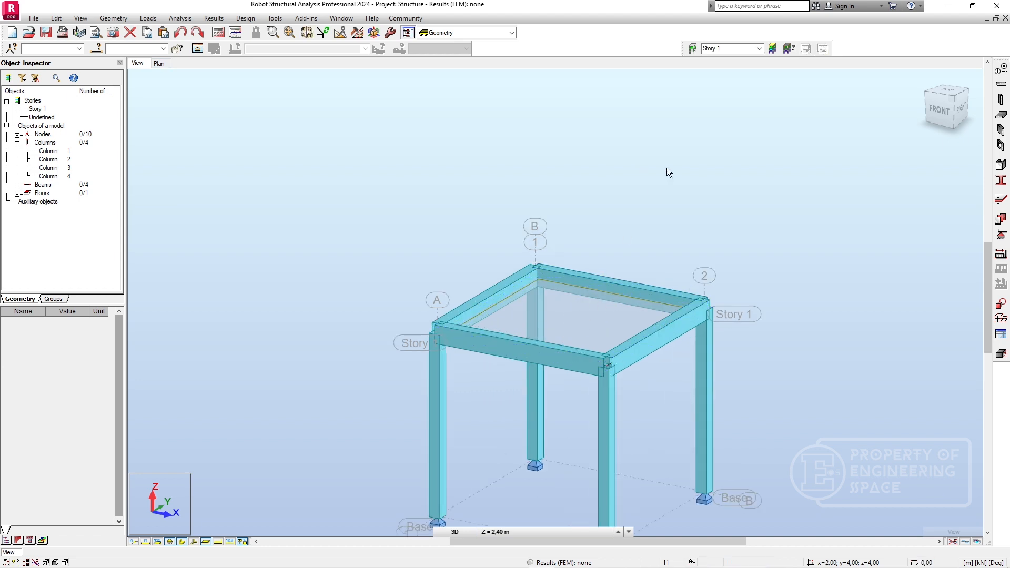
middle_click_drag(658, 161, 646, 93)
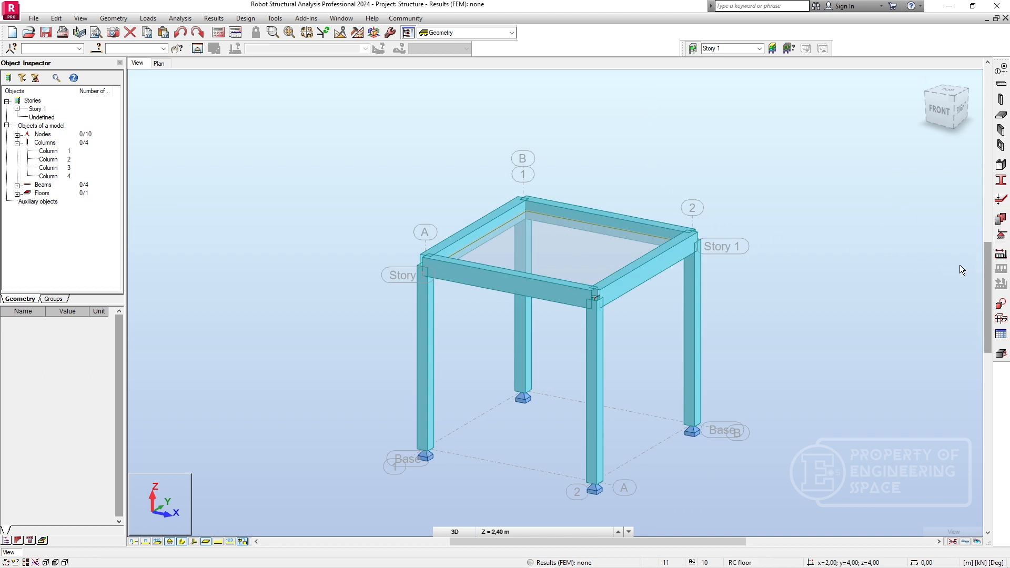
left_click(937, 113)
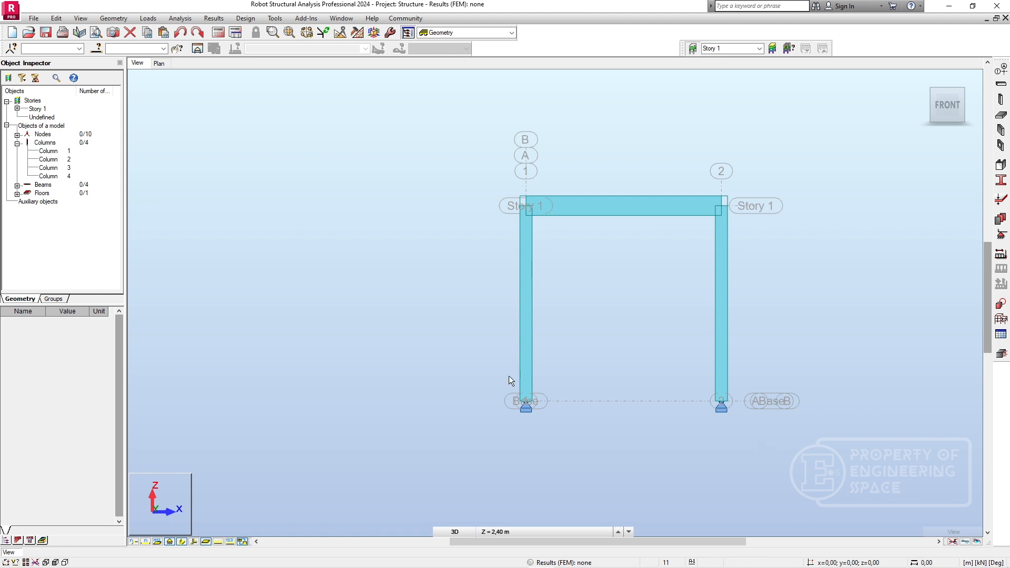
left_click(721, 404)
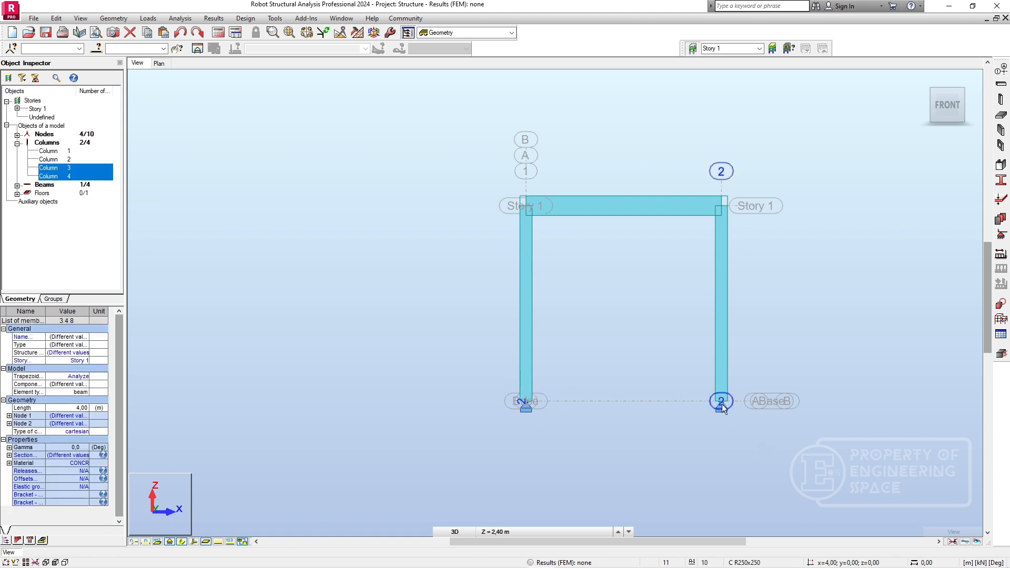
left_click(159, 63)
left_click(502, 532)
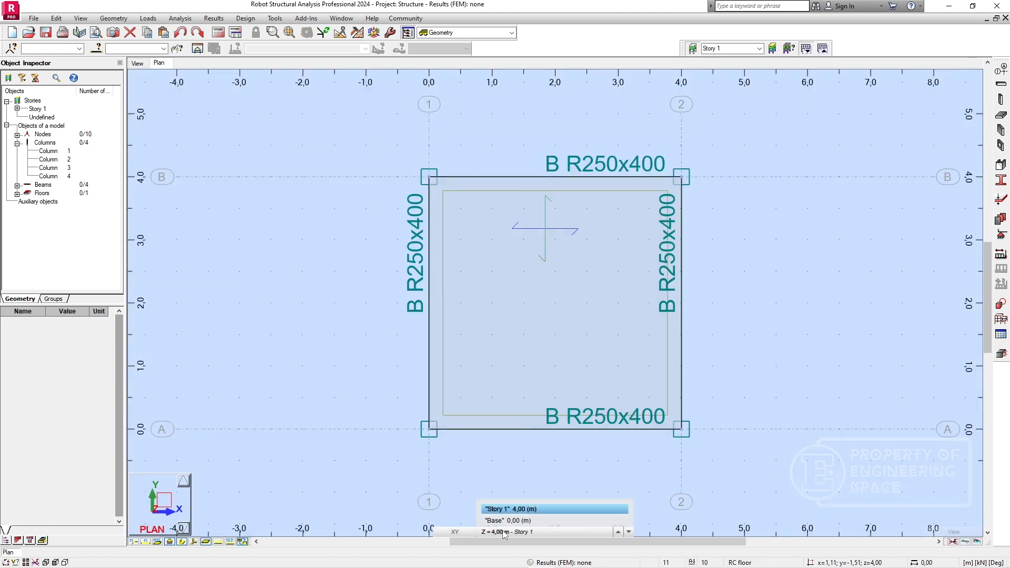
left_click(509, 520)
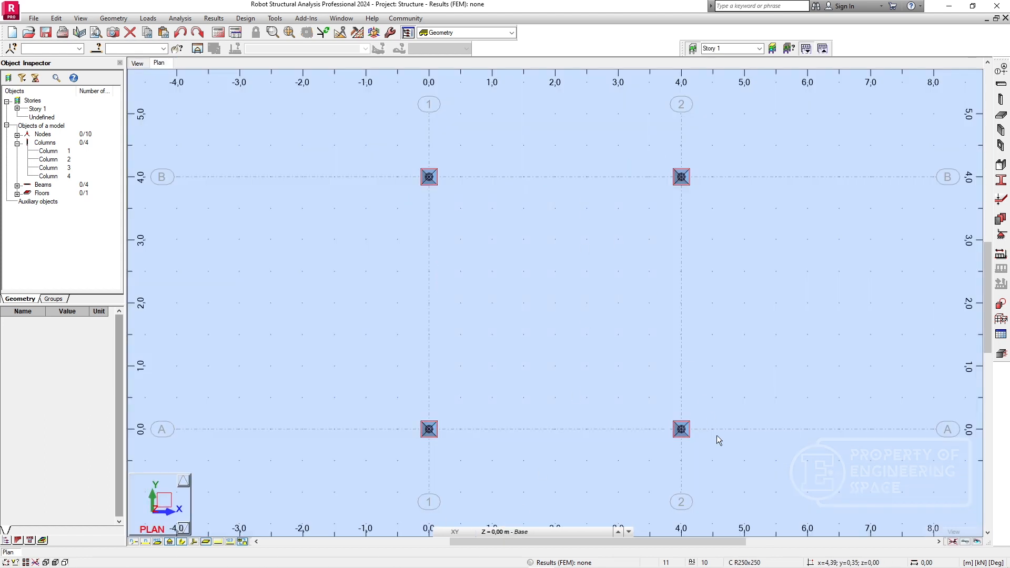
Assign the Fixed nodal support to the four column base nodes on the Base plan and close the support definition.
left_click_drag(746, 457, 327, 162)
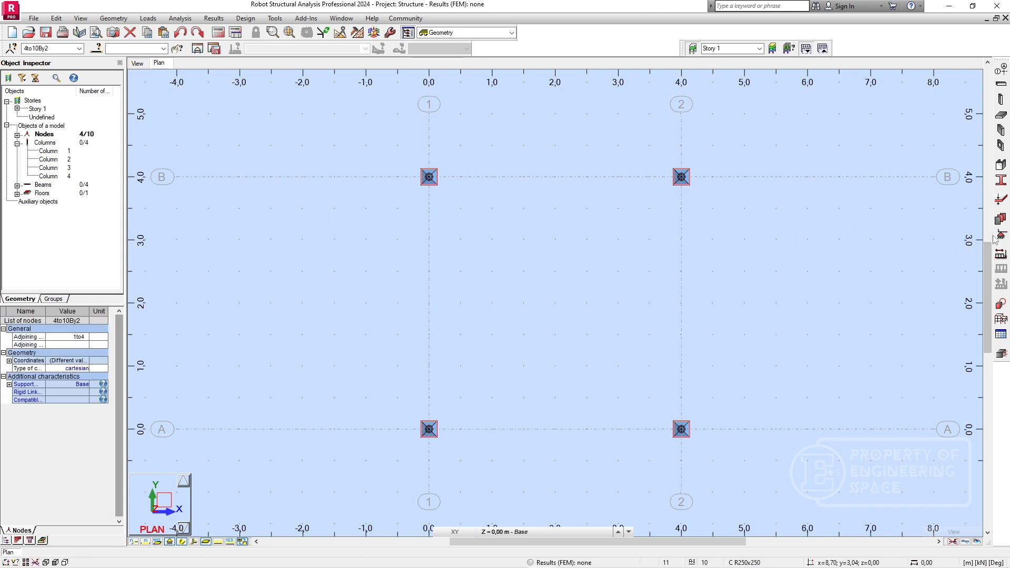
left_click(1000, 235)
left_click(421, 132)
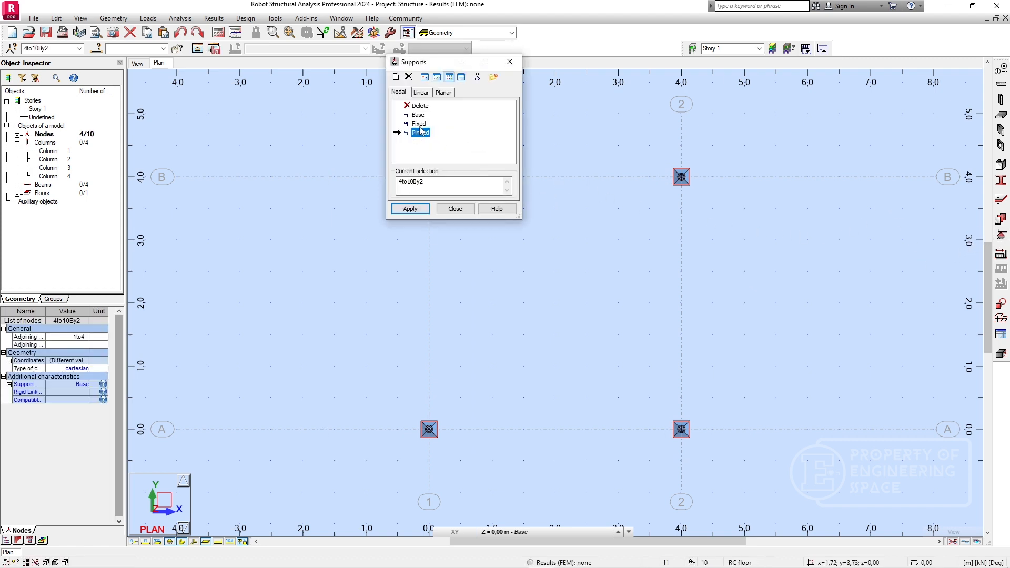
left_click(419, 124)
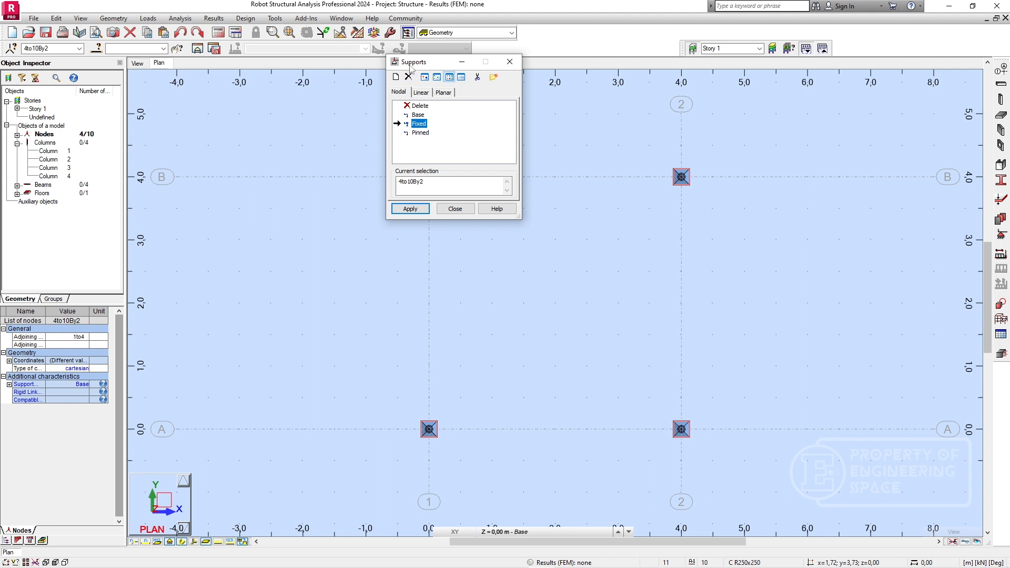
left_click_drag(411, 67, 646, 127)
left_click(429, 176)
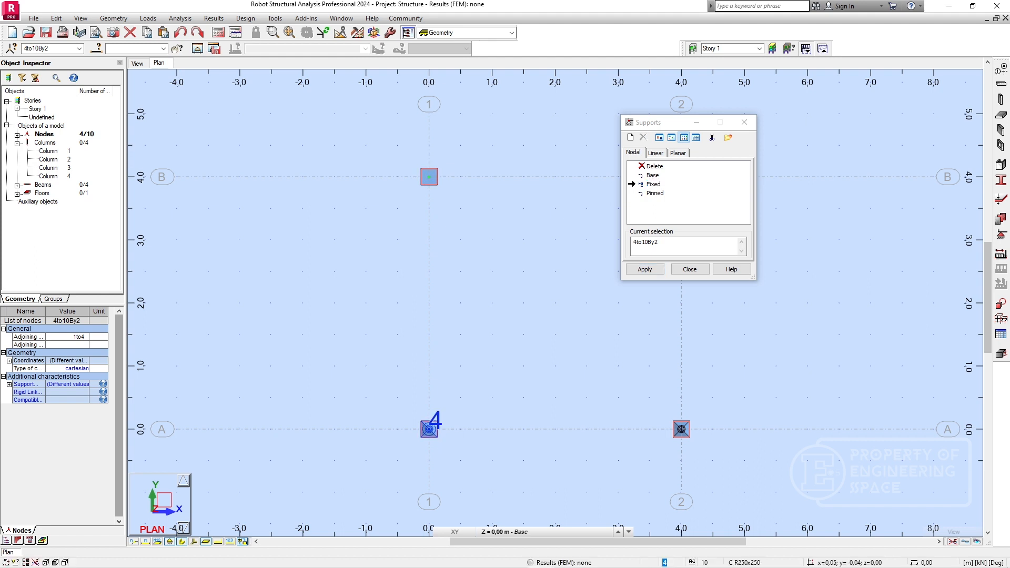
left_click(429, 429)
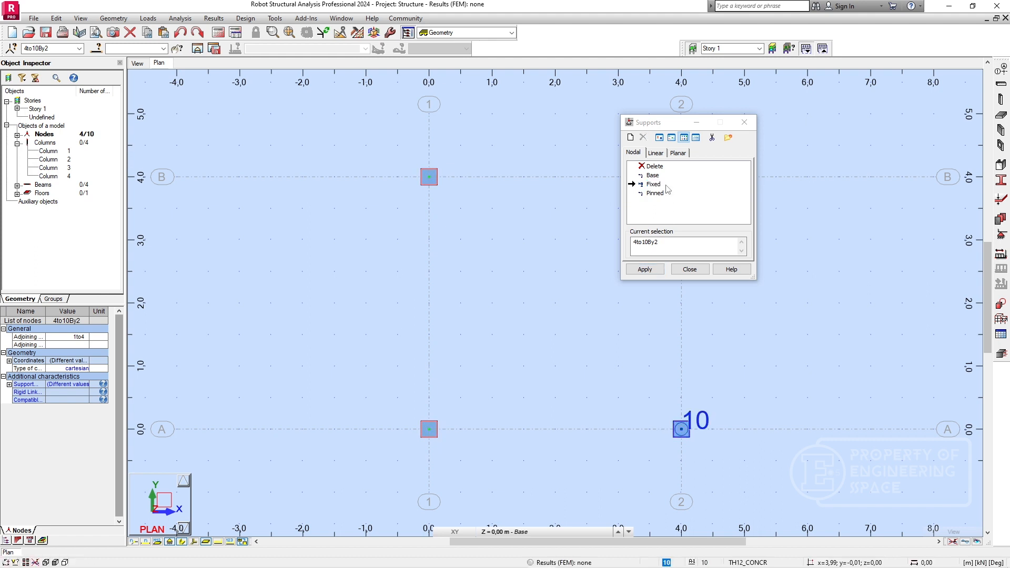
left_click_drag(648, 123, 737, 135)
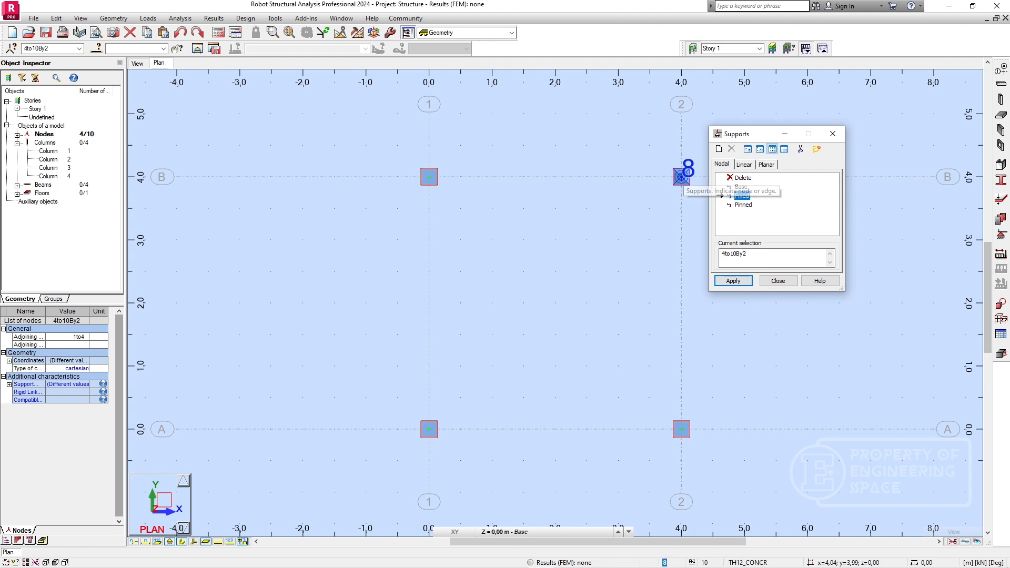
left_click(681, 177)
left_click(733, 280)
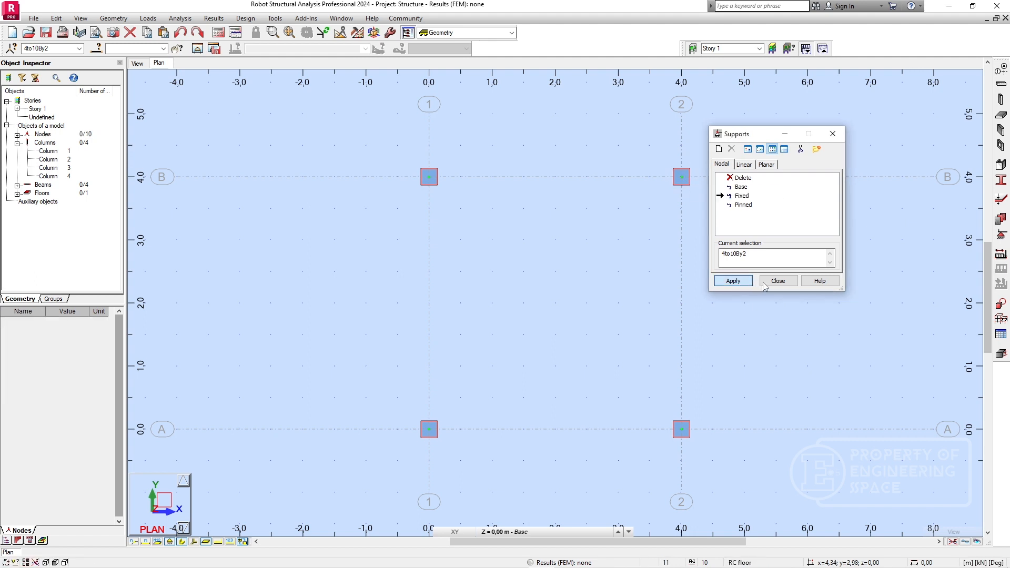
left_click(763, 283)
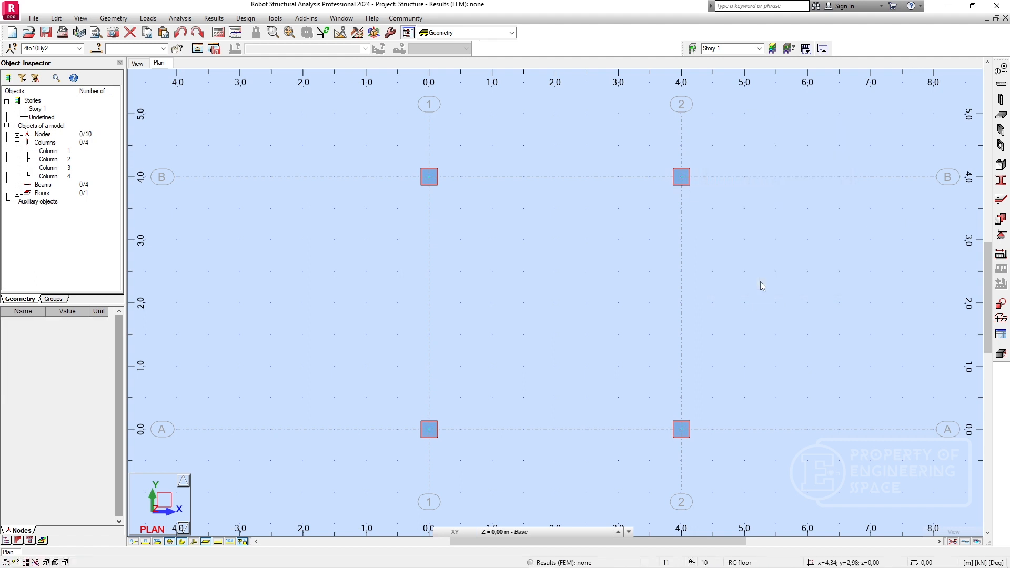
Show the frame in 3D, define a structural dead load case DL1 and a Category A live load case LL1, and close the load types.
left_click(137, 63)
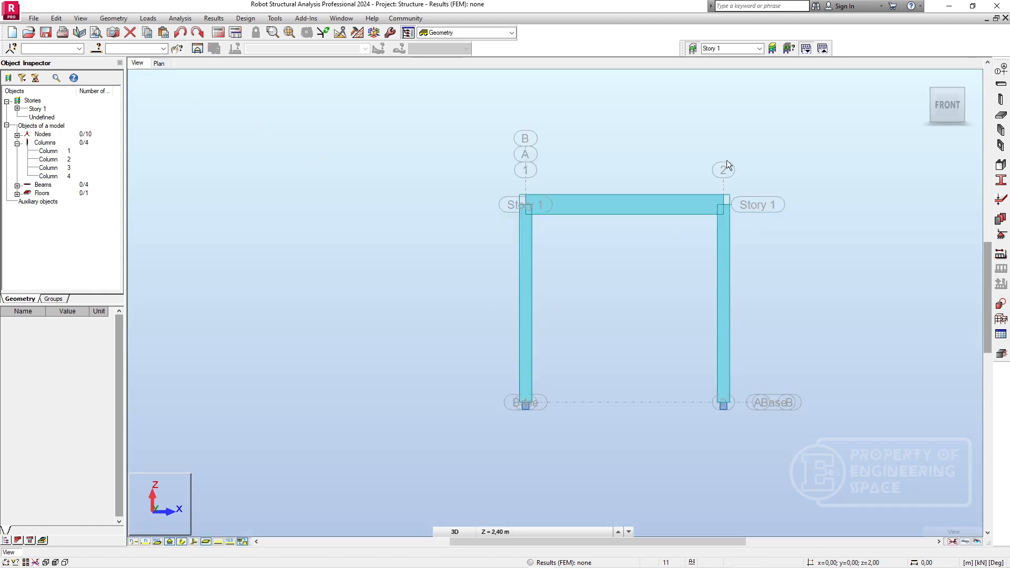
left_click(918, 75)
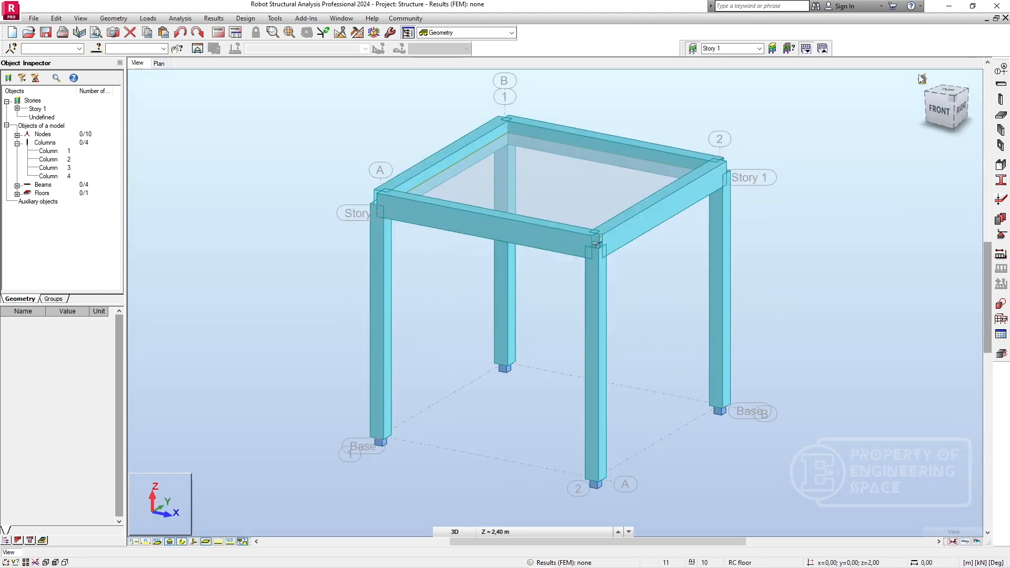
left_click(1000, 256)
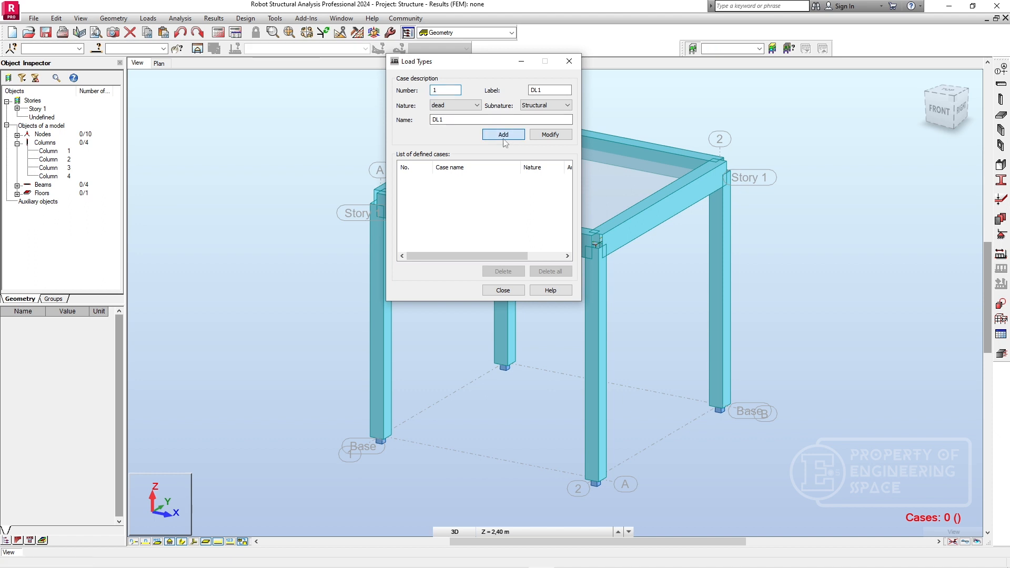
left_click(506, 135)
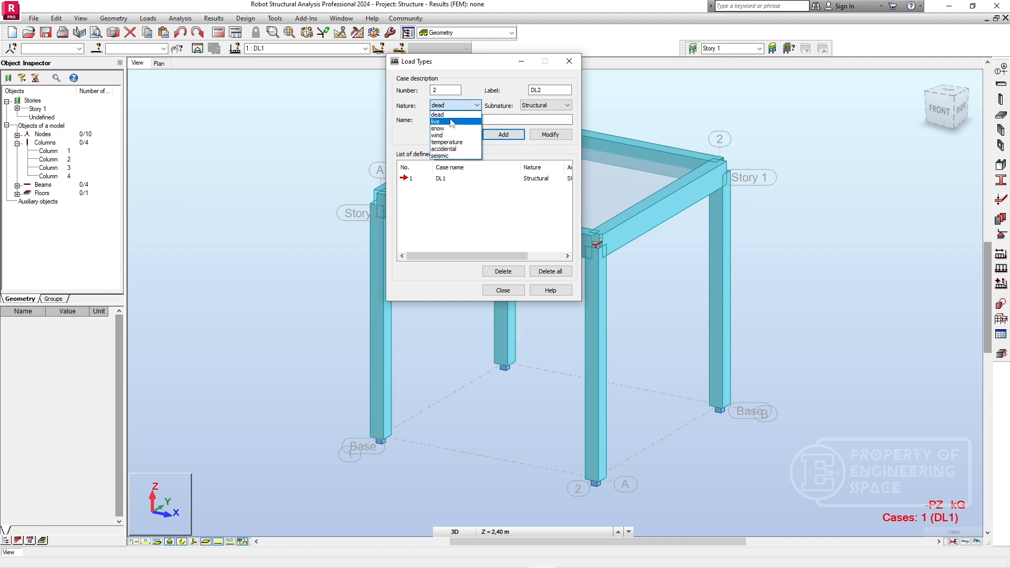
left_click(436, 122)
left_click(501, 135)
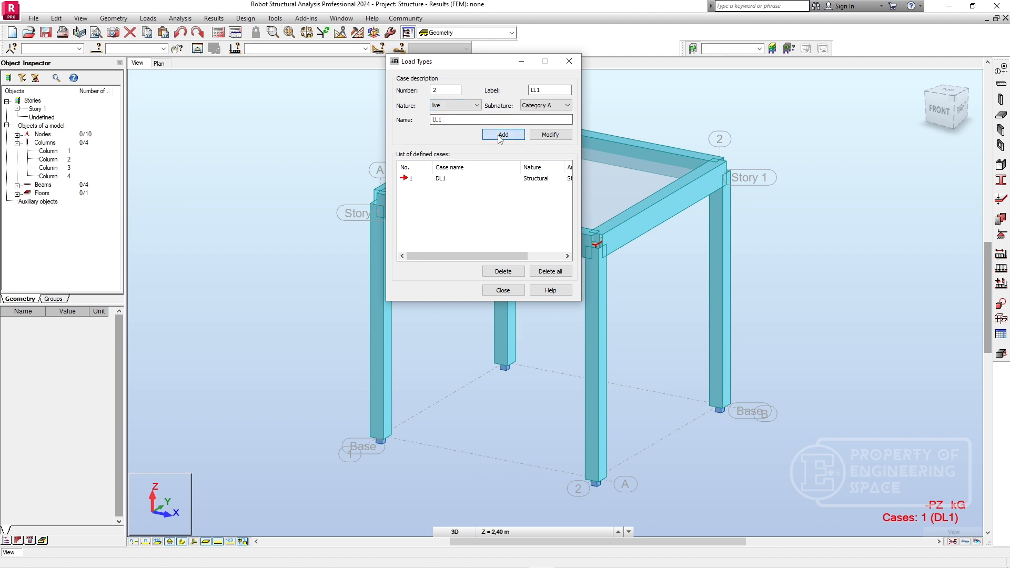
left_click(503, 290)
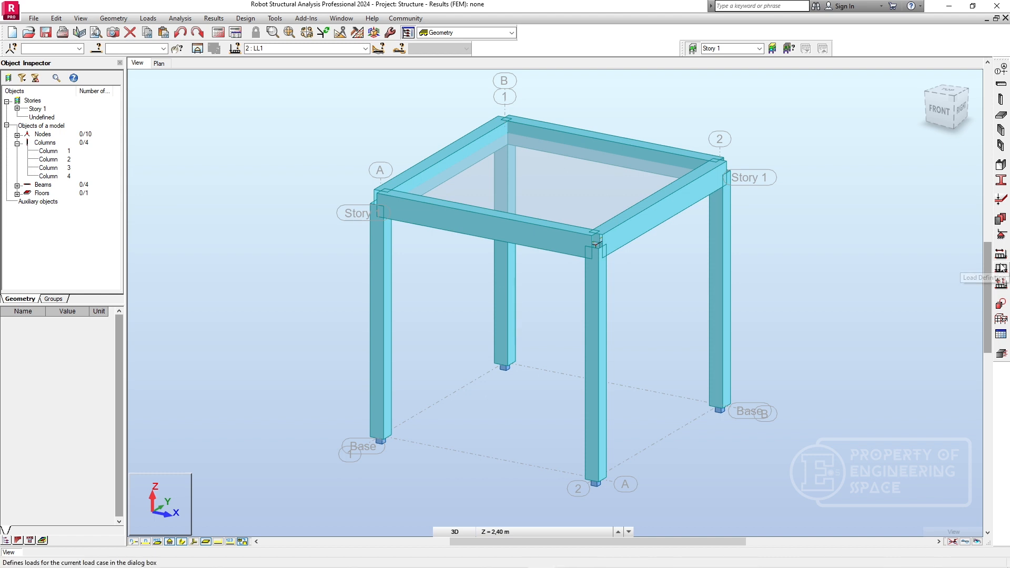
Define a uniform planar surface load of -4 kPa in the global Z direction for load case LL1.
left_click(1001, 268)
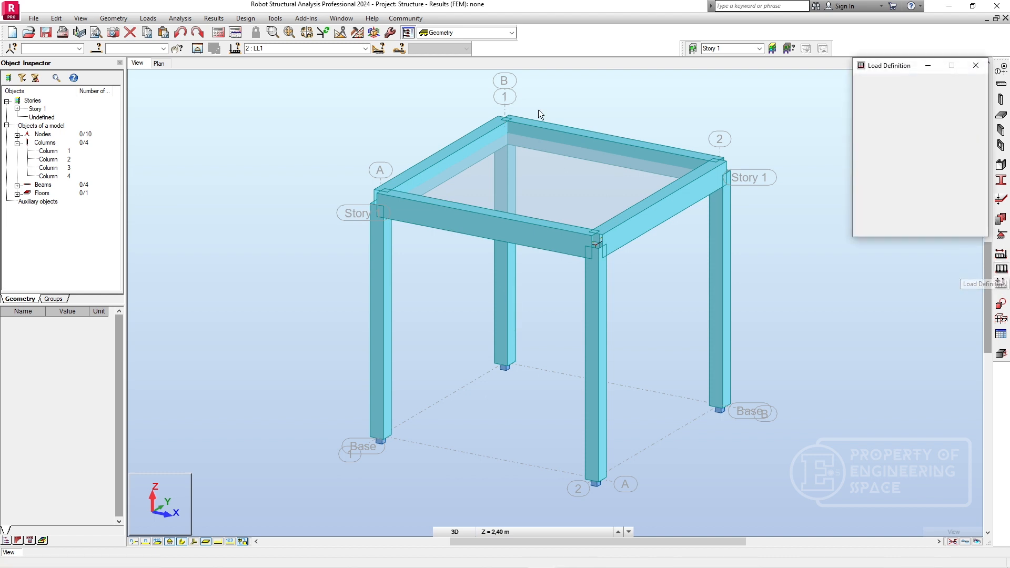
left_click(968, 116)
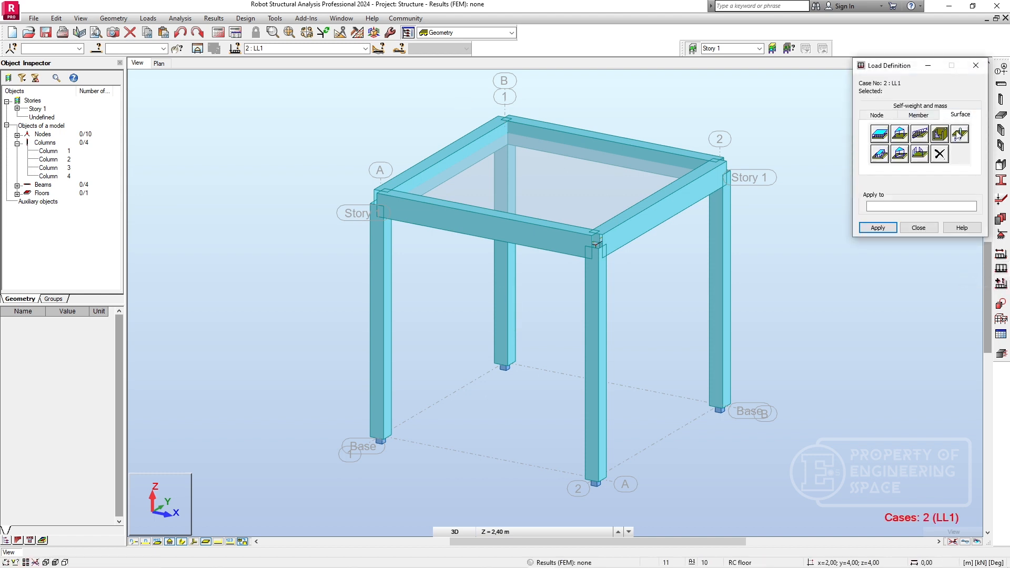
left_click(880, 134)
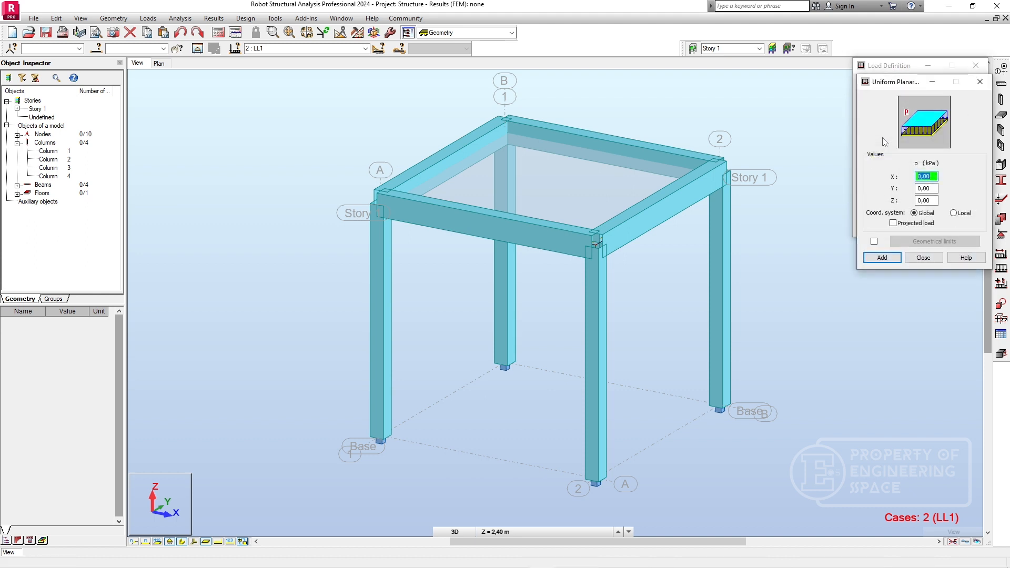
double_click(932, 203)
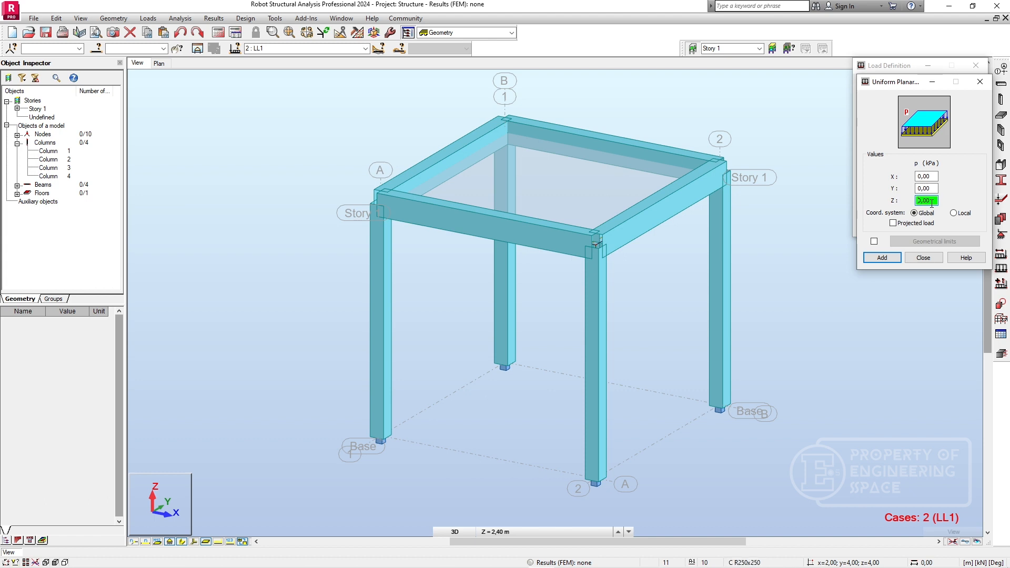
key("BackSpace")
type("-4k")
left_click(881, 257)
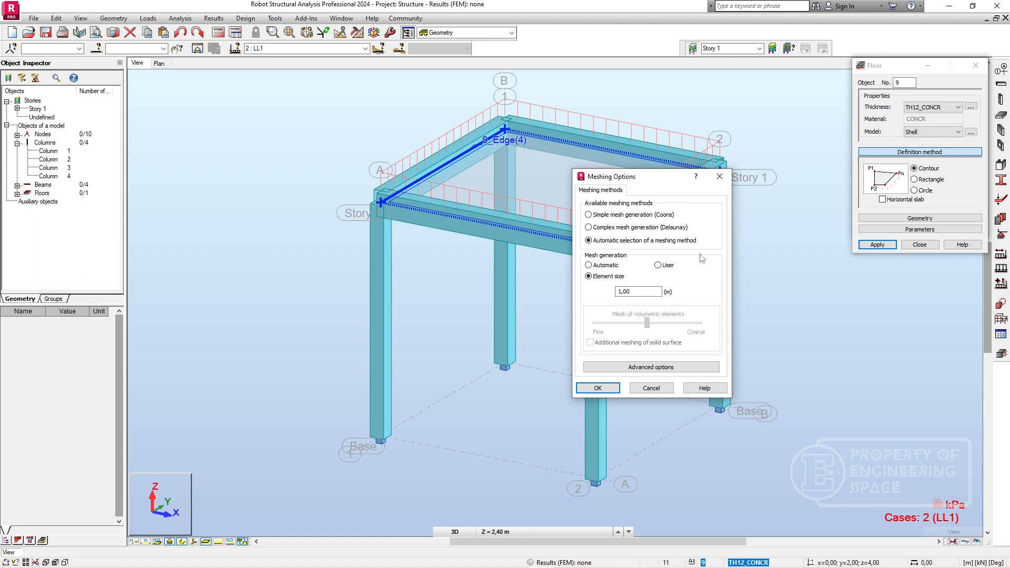
Accept automatic meshing method selection with a 1.00 m element size for the floor, and close the open floor and load definitions.
left_click(597, 388)
left_click(605, 385)
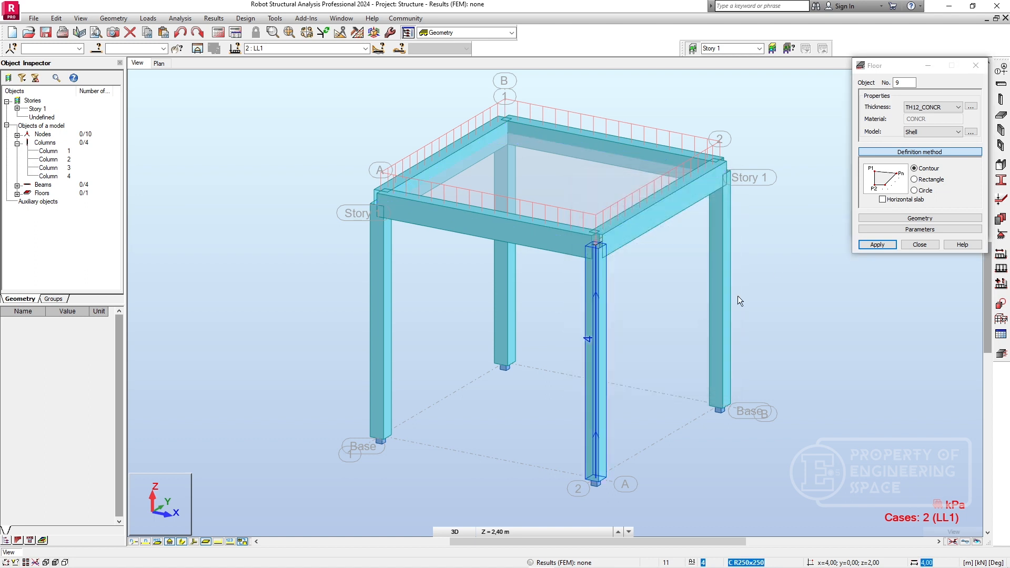
left_click(867, 245)
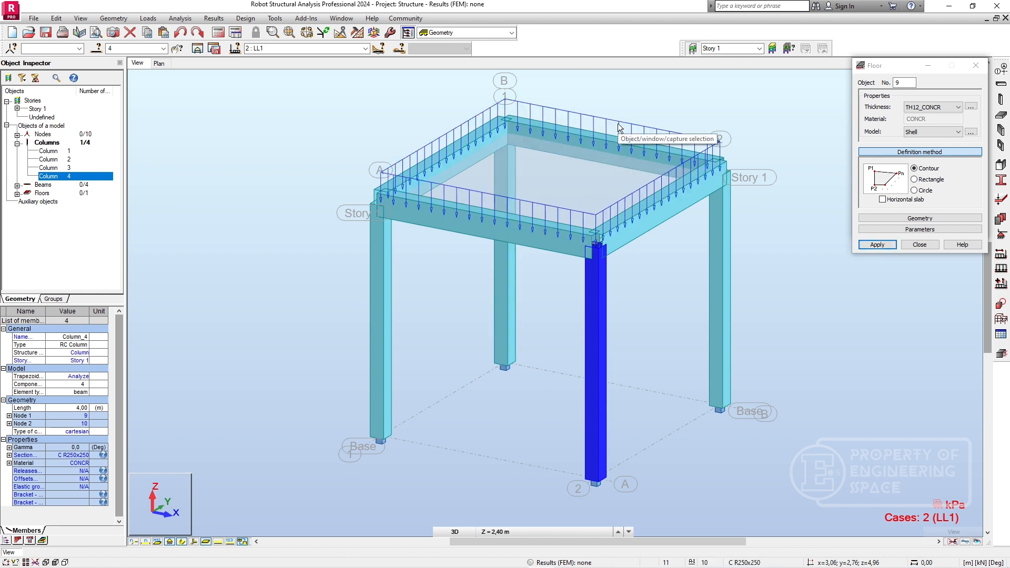
left_click(921, 245)
left_click(919, 228)
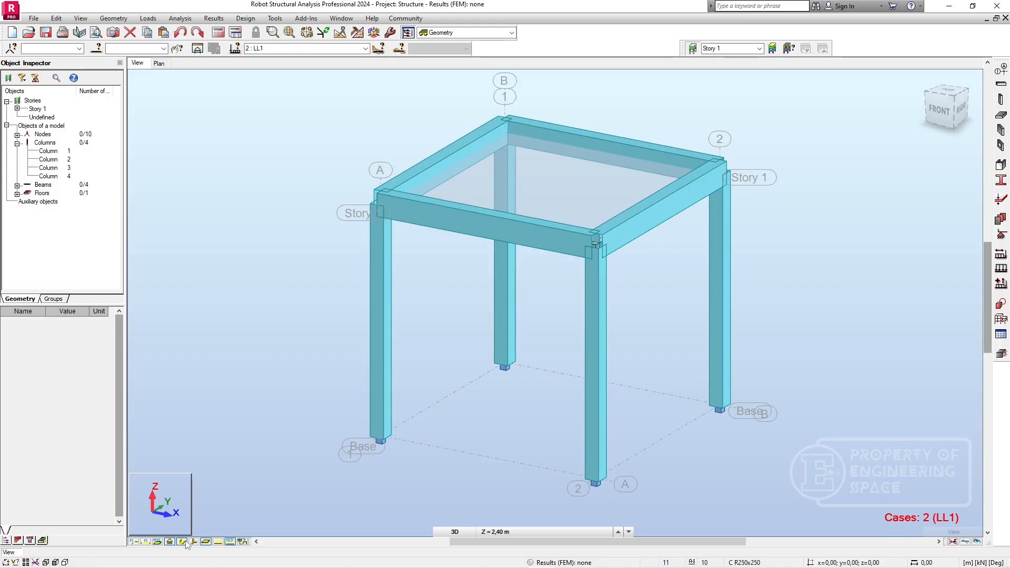
Review the load cases and load table in the Loads layout, and return to the Geometry layout.
left_click(511, 33)
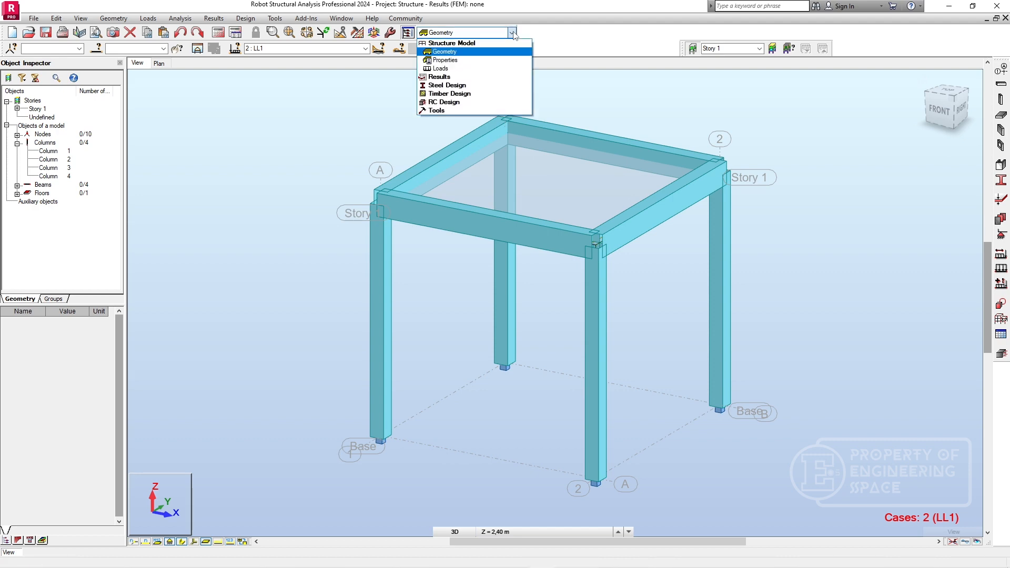
left_click(439, 77)
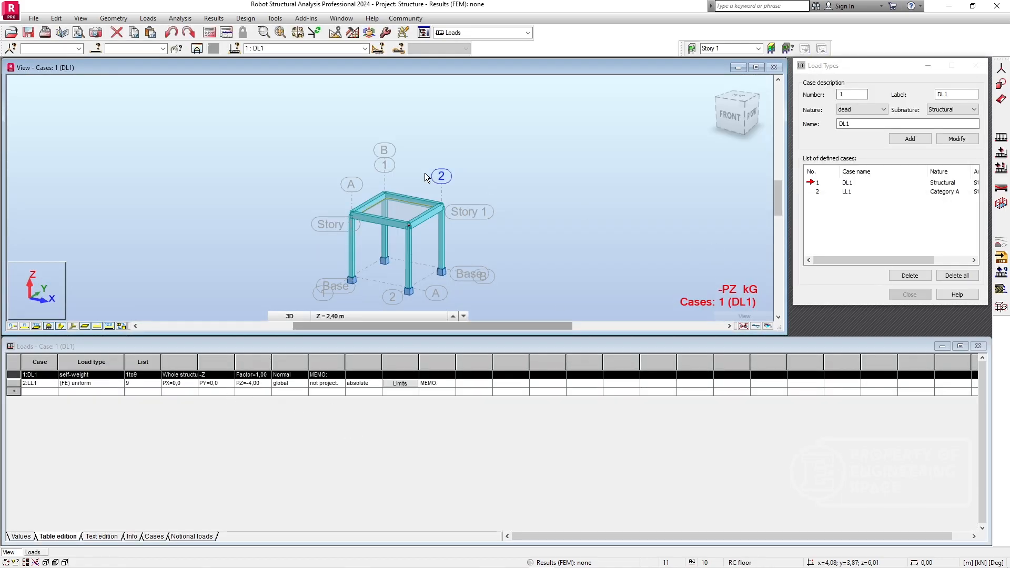
left_click(527, 33)
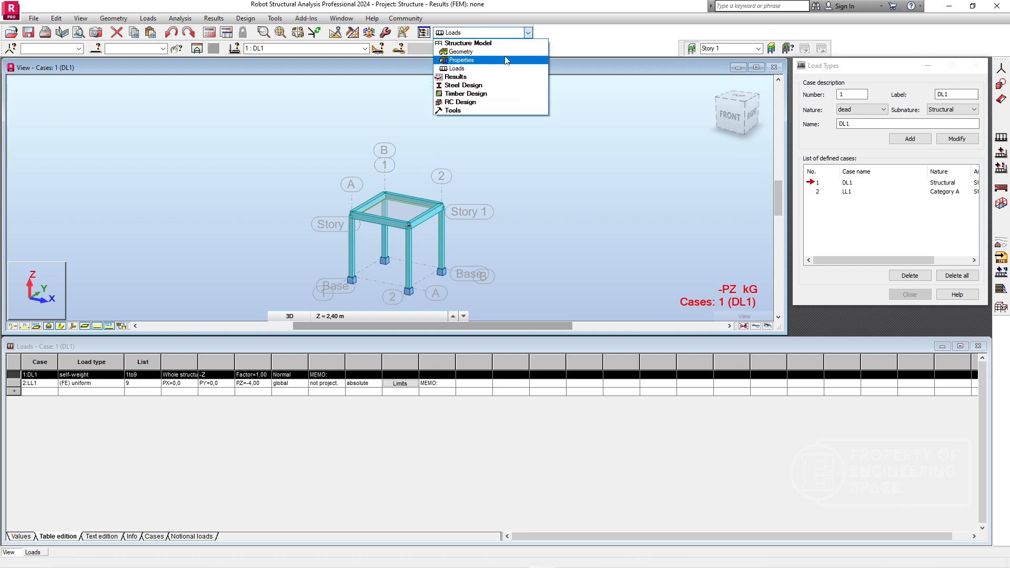
left_click(494, 53)
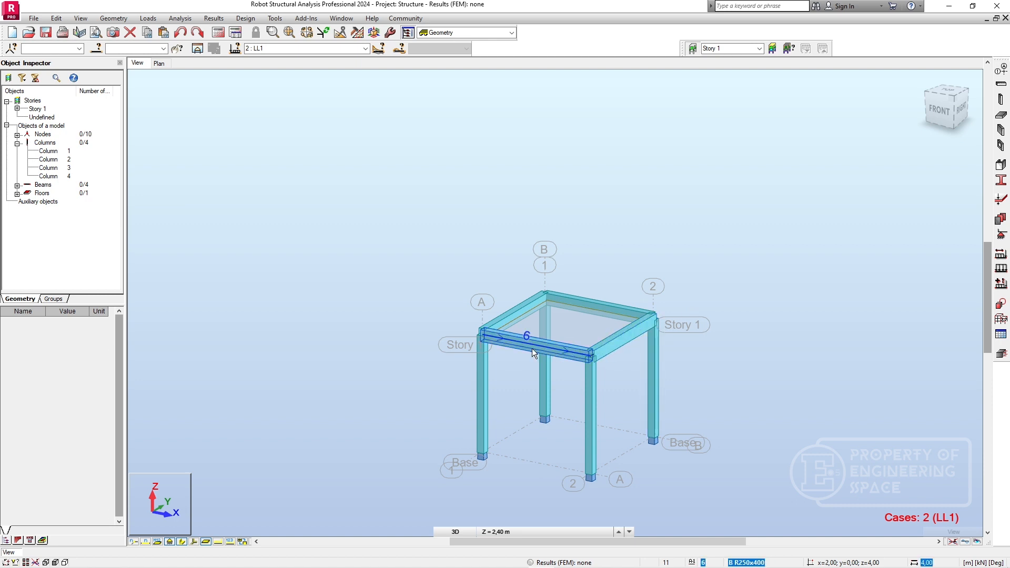
Send the whole frame to provided RC reinforcement design with simple cases DL1 and LL1 for columns and beams, continuing despite isolated nodes.
scroll(532, 349, "up", 2)
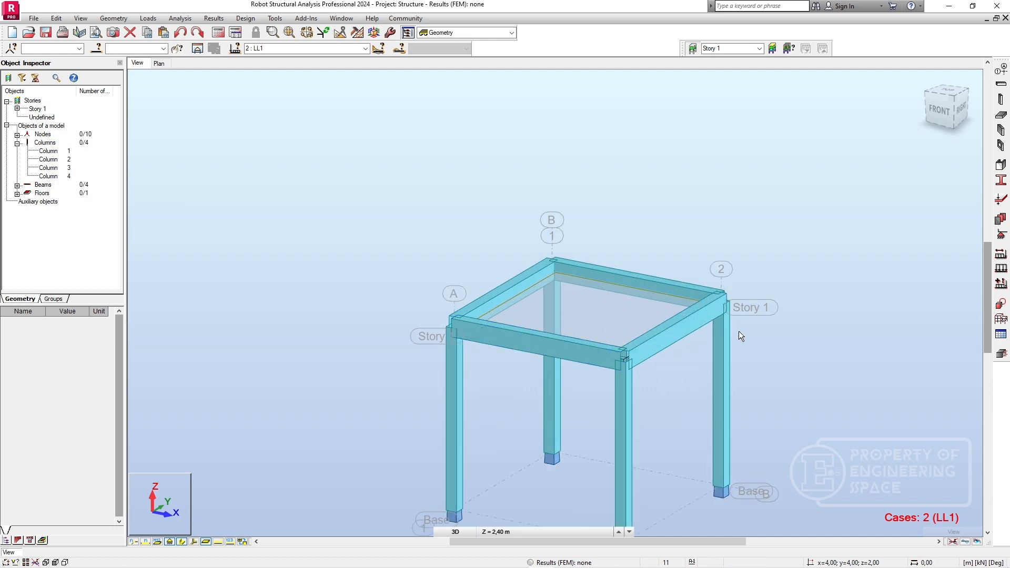
scroll(739, 330, "down", 1)
left_click_drag(720, 452, 473, 276)
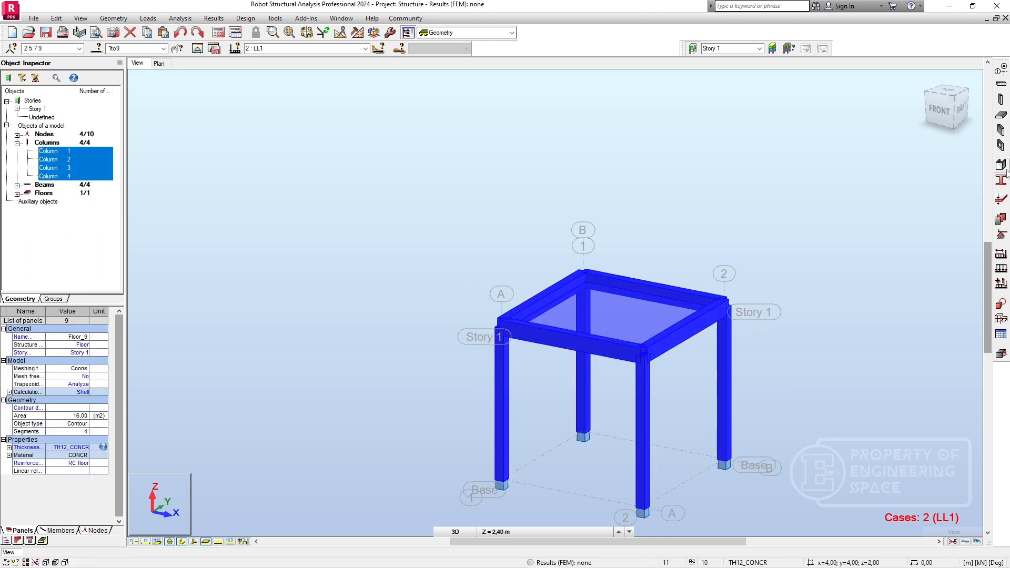
left_click(1001, 354)
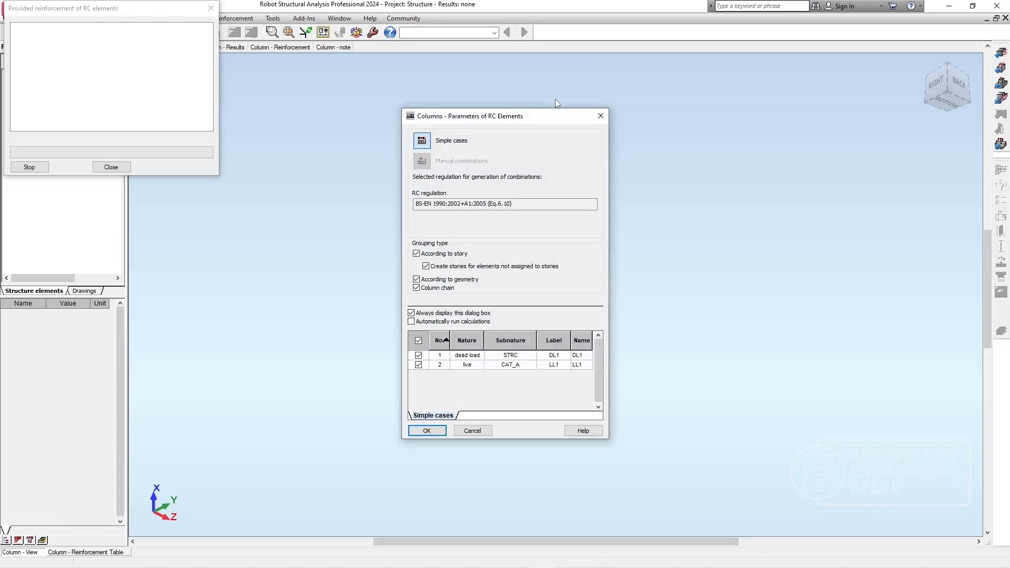
left_click(429, 431)
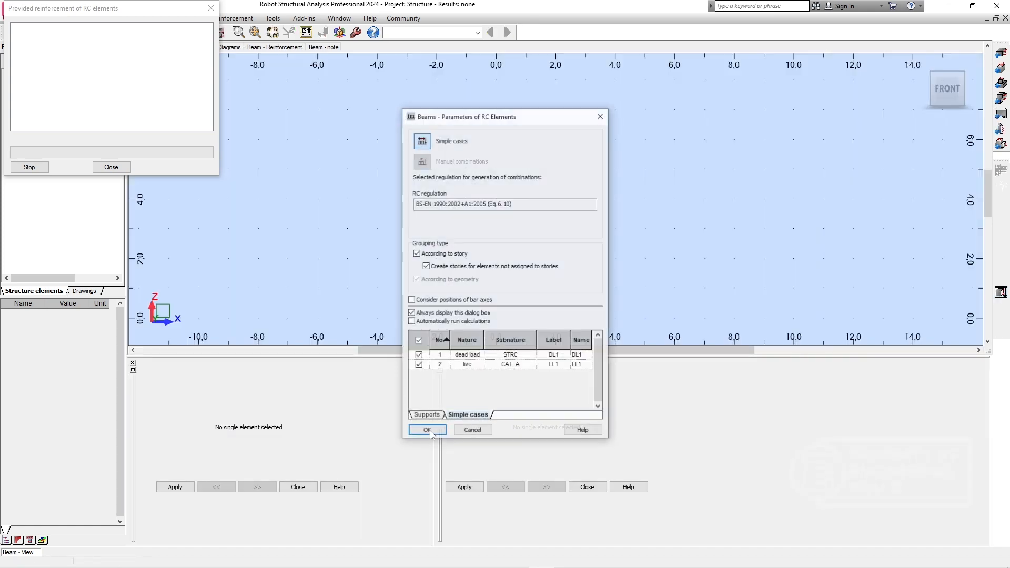
left_click(427, 430)
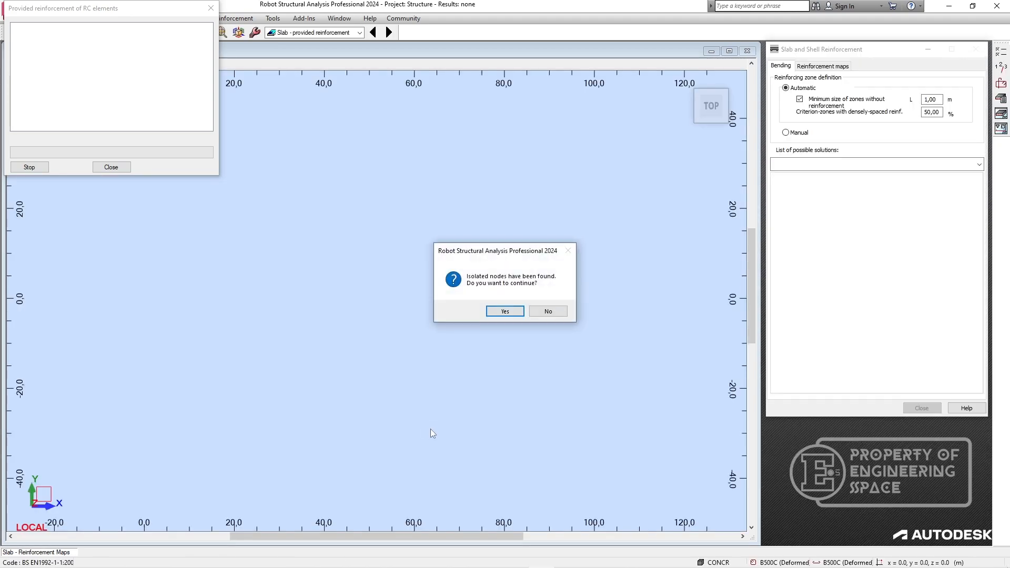
left_click(505, 311)
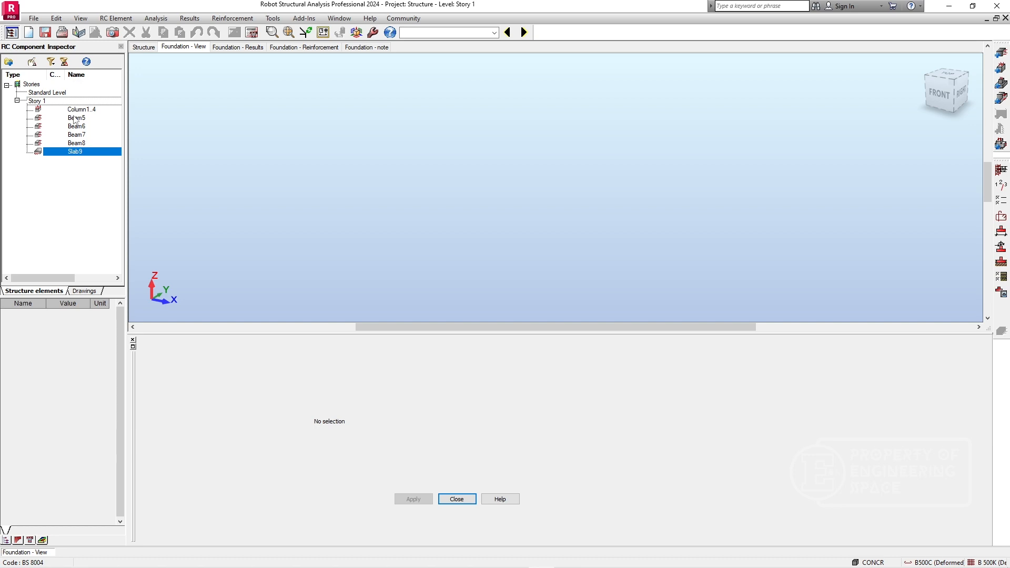
Open Beam5 of Story 1 and calculate its reinforcement without generating drawings or keeping existing reinforcement.
double_click(76, 118)
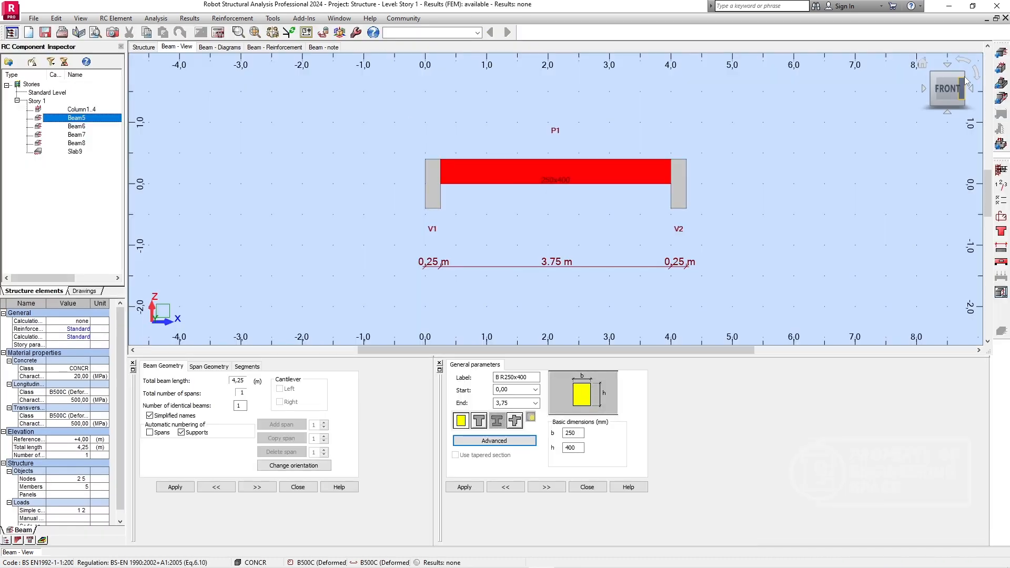
left_click(963, 75)
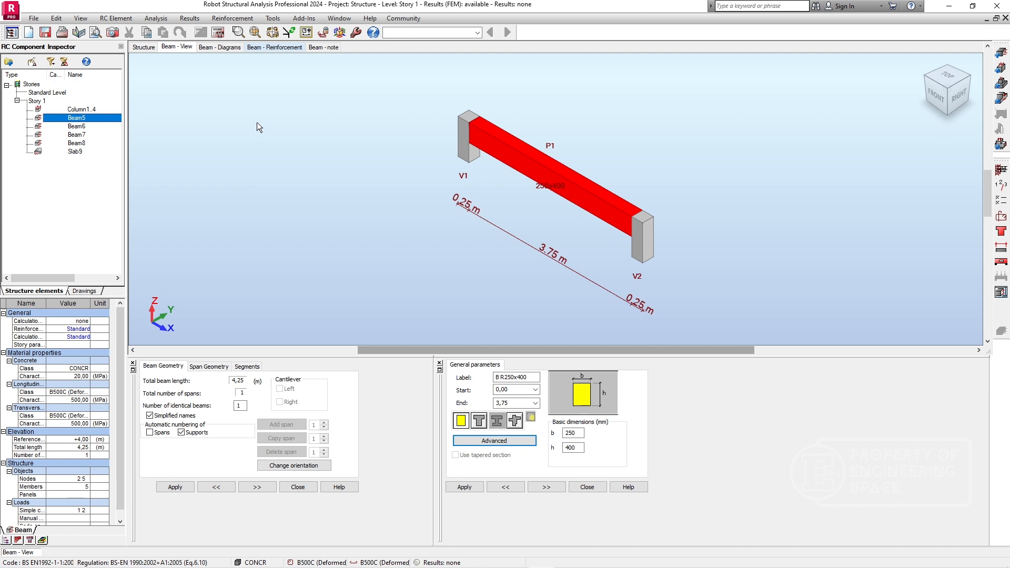
left_click(218, 32)
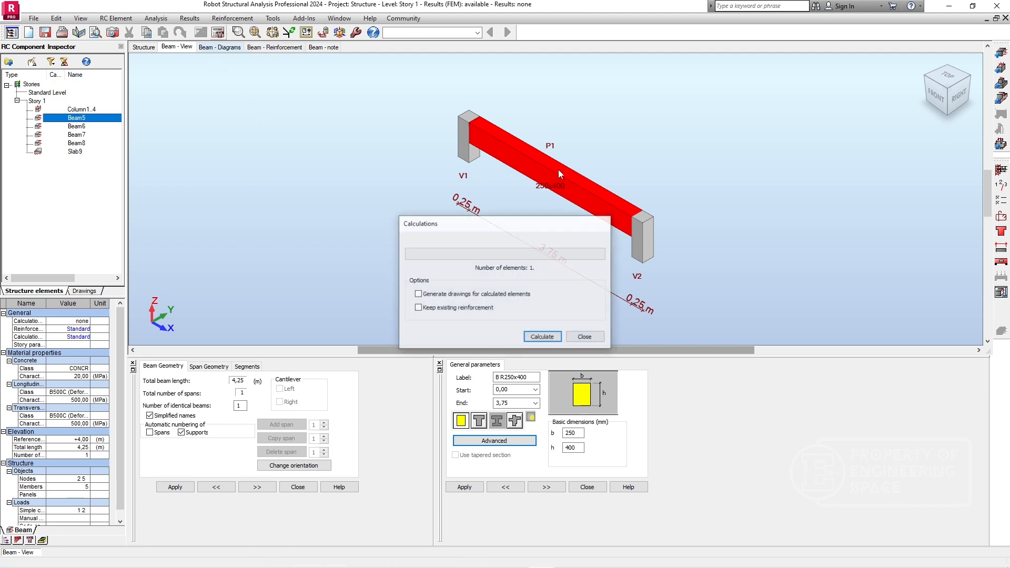
left_click(541, 336)
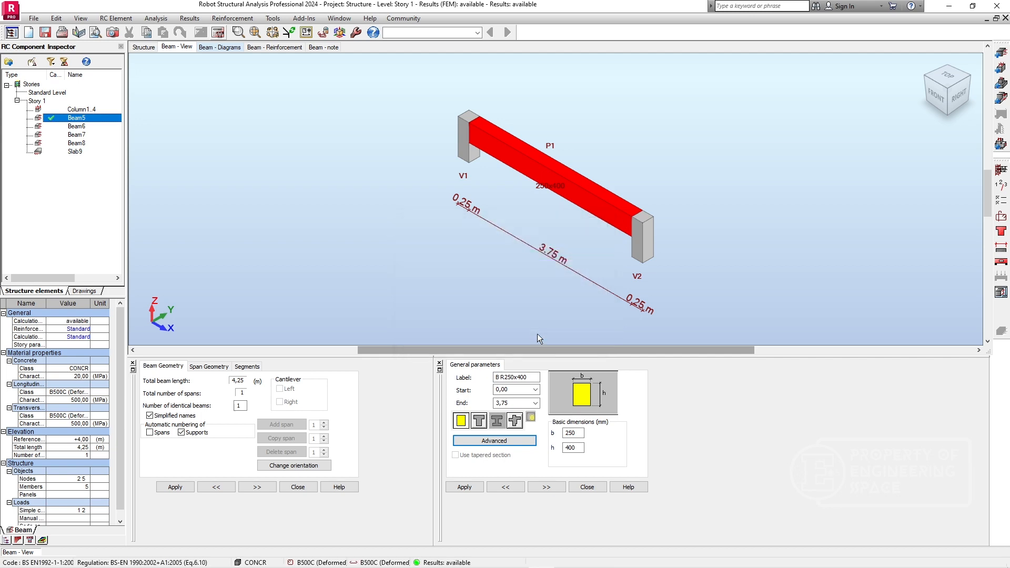
Review Beam5's ULS bending moment and shear force diagrams along with the results table.
left_click(217, 47)
mouse_move(390, 219)
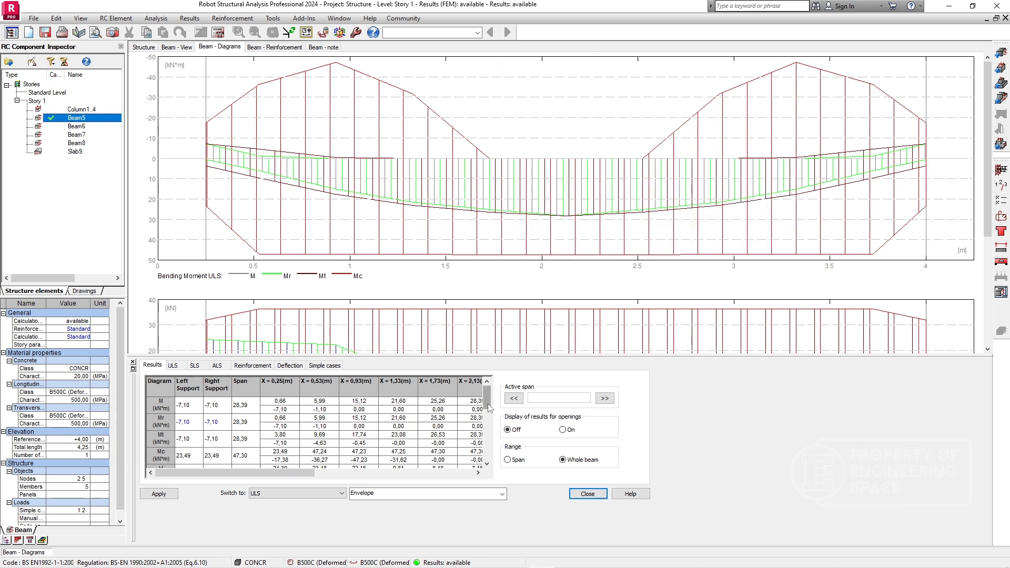
left_click_drag(487, 403, 487, 463)
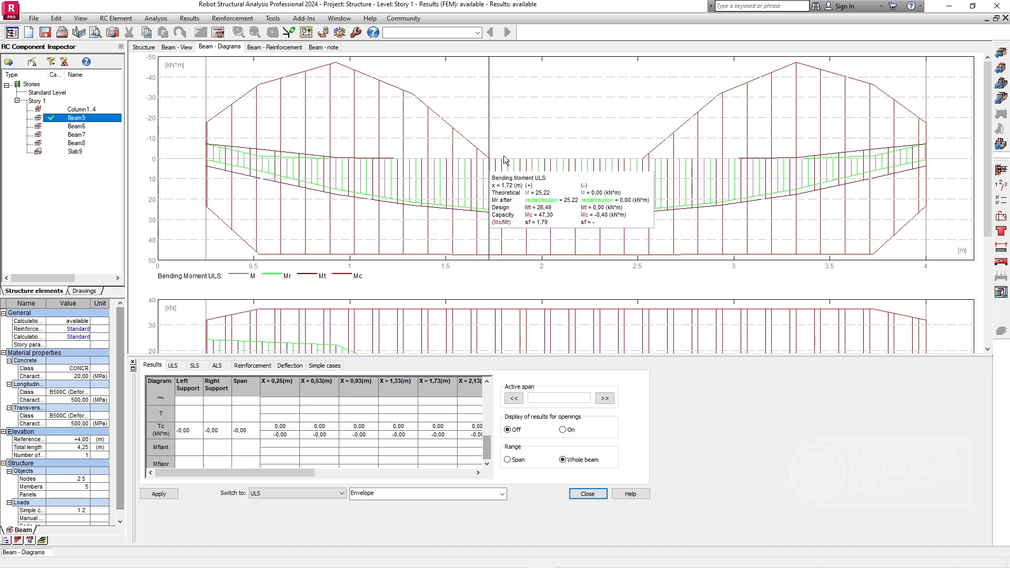
left_click_drag(987, 131, 987, 247)
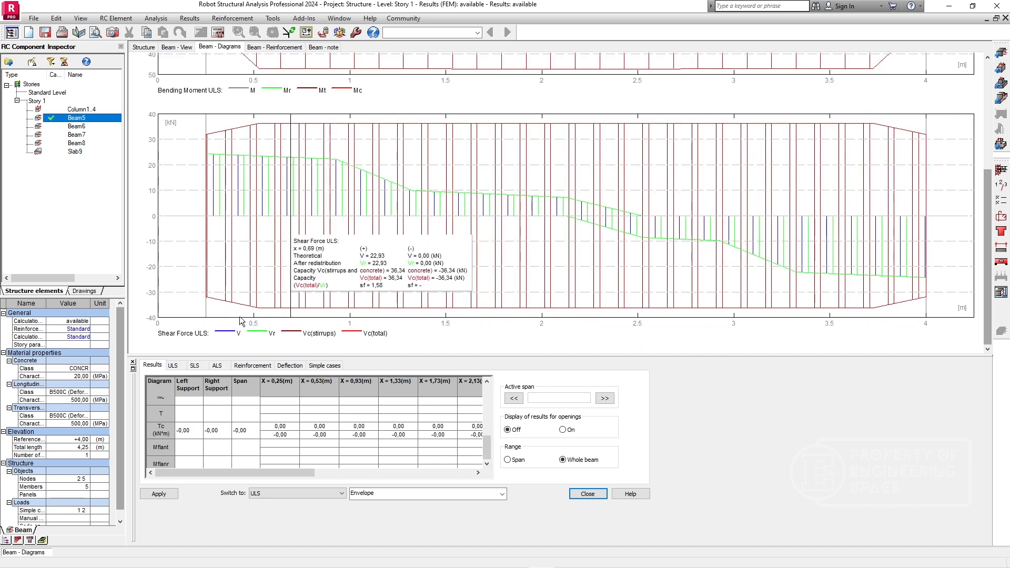
left_click(171, 367)
Examine Beam5's reinforcement in a 3D view, highlighting the main-top and main-bottom bars.
left_click(274, 47)
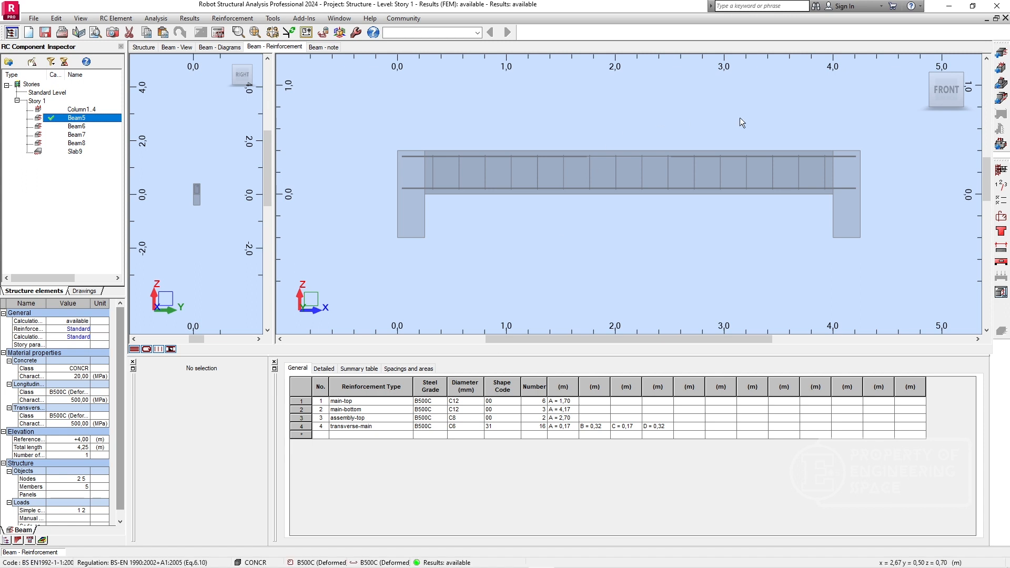
left_click(960, 79)
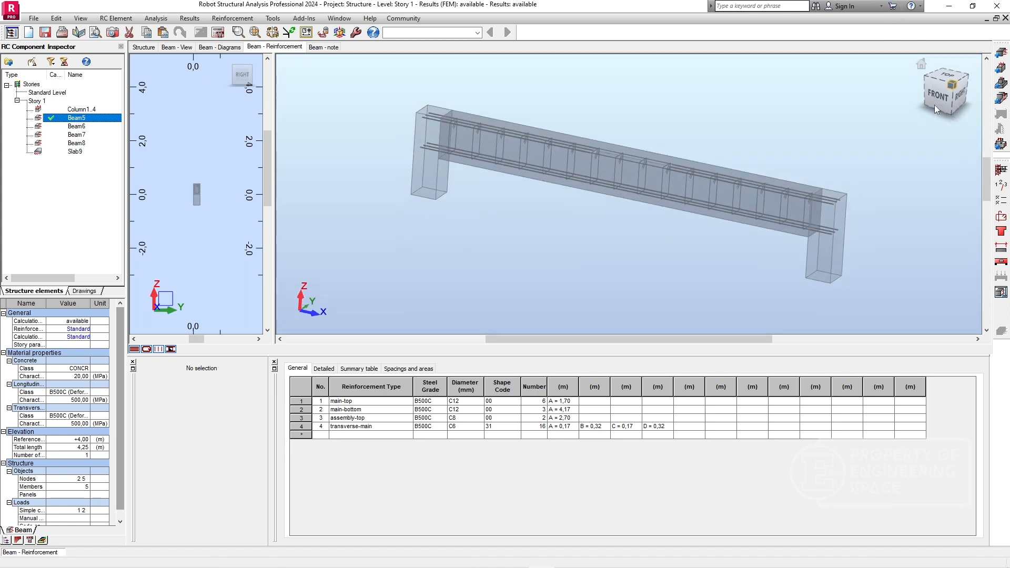
scroll(724, 216, "up", 5)
scroll(722, 213, "up", 2)
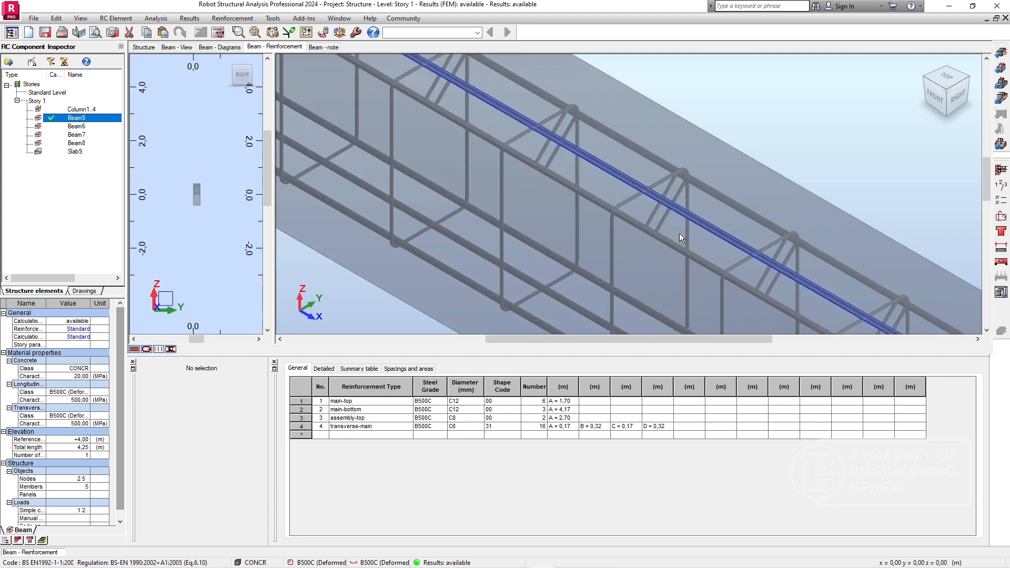
left_click(701, 229)
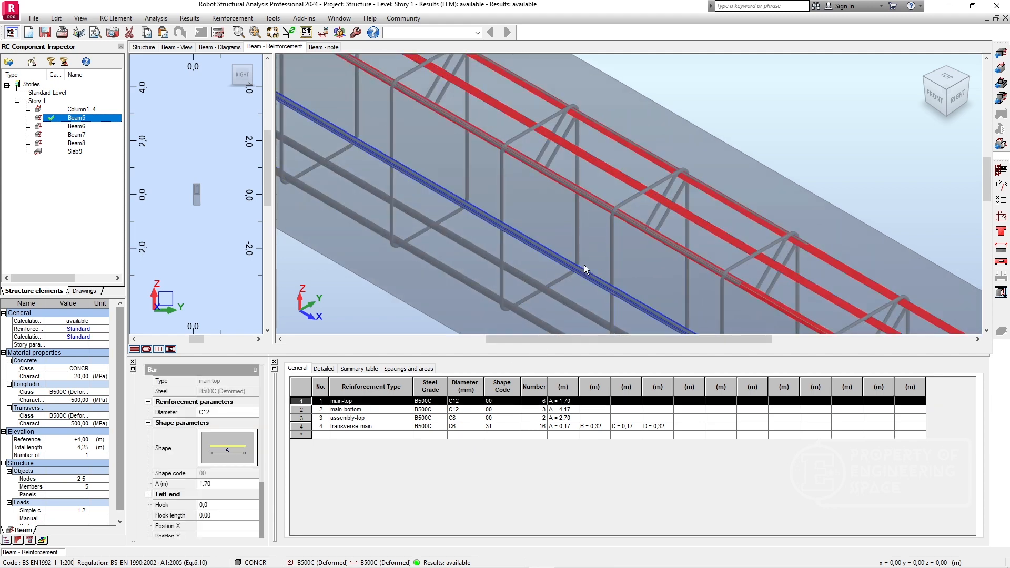
left_click(556, 296)
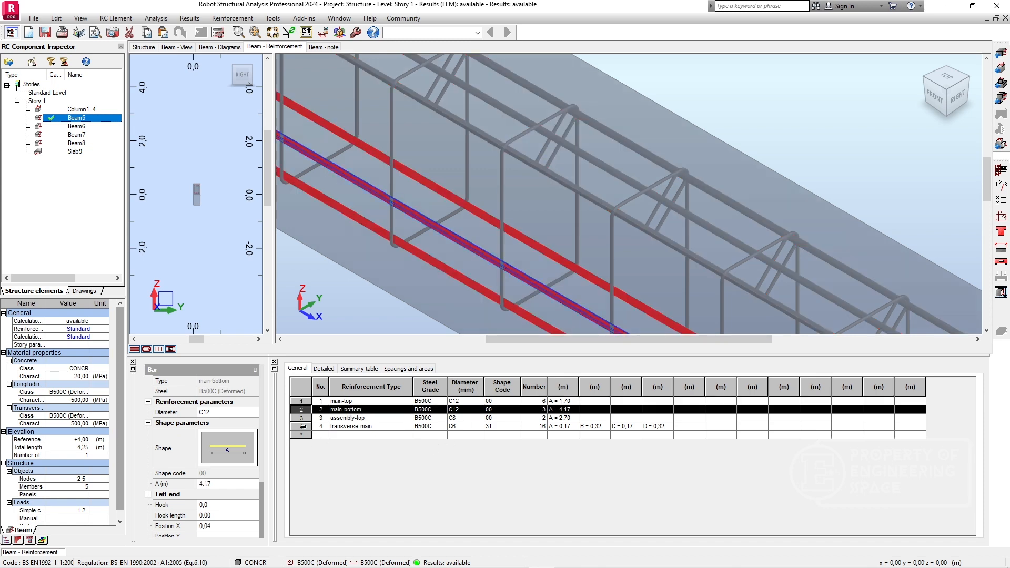
Inspect Beam5's transverse-main stirrups and assembly-top bars, checking the assembly-top bars in the front view.
left_click(302, 426)
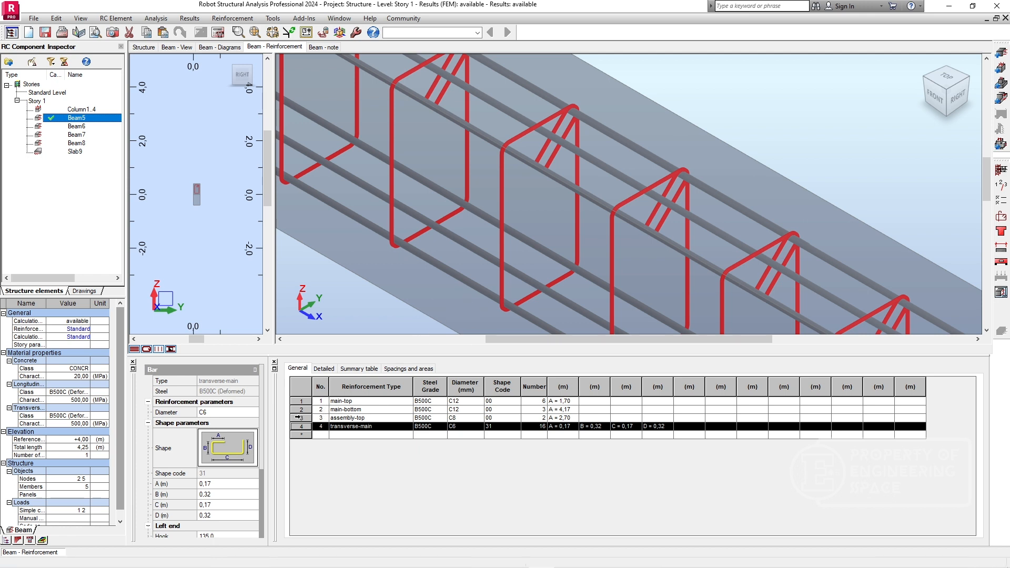
left_click(299, 418)
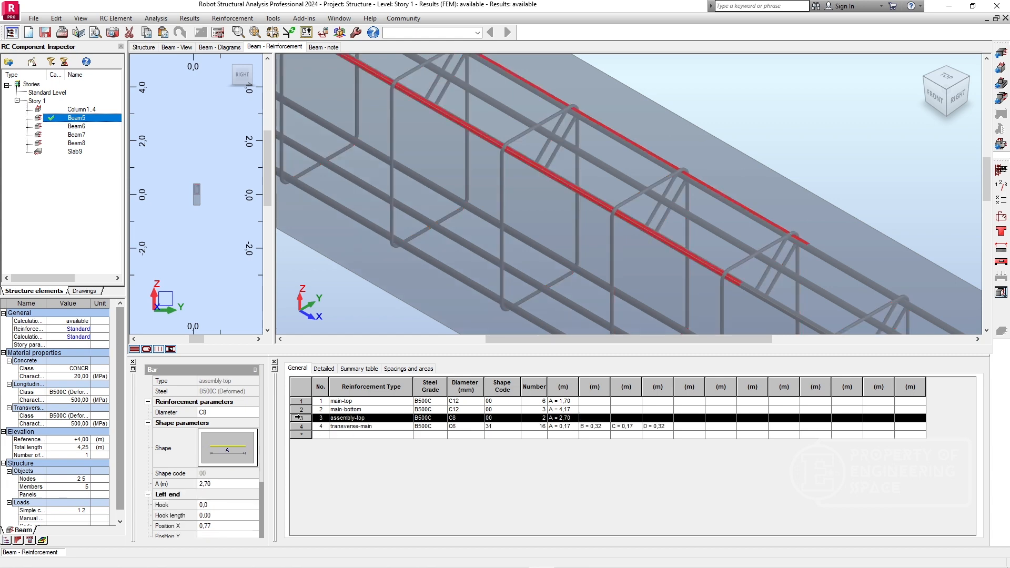
scroll(534, 166, "down", 5)
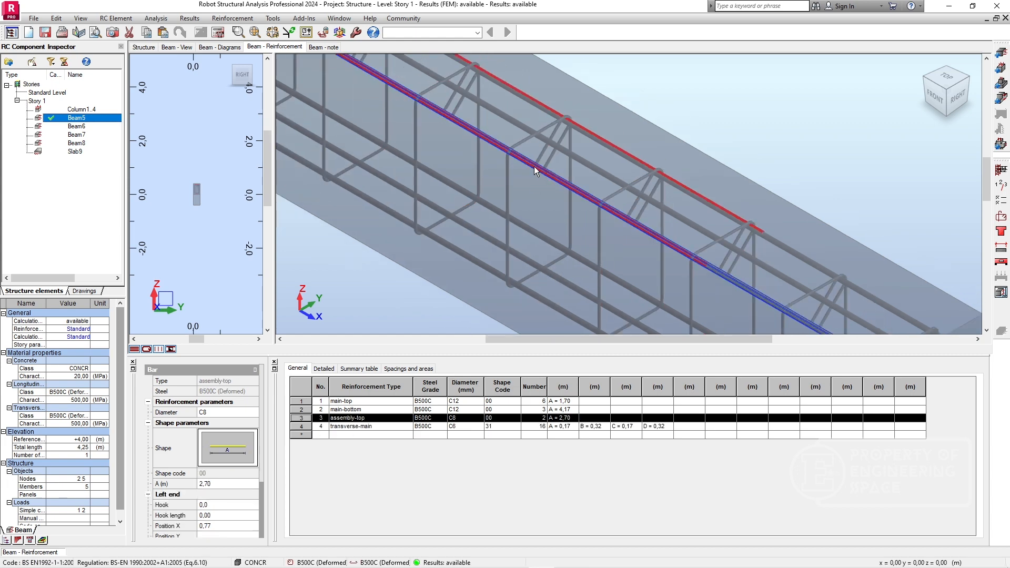
scroll(501, 171, "down", 2)
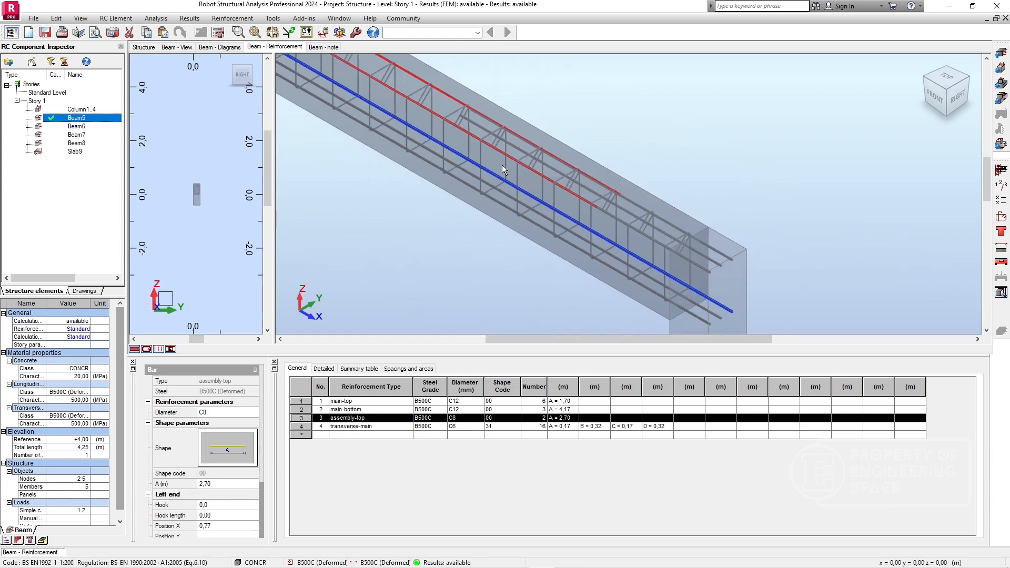
left_click(937, 93)
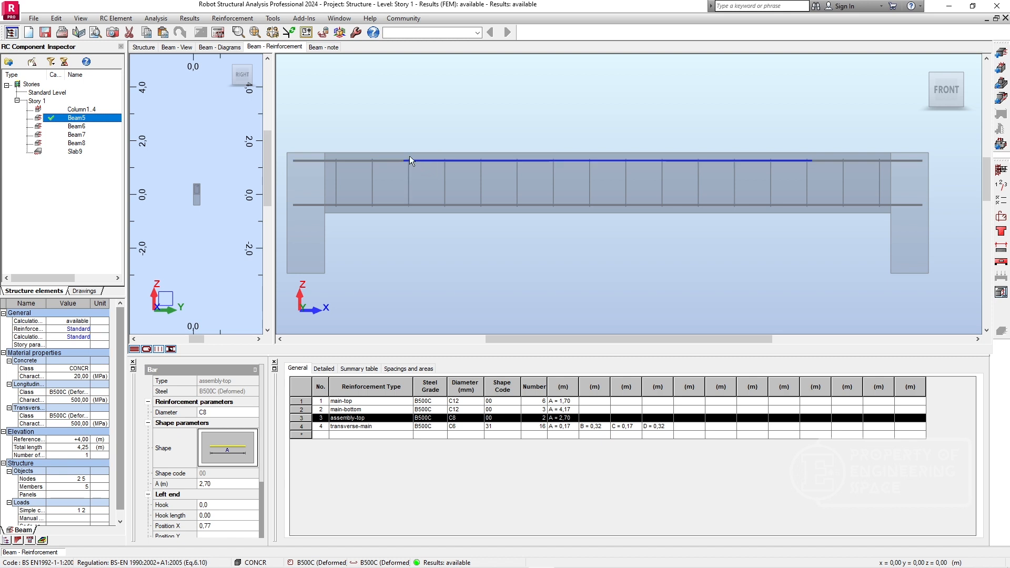
left_click(405, 159)
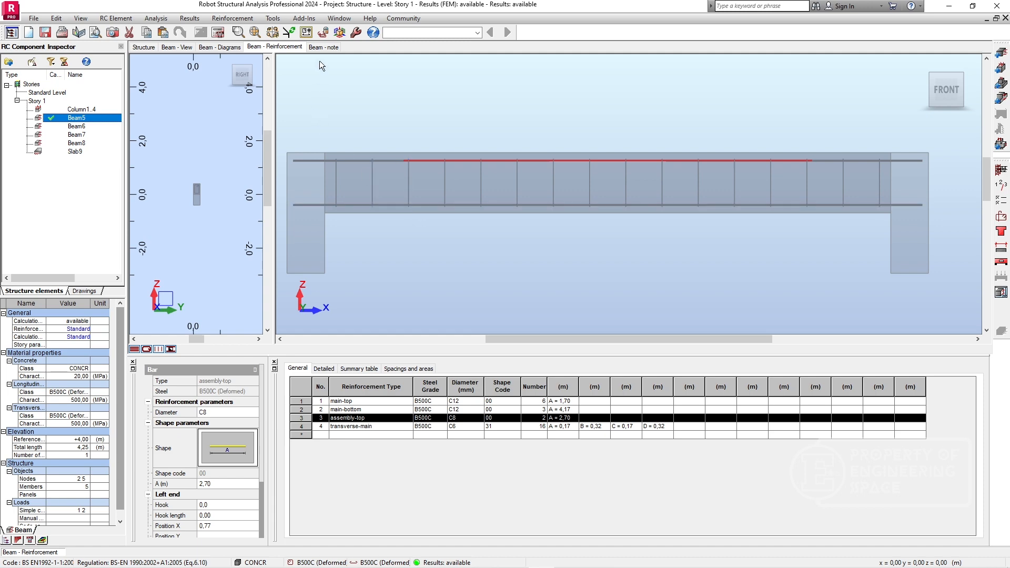
Read through Beam5's calculation note, from the calculation options to the reinforcement and material survey.
left_click(324, 47)
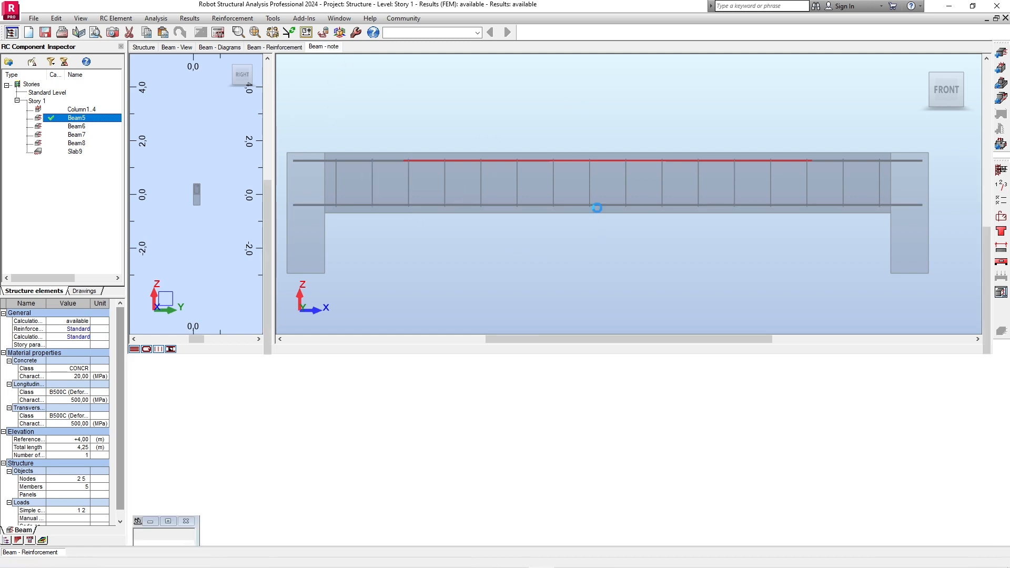
scroll(484, 201, "down", 20)
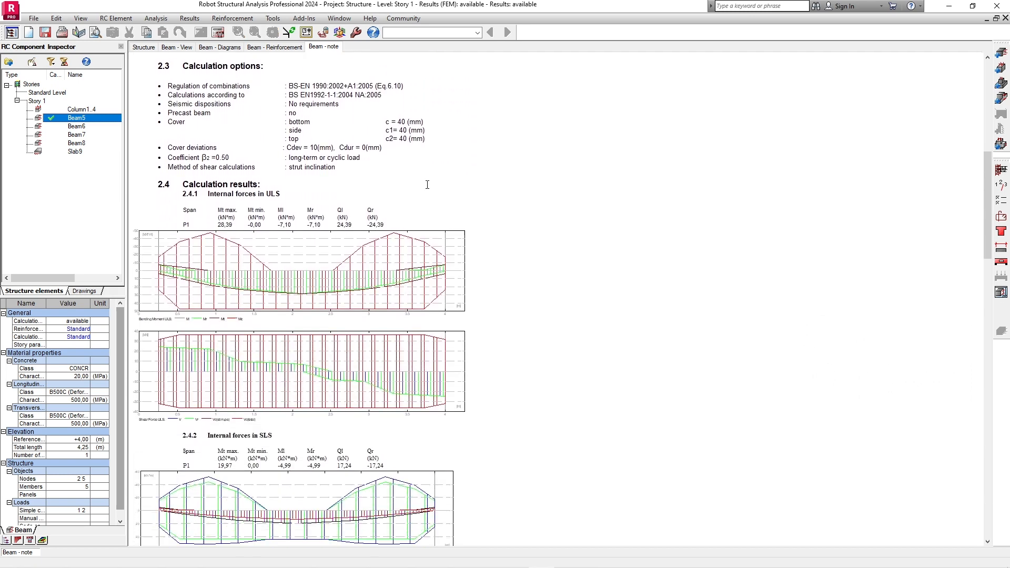
scroll(427, 185, "down", 20)
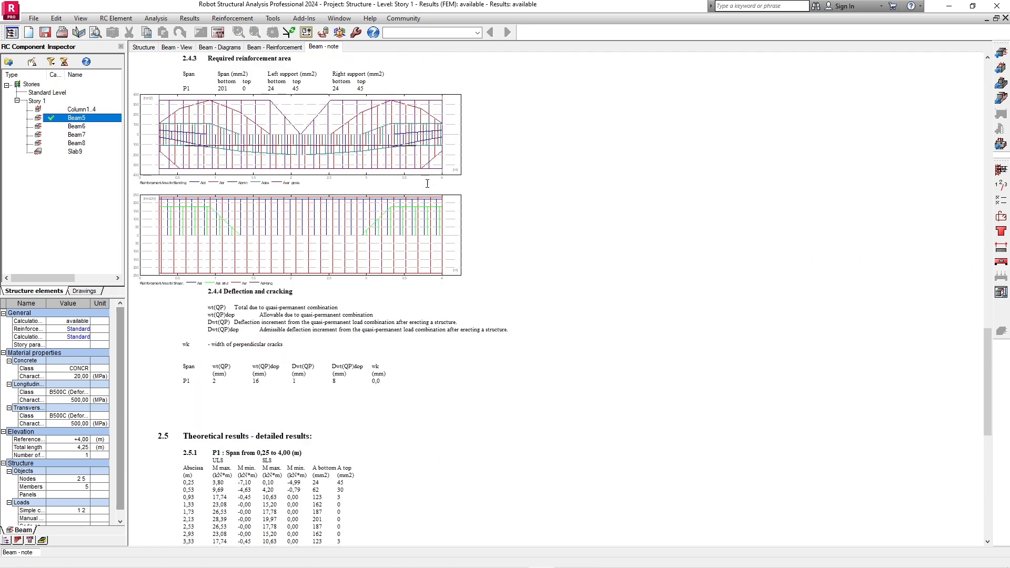
scroll(427, 184, "down", 6)
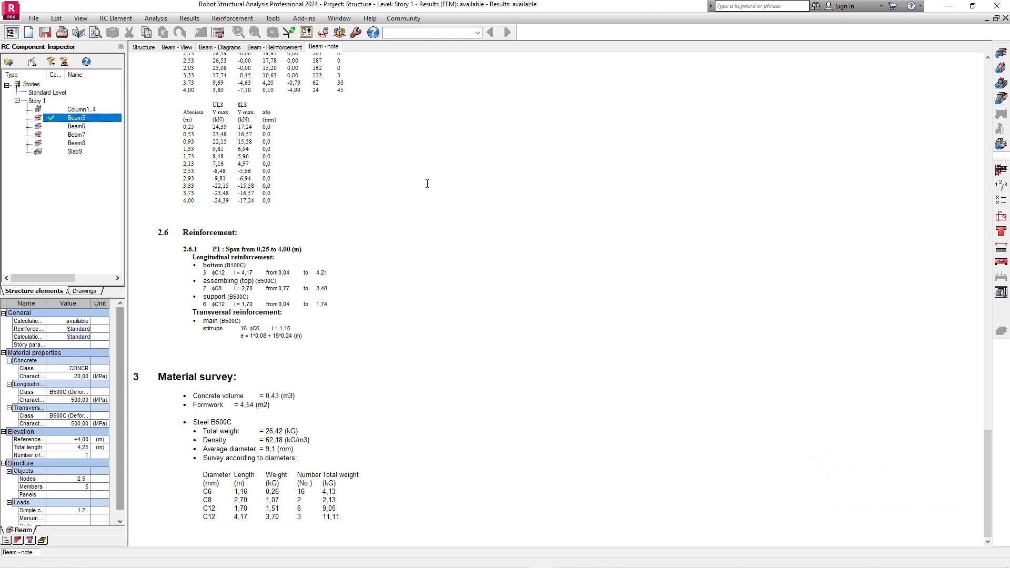
Save the beam calculation note to the Desktop in Rich Text Format as "Calculation notes for beam design no".
key("ctrl+s")
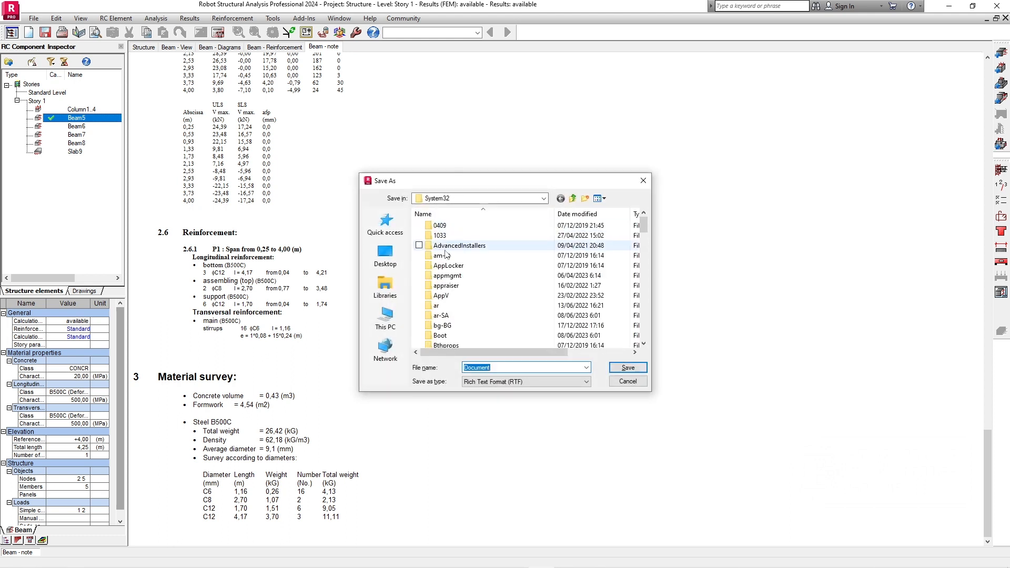
left_click(384, 253)
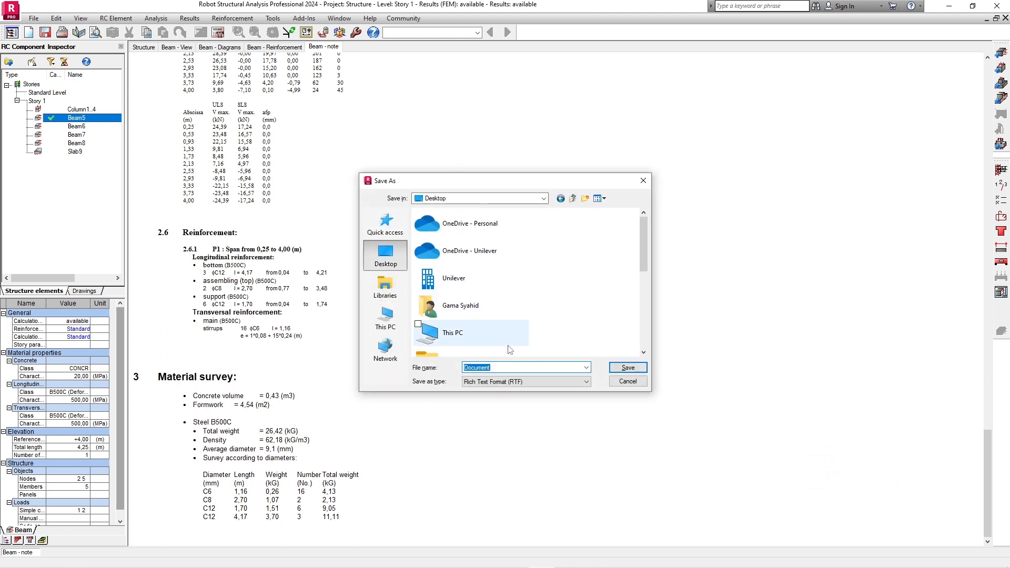
scroll(571, 356, "down", 1)
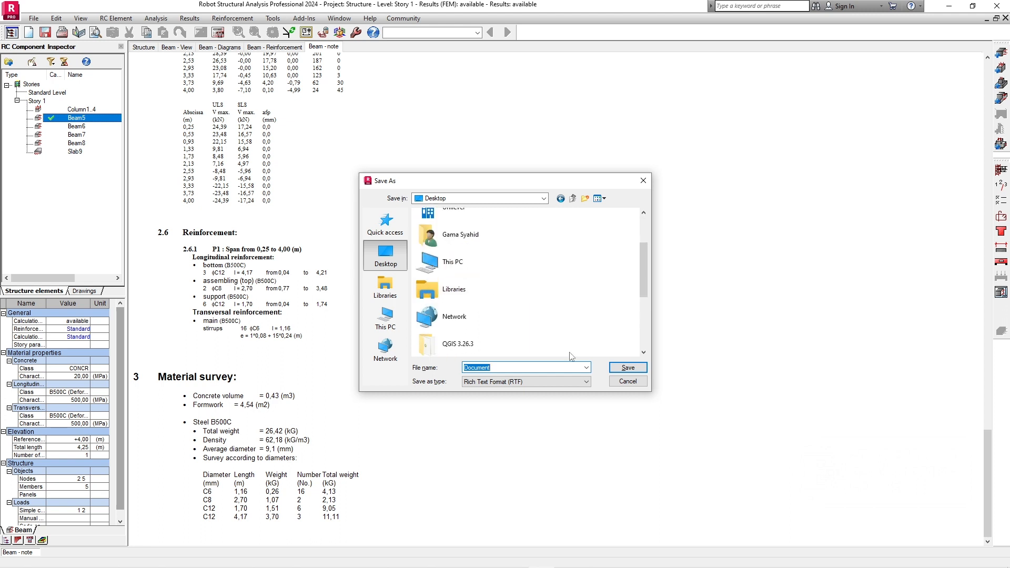
type("Calcuallation notes for beam design no.5")
key("Return")
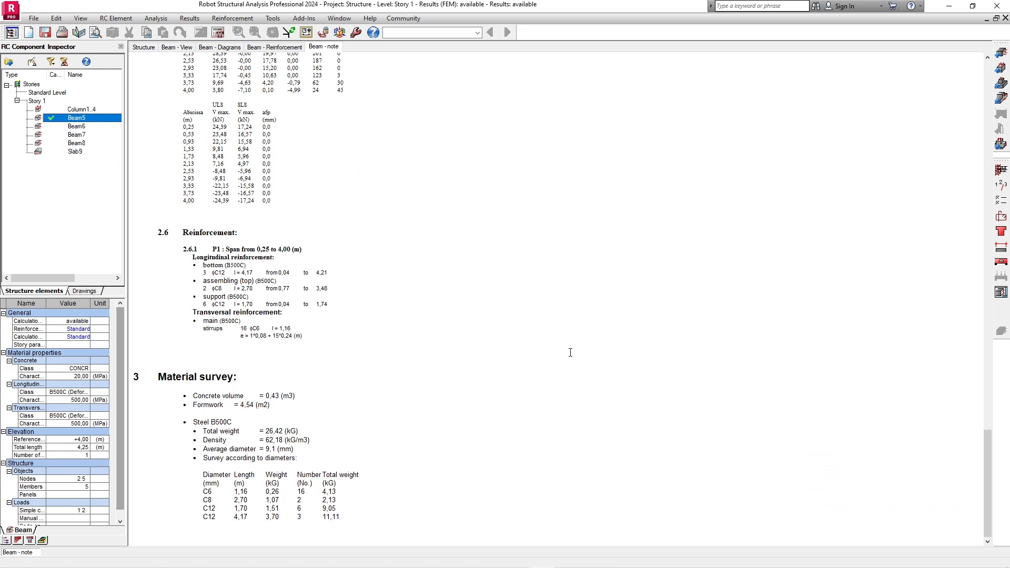
Generate Beam5's reinforcement drawing and print all of it with Microsoft Print to PDF.
scroll(366, 215, "up", 15)
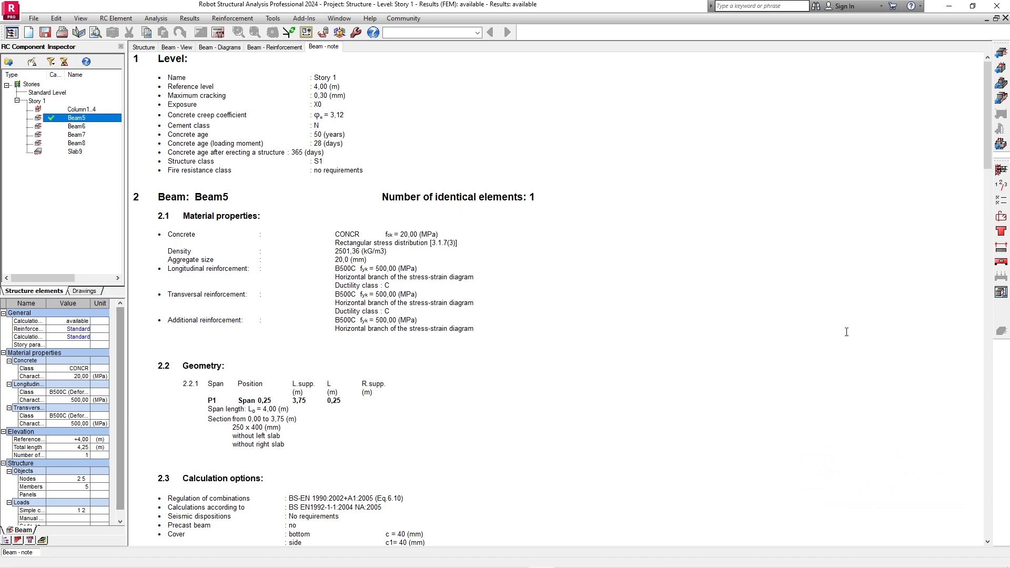
left_click(1001, 292)
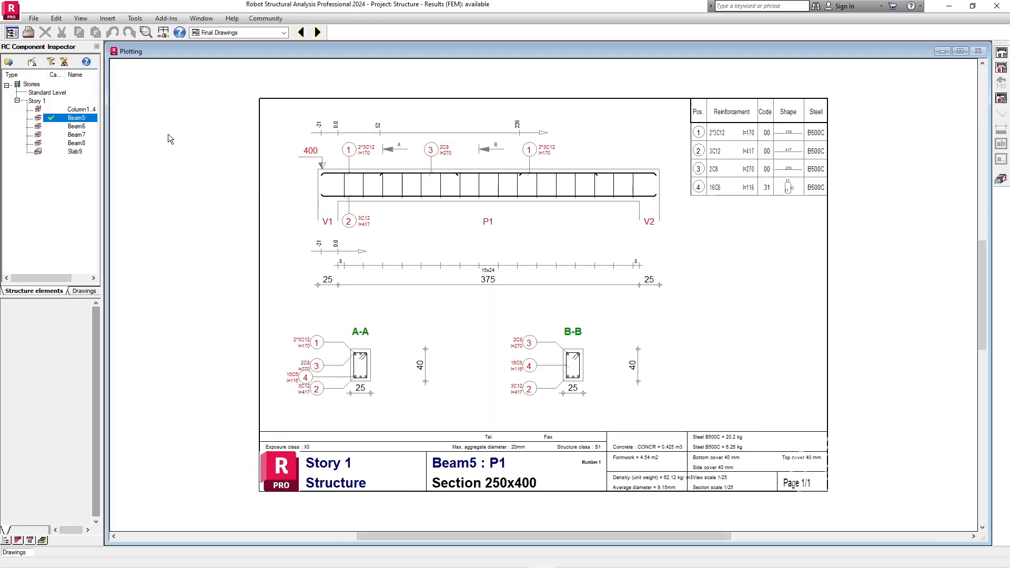
left_click(28, 33)
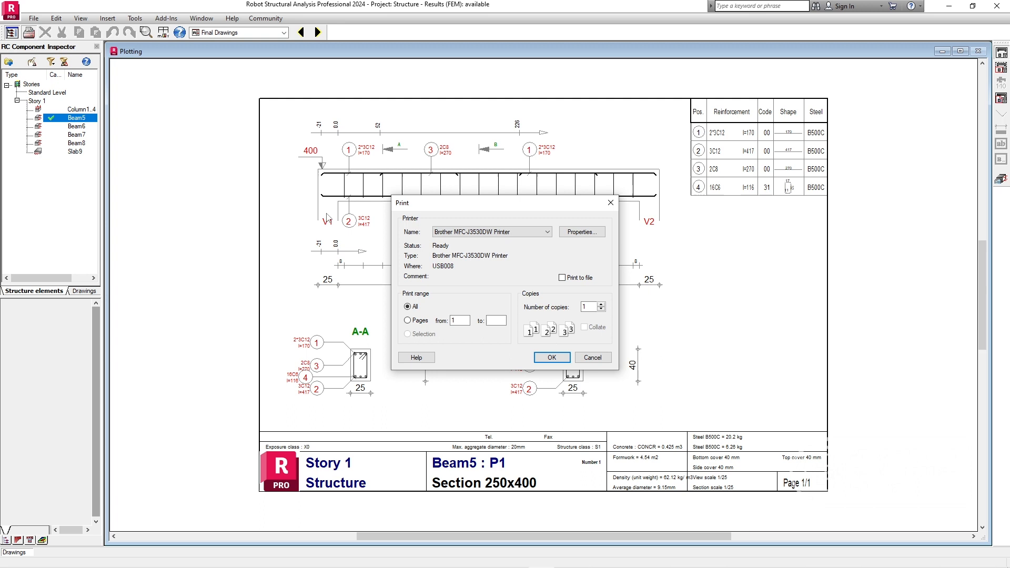
left_click(503, 235)
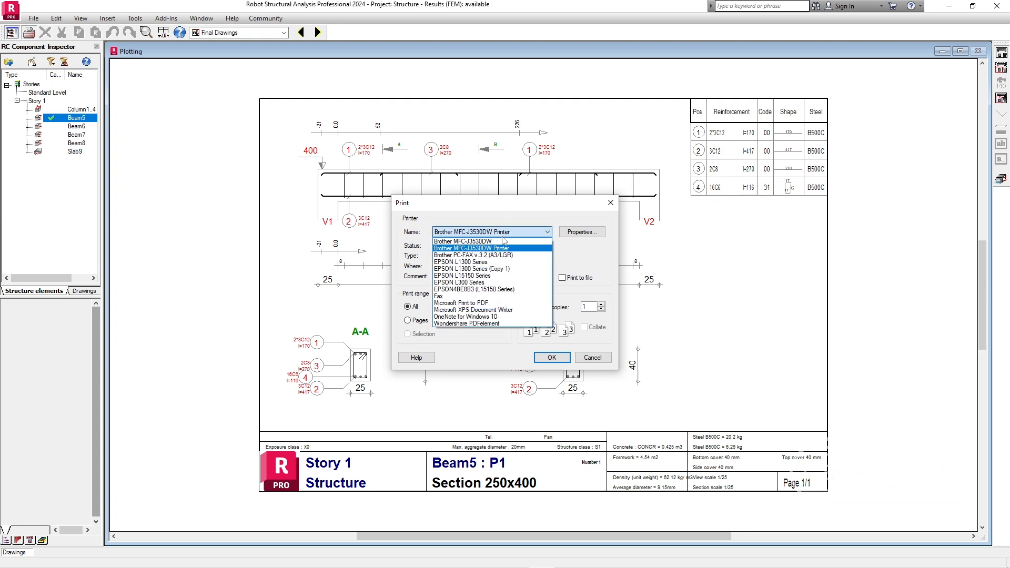
left_click(479, 303)
left_click(551, 357)
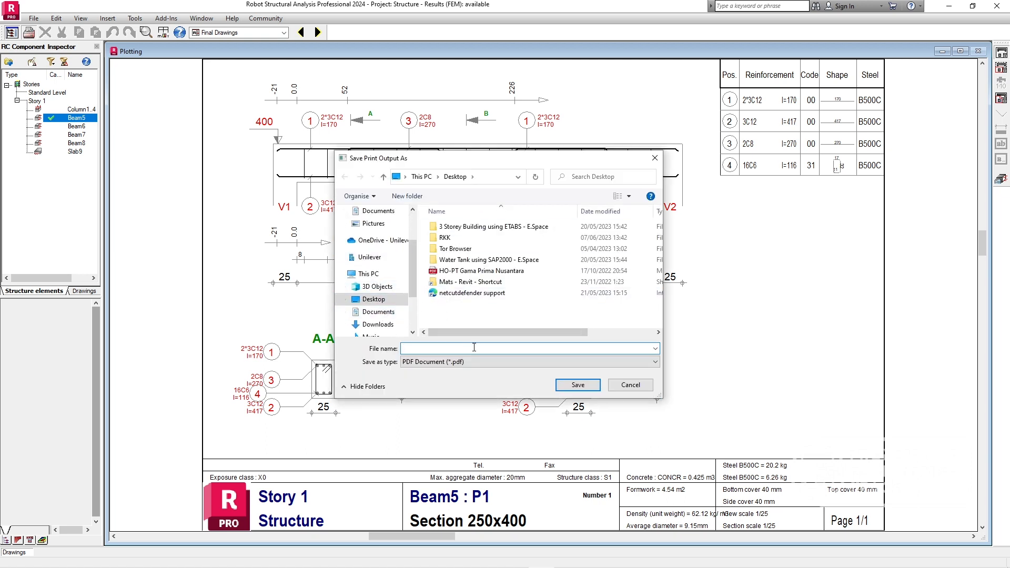
Save the drawing PDF to the Desktop as "Drawing of beam no.5 for simple construction model".
type("Drawing of beam no.5 for simple construction model")
left_click(577, 385)
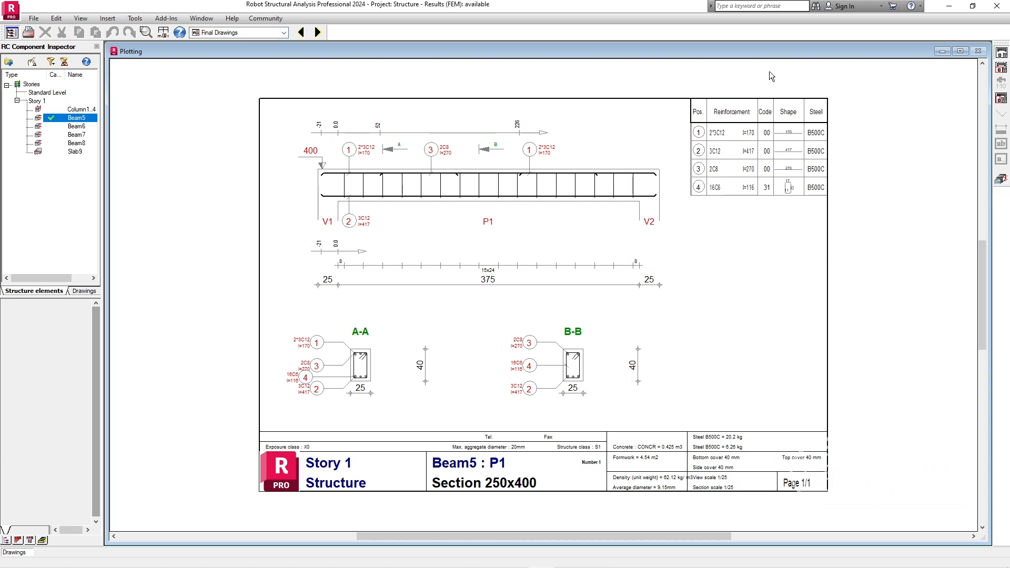
Return from the final drawings to the Geometry layout of the structure model.
left_click(284, 33)
left_click(283, 33)
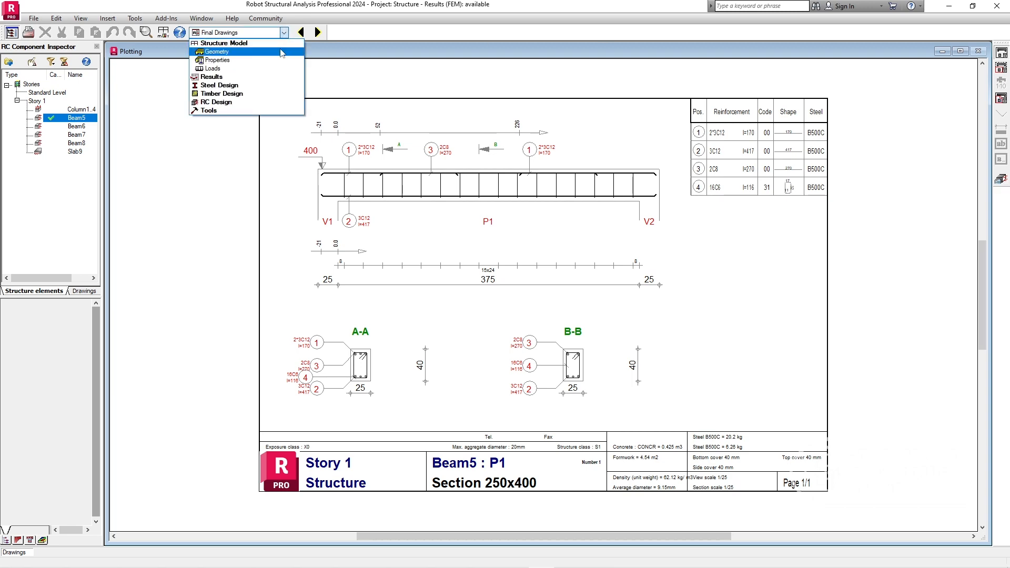
left_click(279, 51)
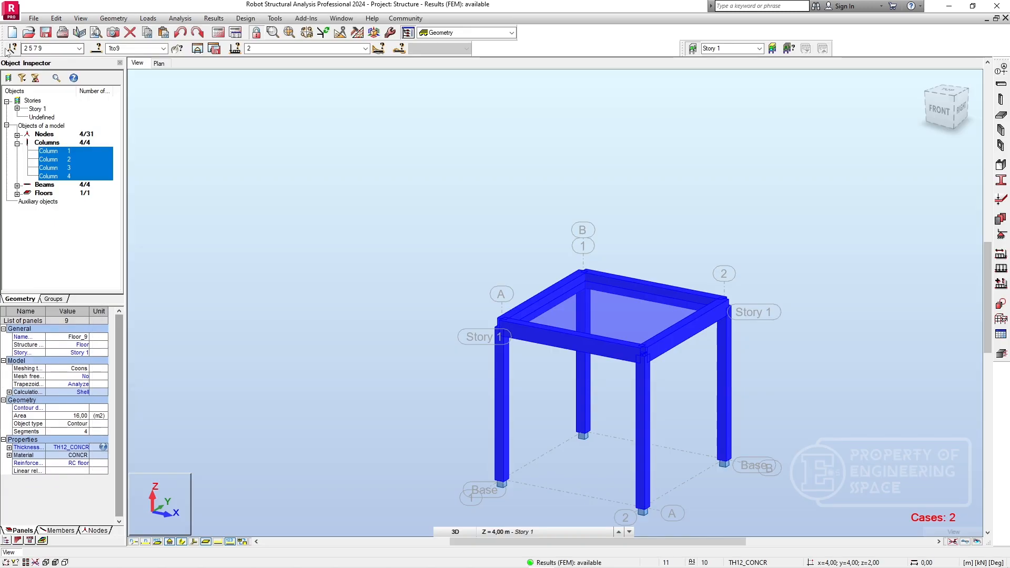
Save the project to the Desktop as "Structure for ES Simple Frame Design" in ROBOT format, and minimize the program window.
left_click(45, 32)
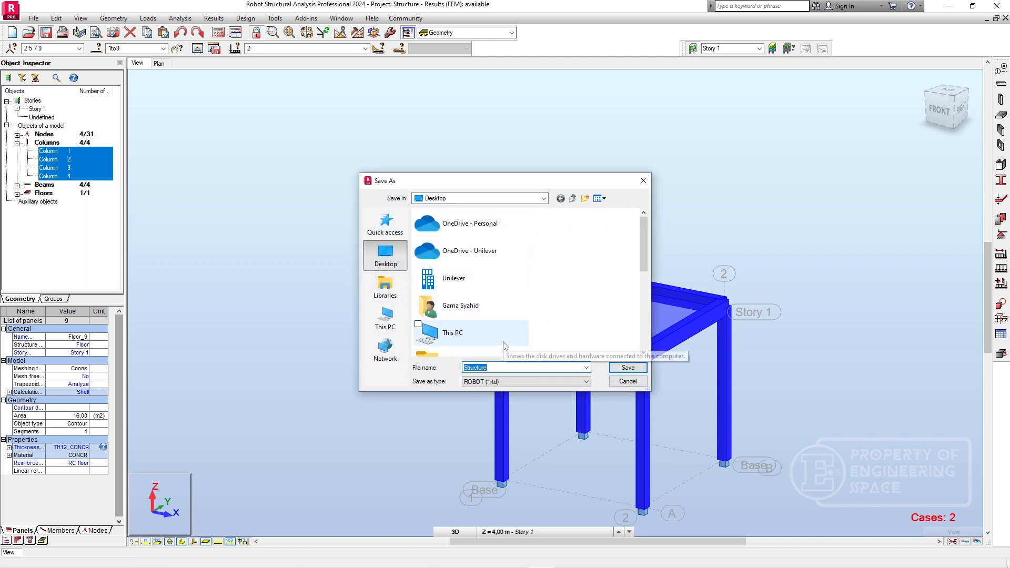
type("Struc")
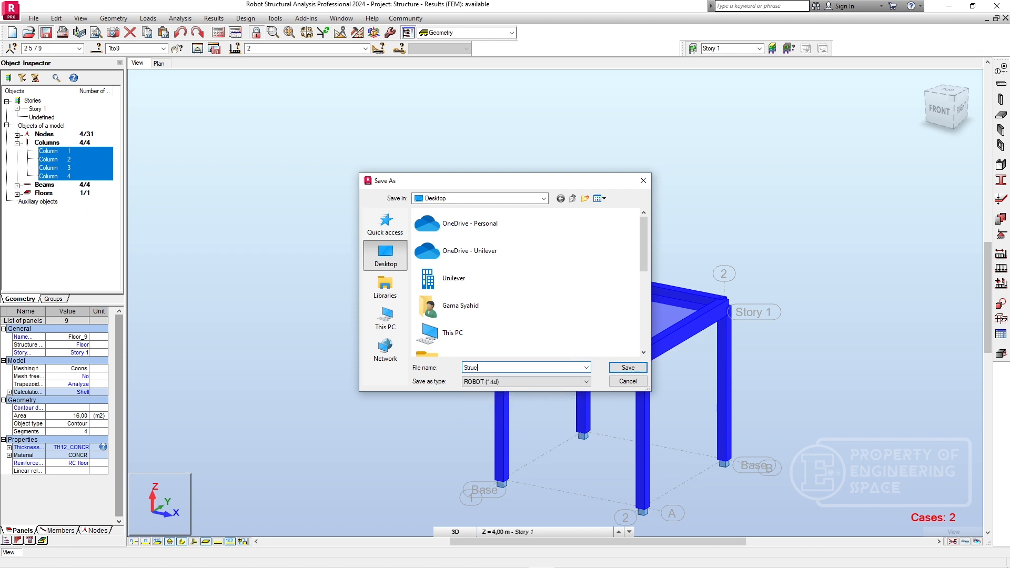
type("ture for ES Simple")
type(" Fra")
key("BackSpace")
type("rame Design")
left_click(624, 370)
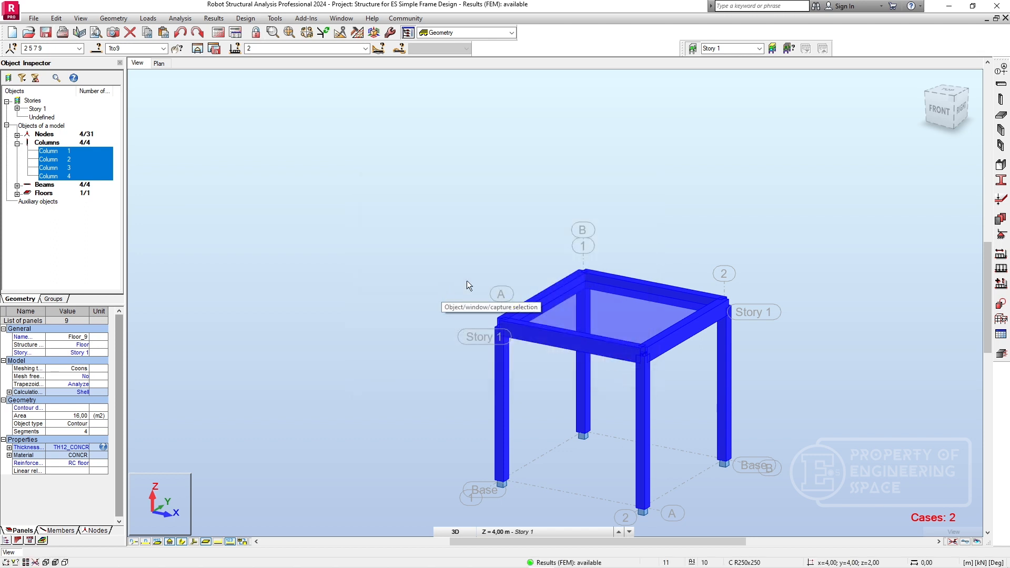
left_click(944, 8)
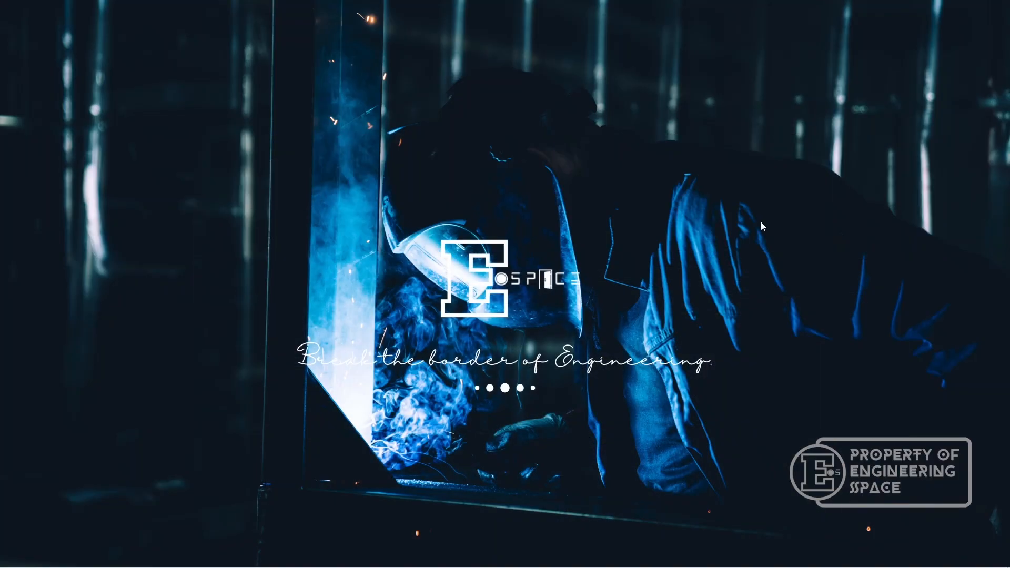